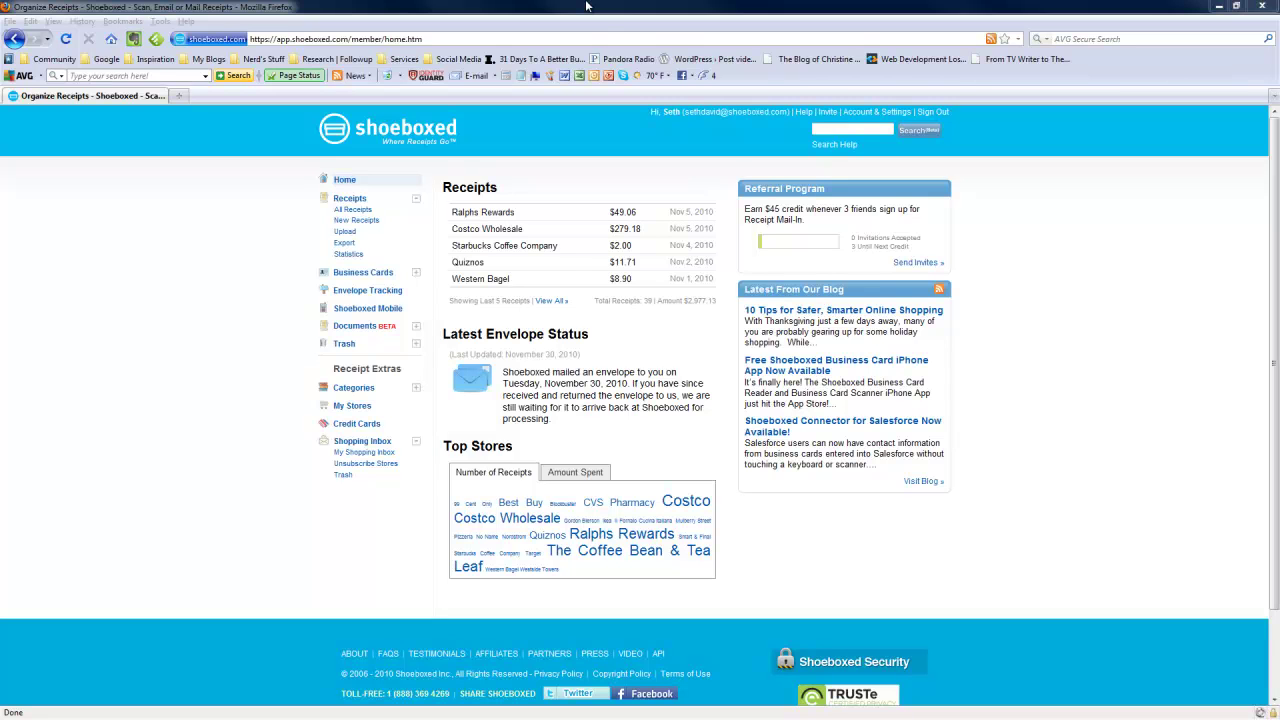
# Open the receipt export page, choose Quickbooks (IIF file) as the file type, and go to the debit and credit account fields
pyautogui.click(586, 6)
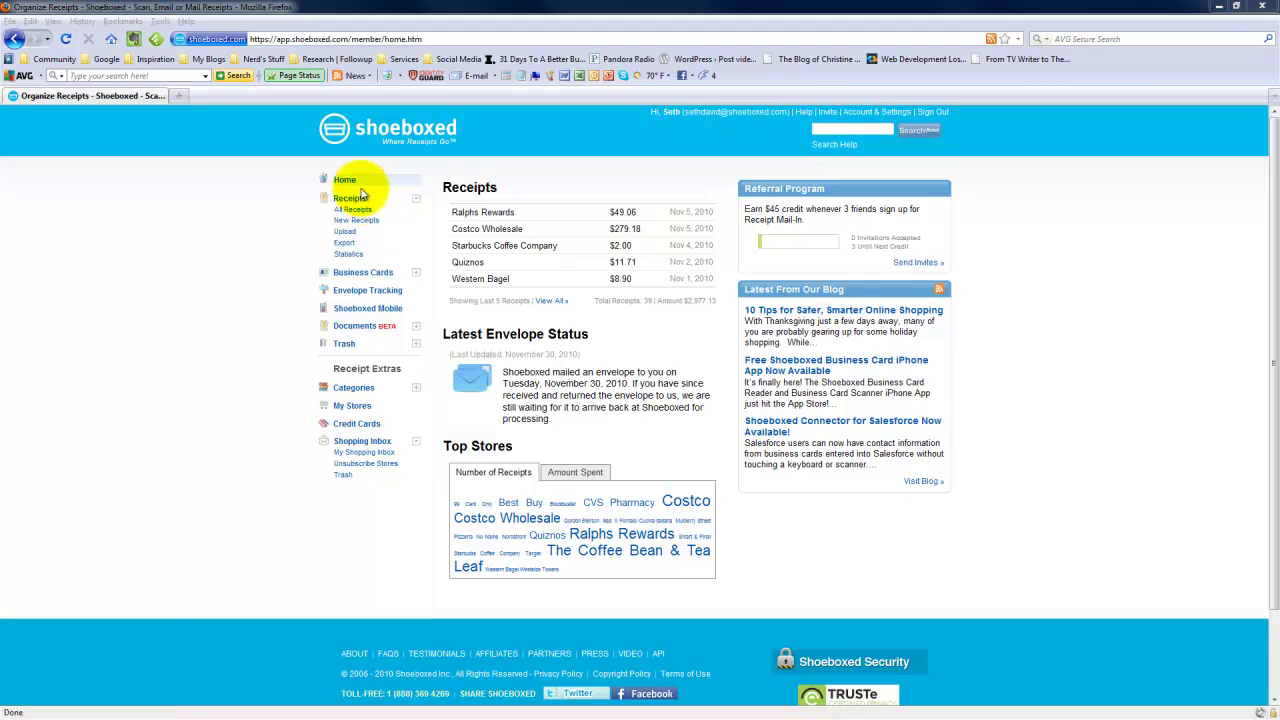
pyautogui.click(343, 245)
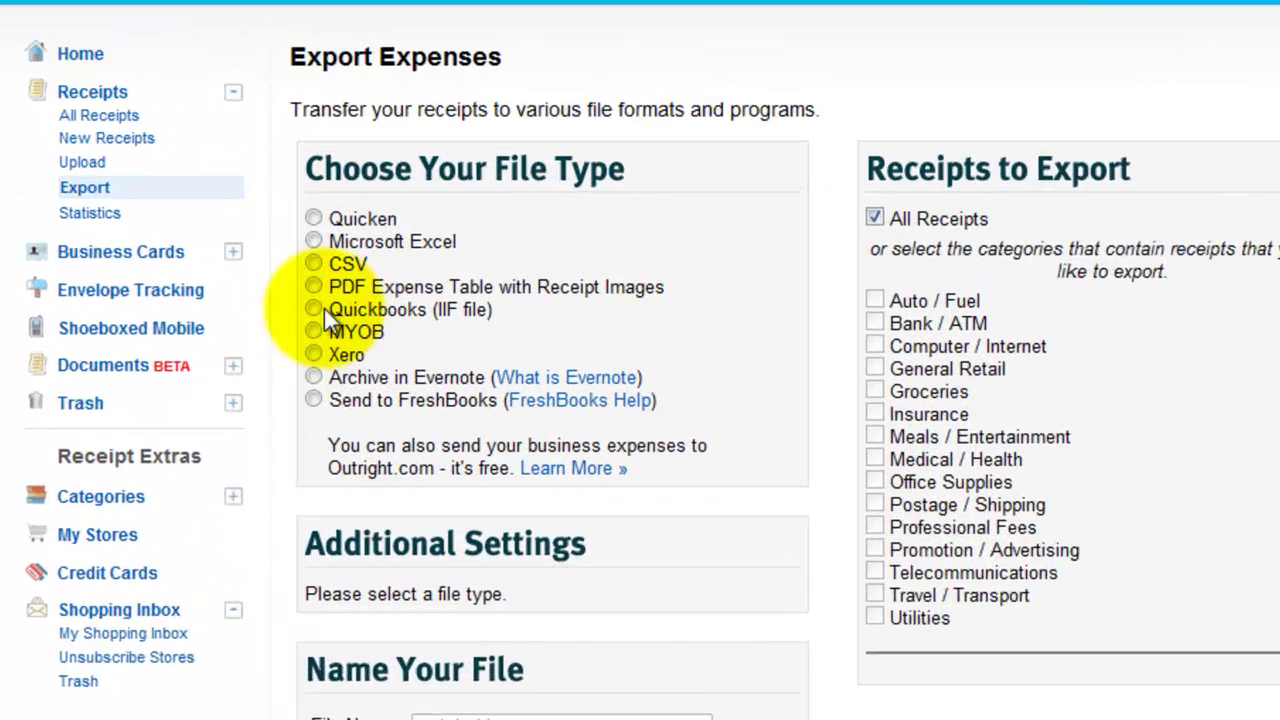
pyautogui.click(454, 299)
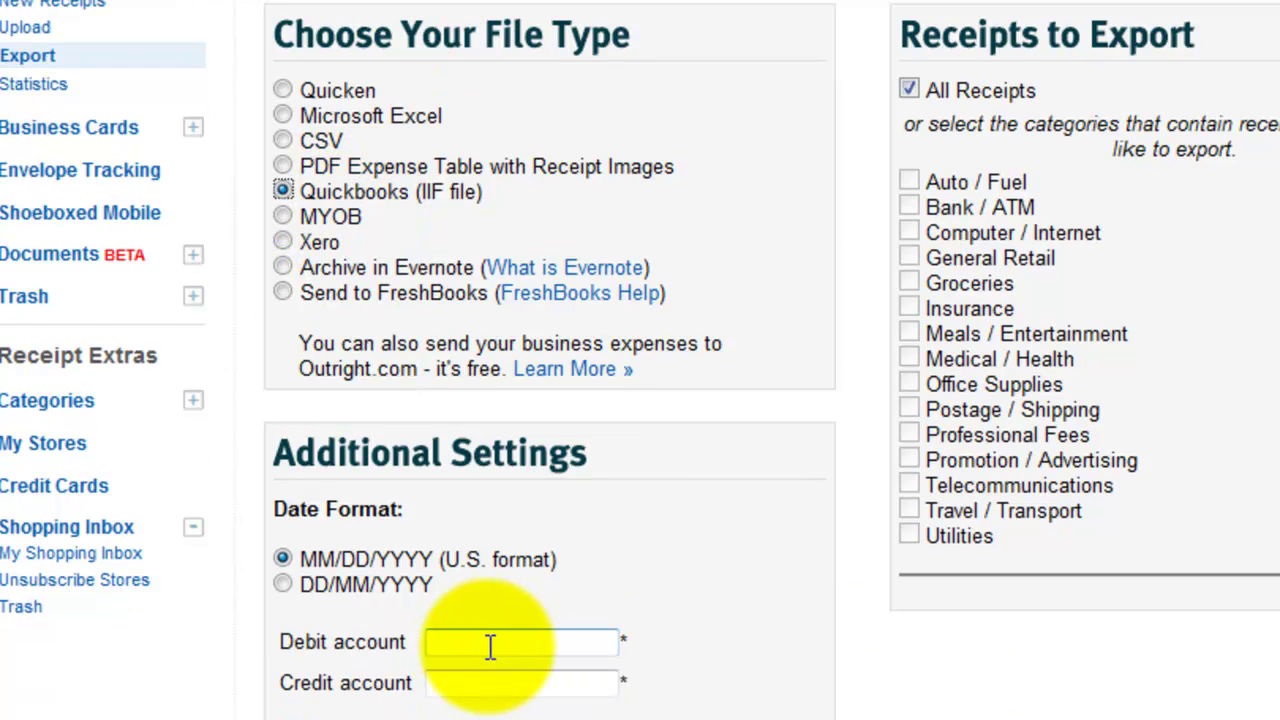
pyautogui.click(491, 642)
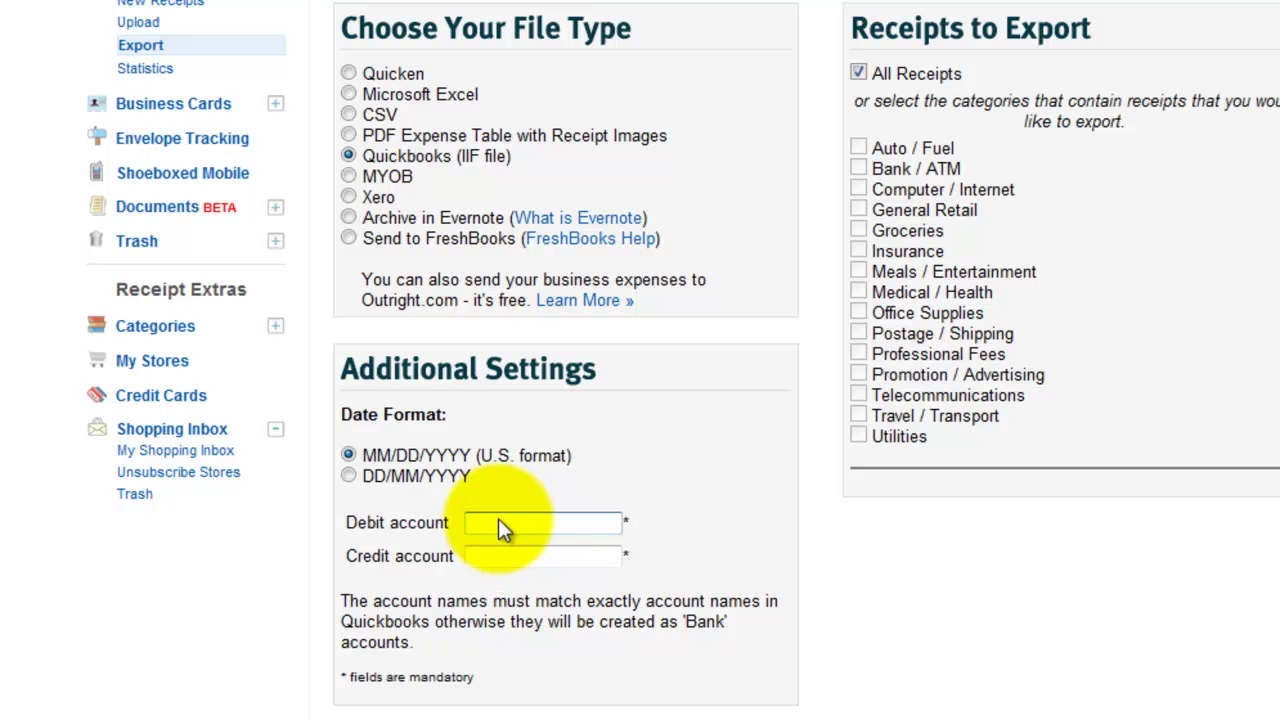
pyautogui.click(514, 551)
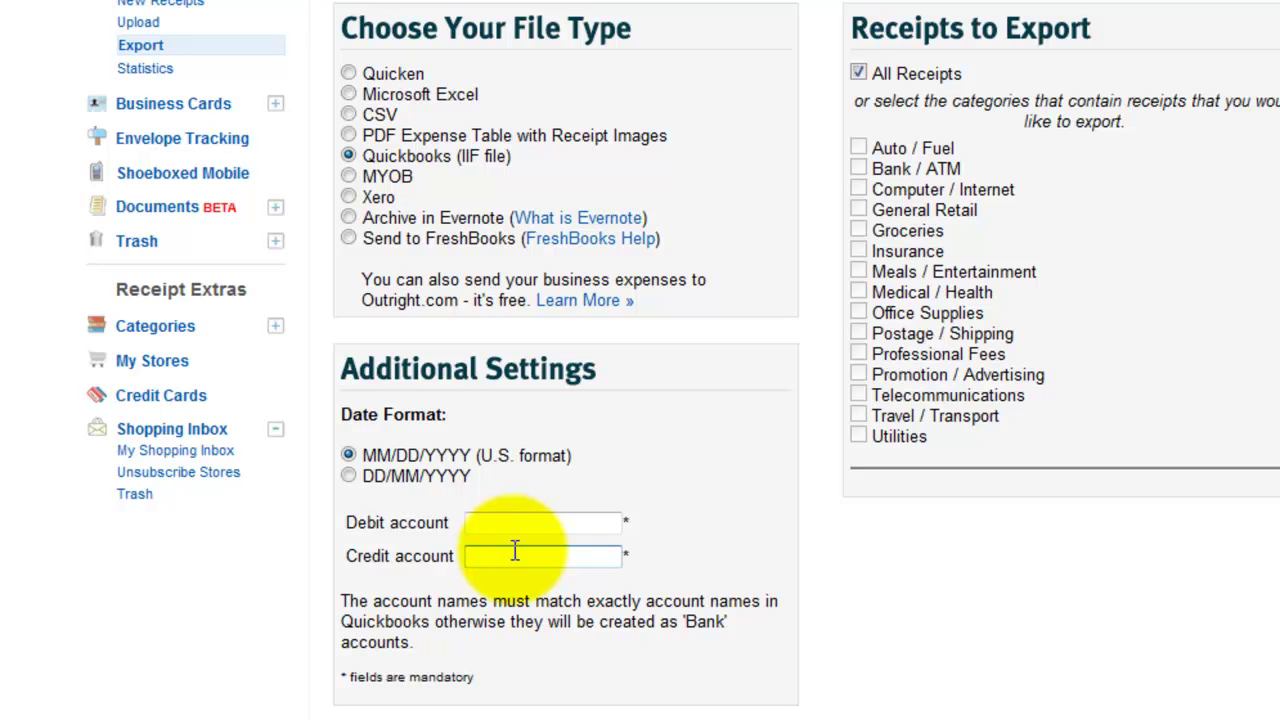
pyautogui.click(520, 524)
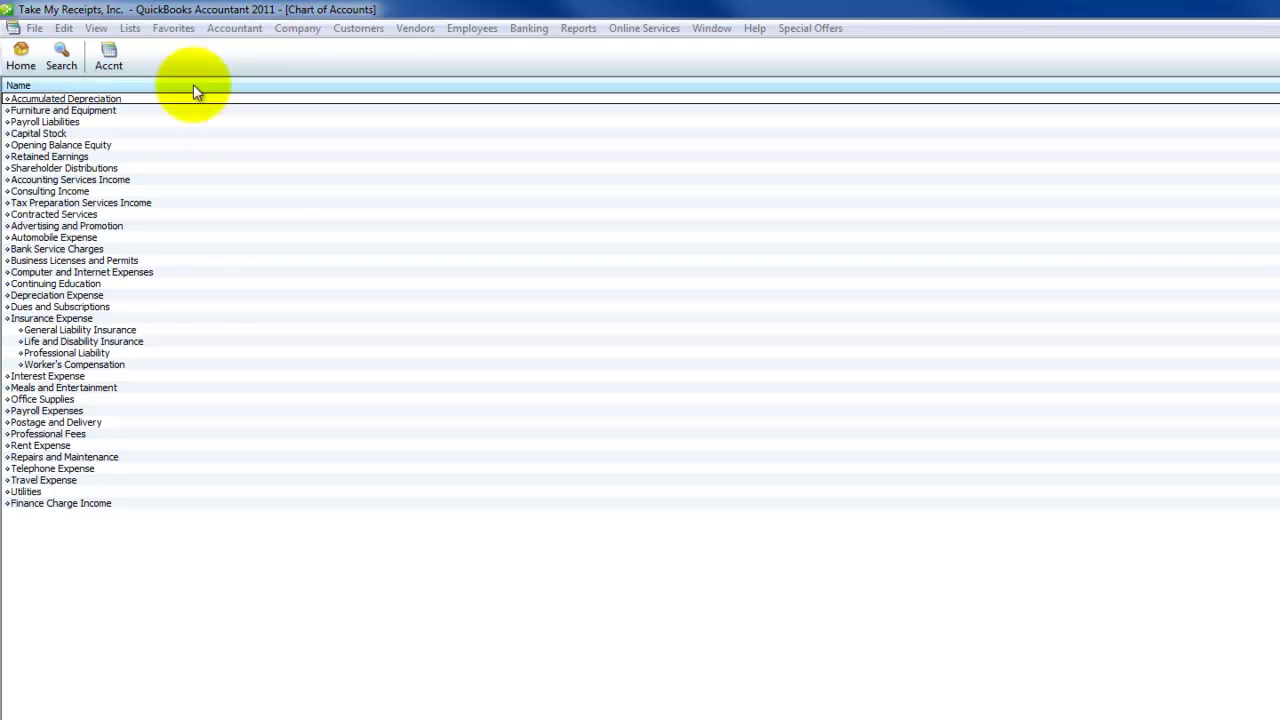
# Switch to QuickBooks and start a new account of type Expense from the chart of accounts
pyautogui.click(194, 86)
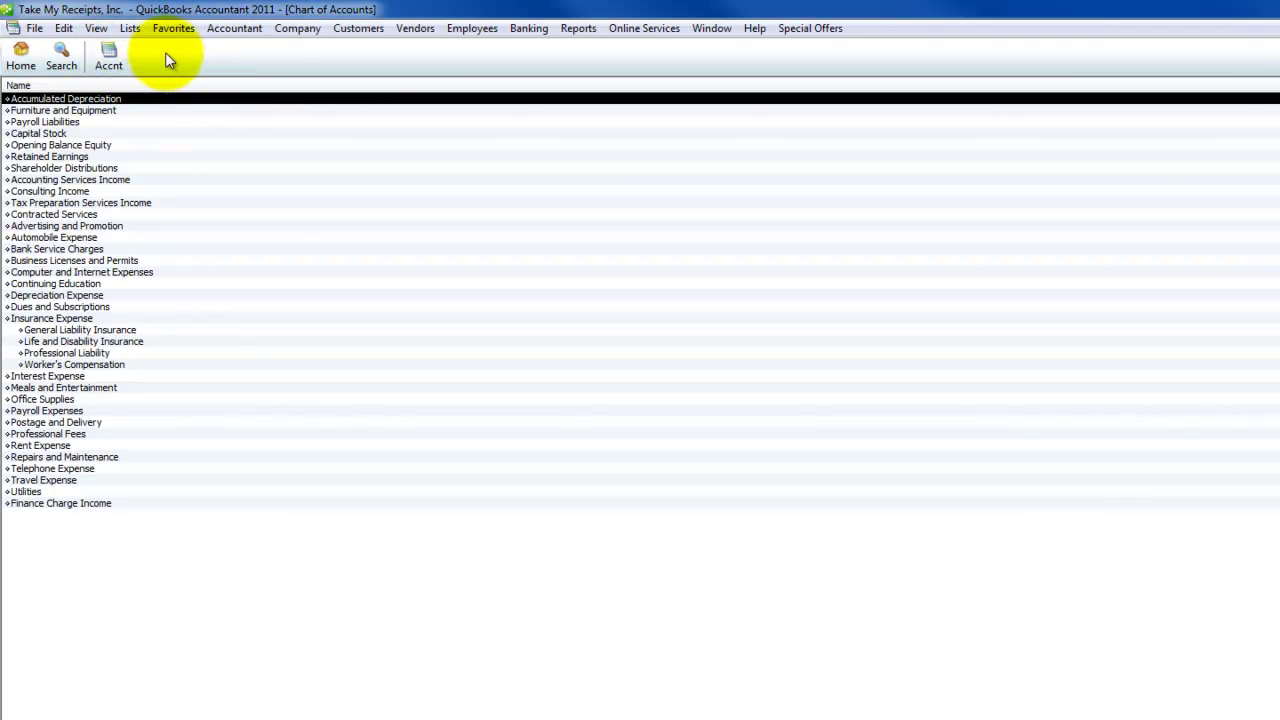
pyautogui.hotkey('ctrl', 'n')
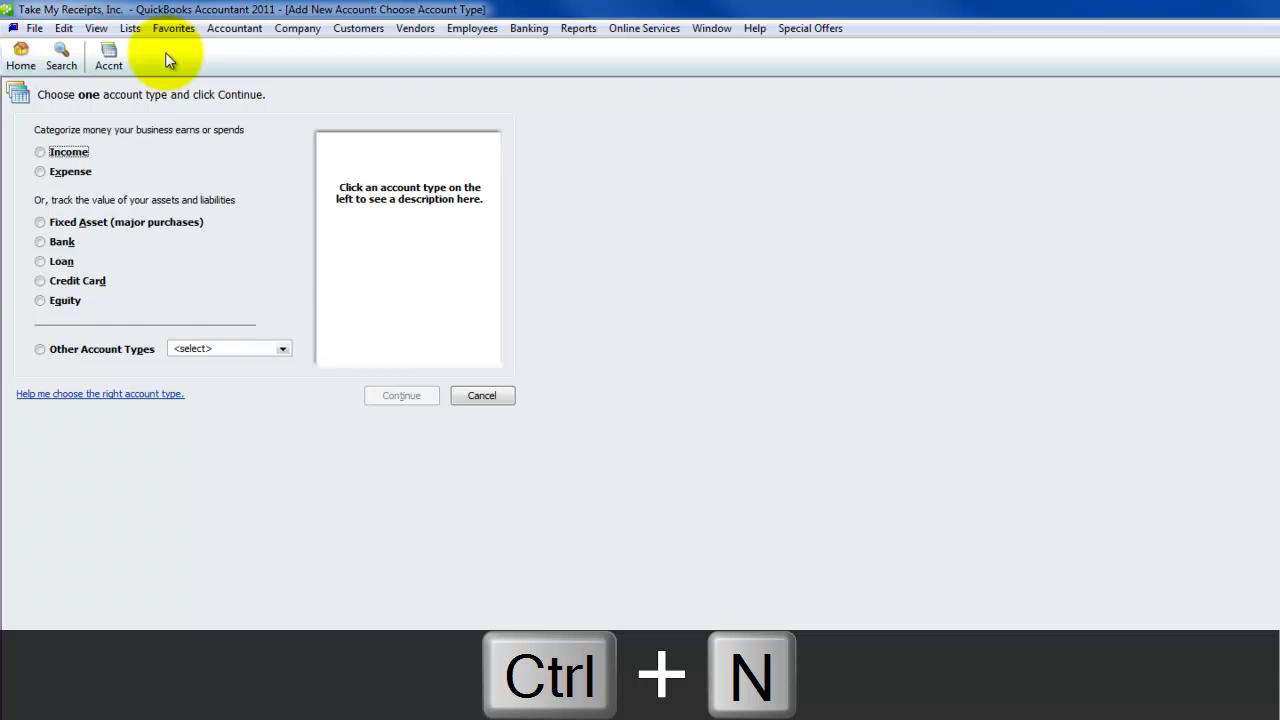
pyautogui.click(45, 174)
pyautogui.click(380, 396)
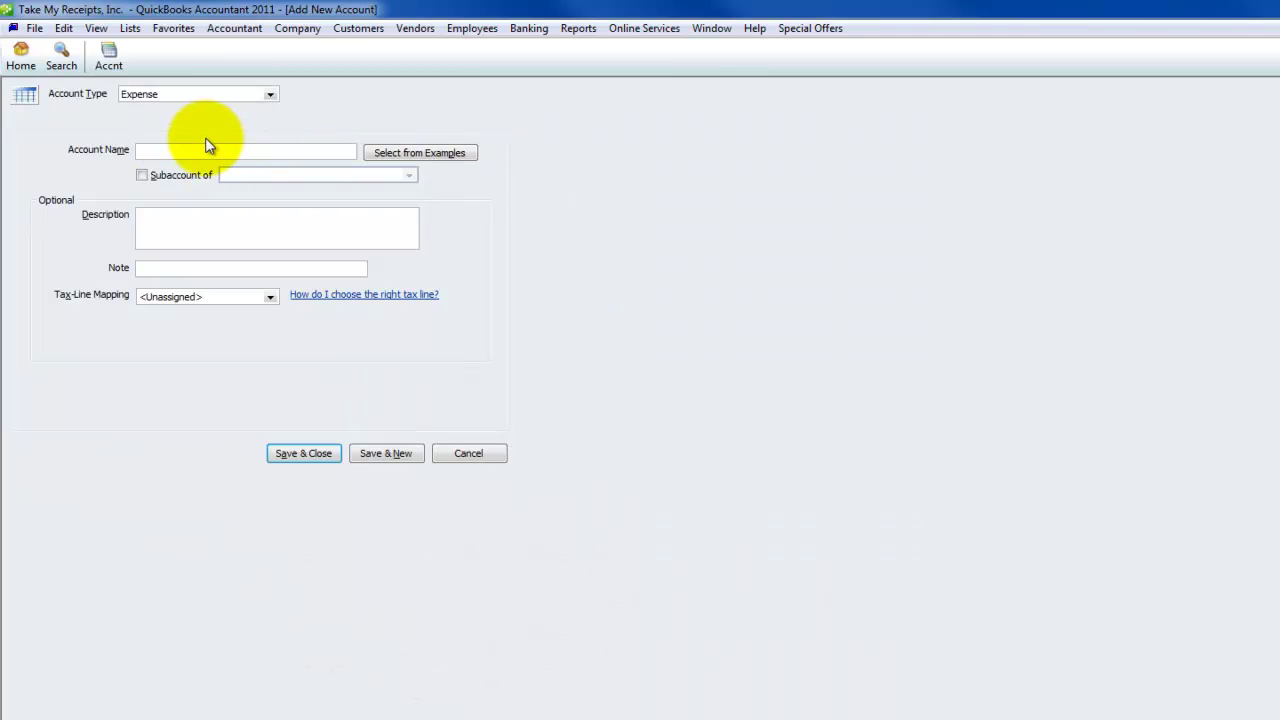
# Name the expense account Uncategorized Receipts, save it, and return to the chart of accounts
pyautogui.write('Uncategorized Rcpt')
pyautogui.press('BackSpace')
pyautogui.press('BackSpace')
pyautogui.write('ceipts')
pyautogui.press('Tab')
pyautogui.press('Tab')
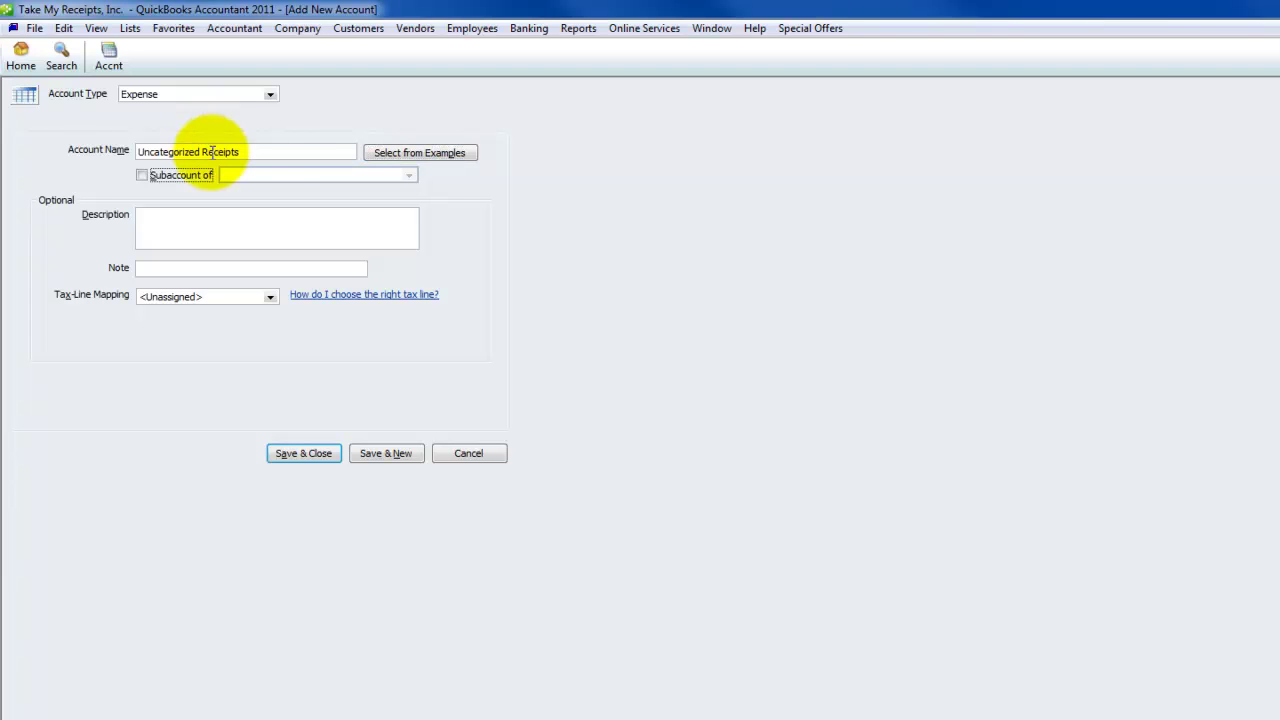
pyautogui.press('Tab')
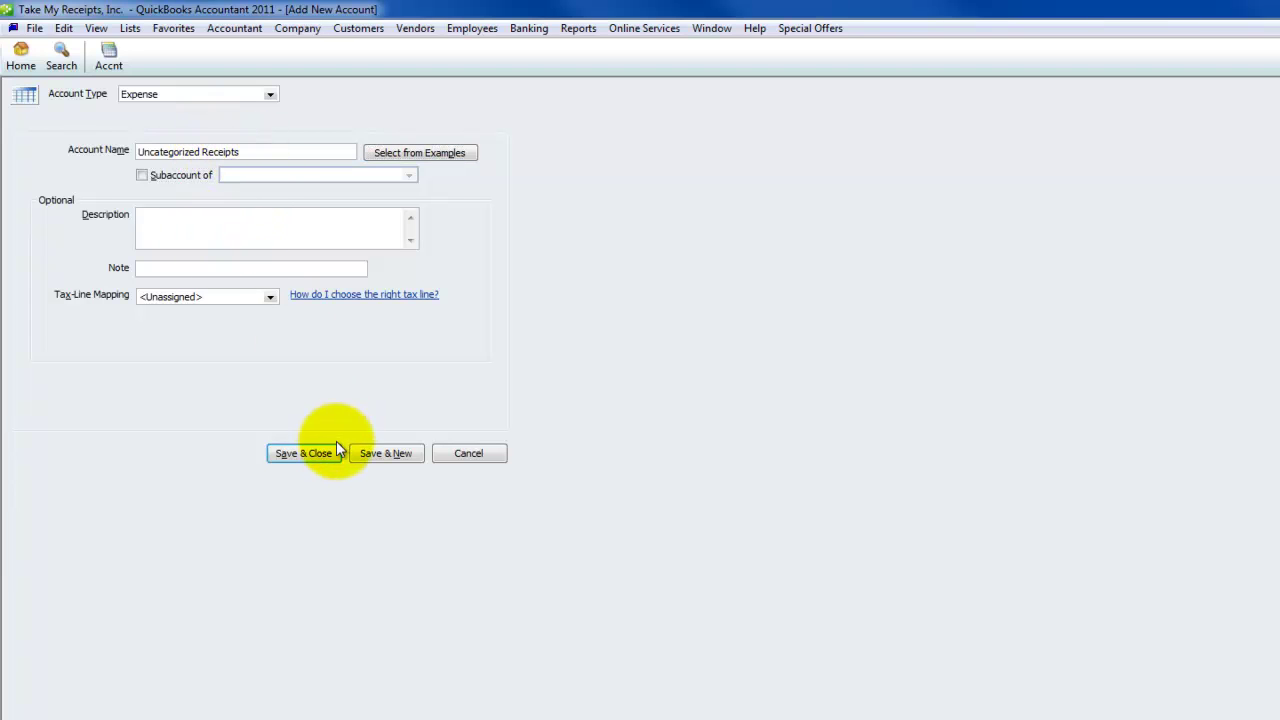
pyautogui.click(386, 453)
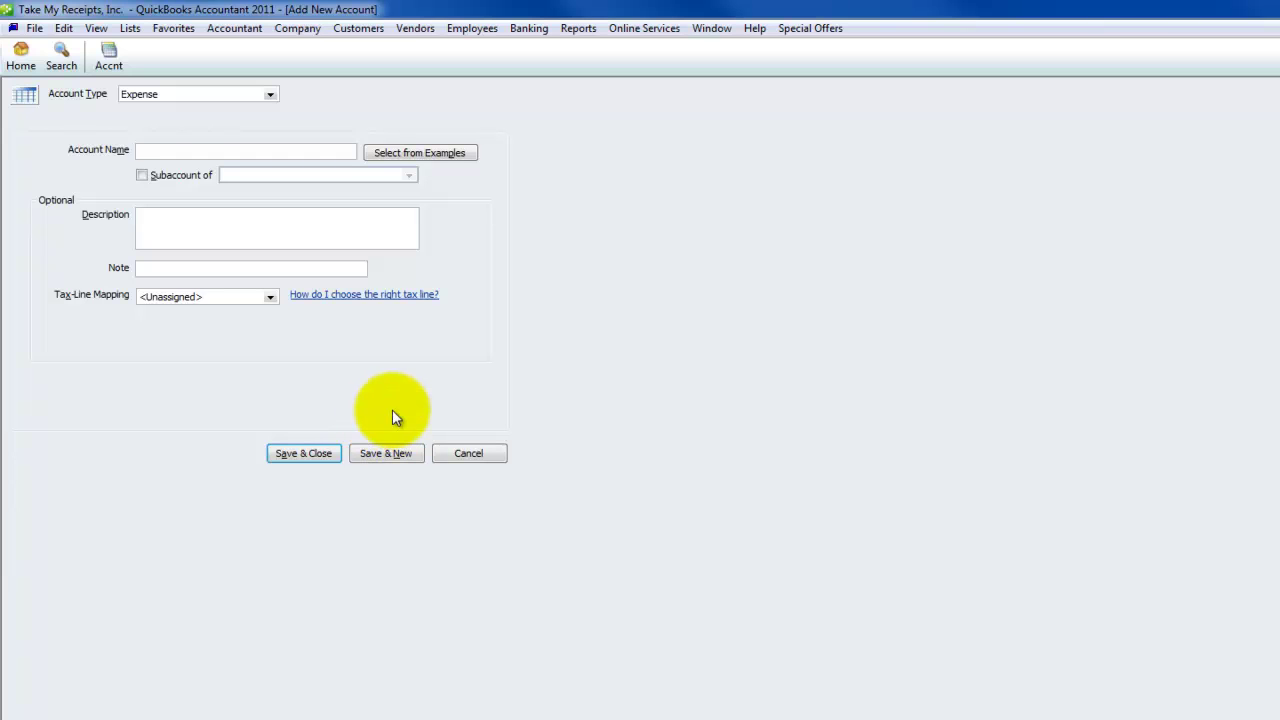
pyautogui.click(466, 452)
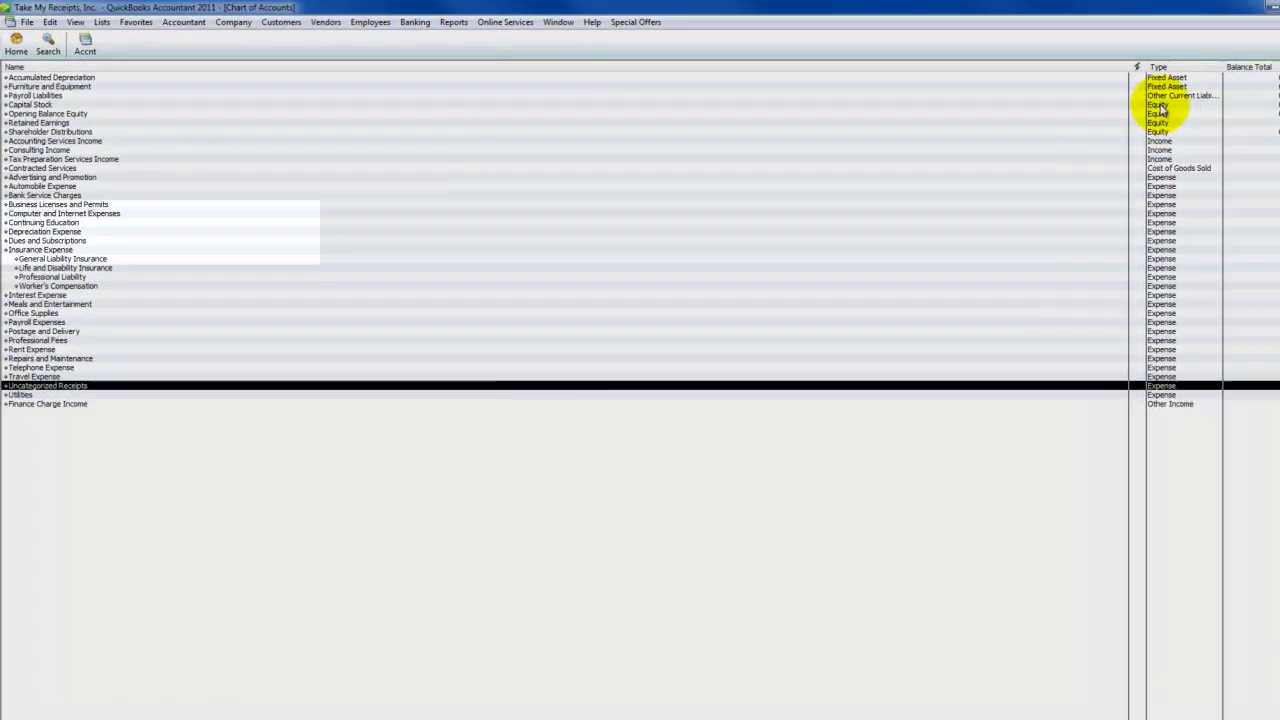
# Start a new Equity account from the chart of accounts and name it Shareholder Contributions
pyautogui.click(1158, 105)
pyautogui.click(80, 122)
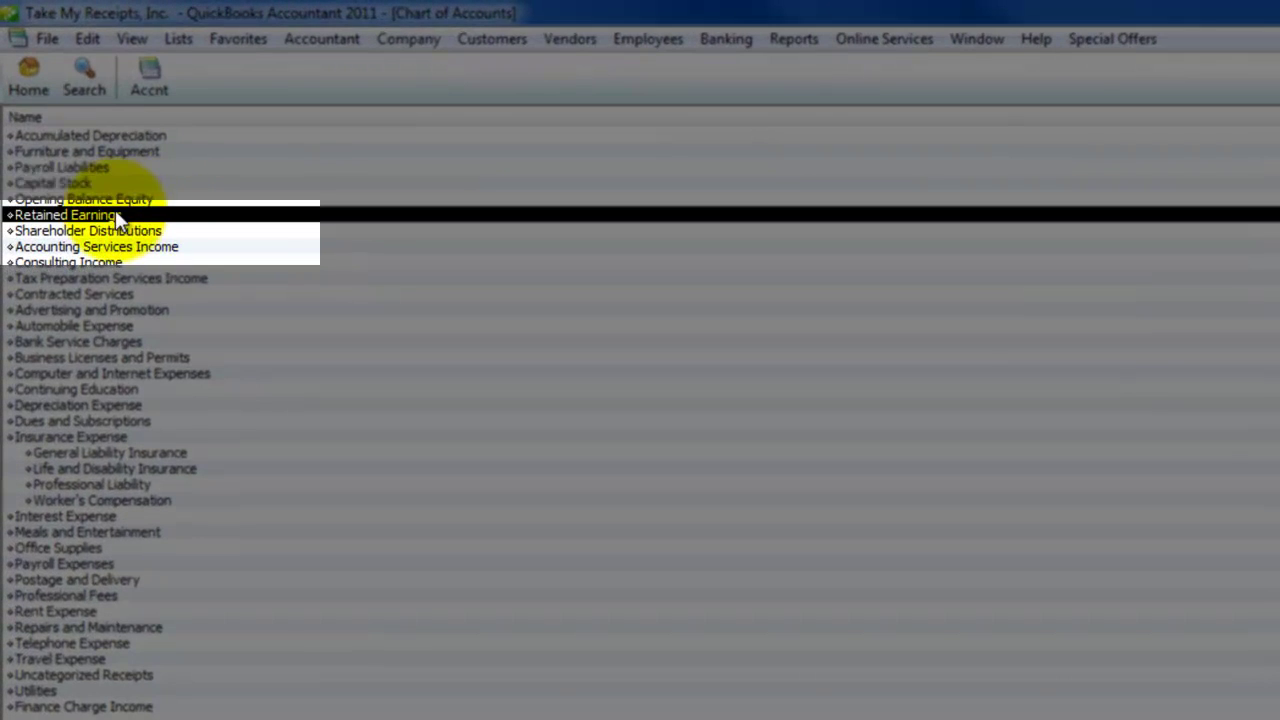
pyautogui.click(182, 230)
pyautogui.hotkey('ctrl', 'n')
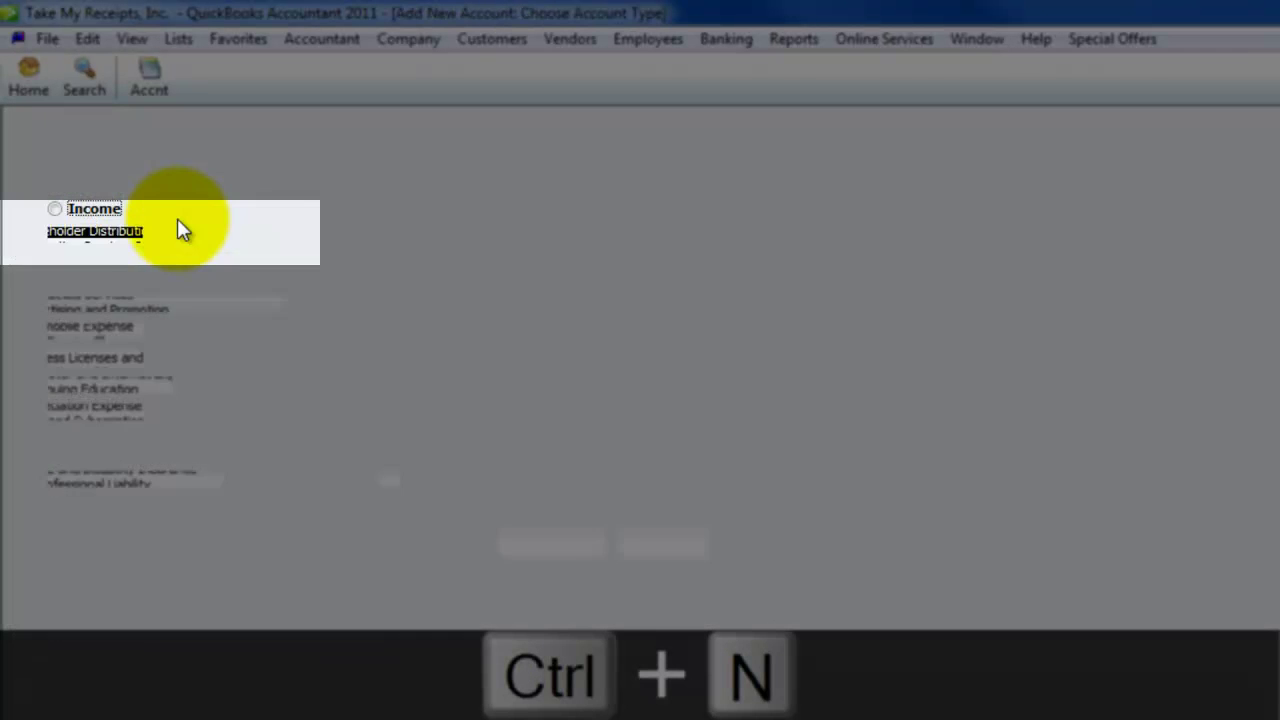
pyautogui.press('Down')
pyautogui.press('Down')
pyautogui.press('Down')
pyautogui.press('Down')
pyautogui.press('Down')
pyautogui.press('Down')
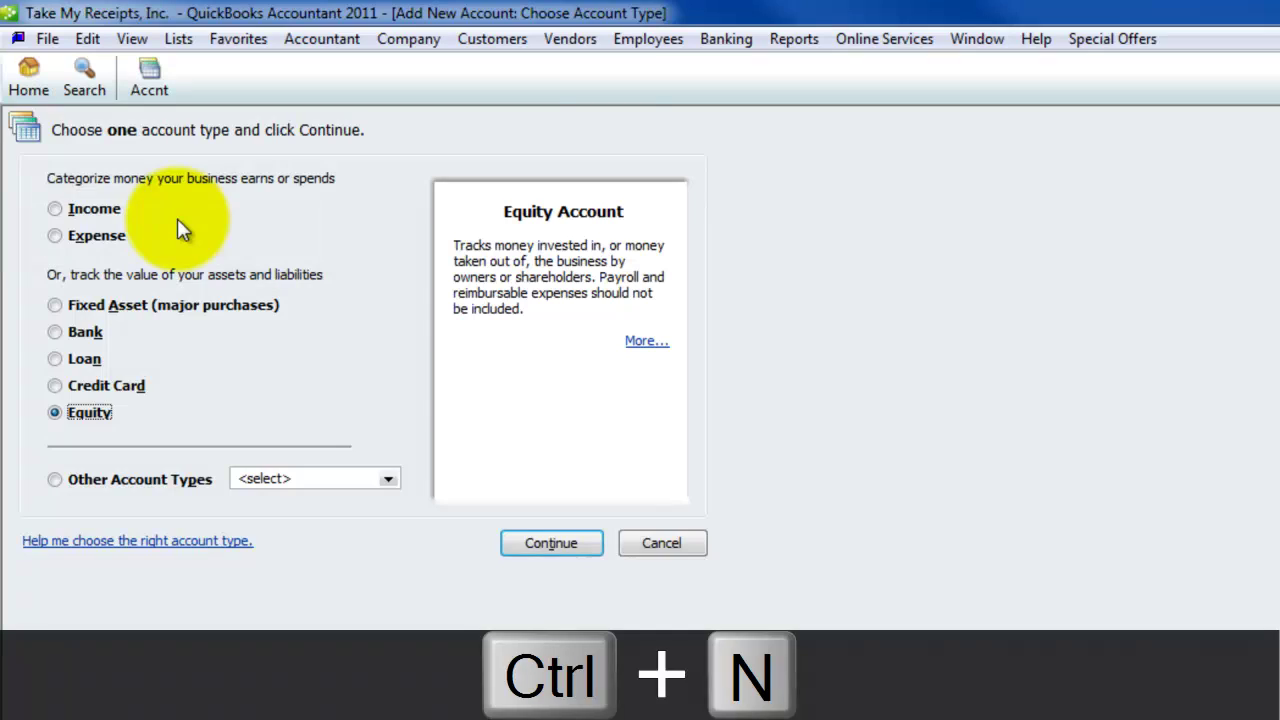
pyautogui.click(551, 545)
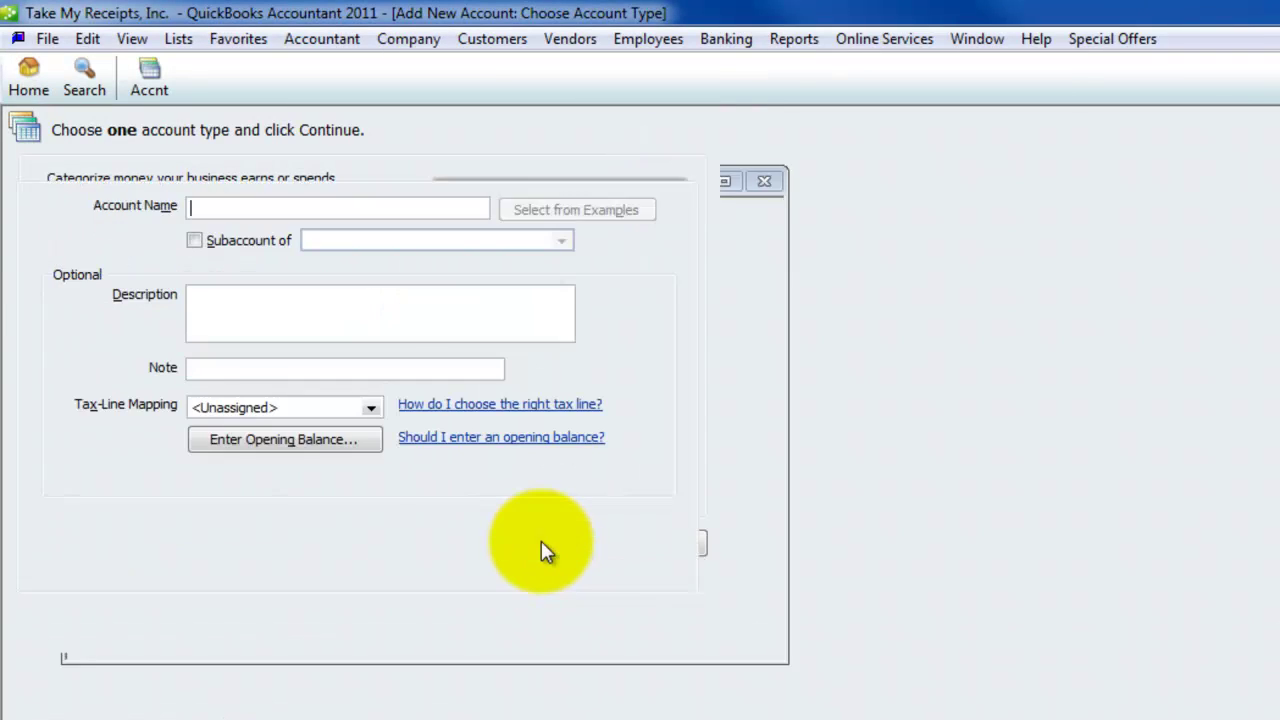
pyautogui.write('Share')
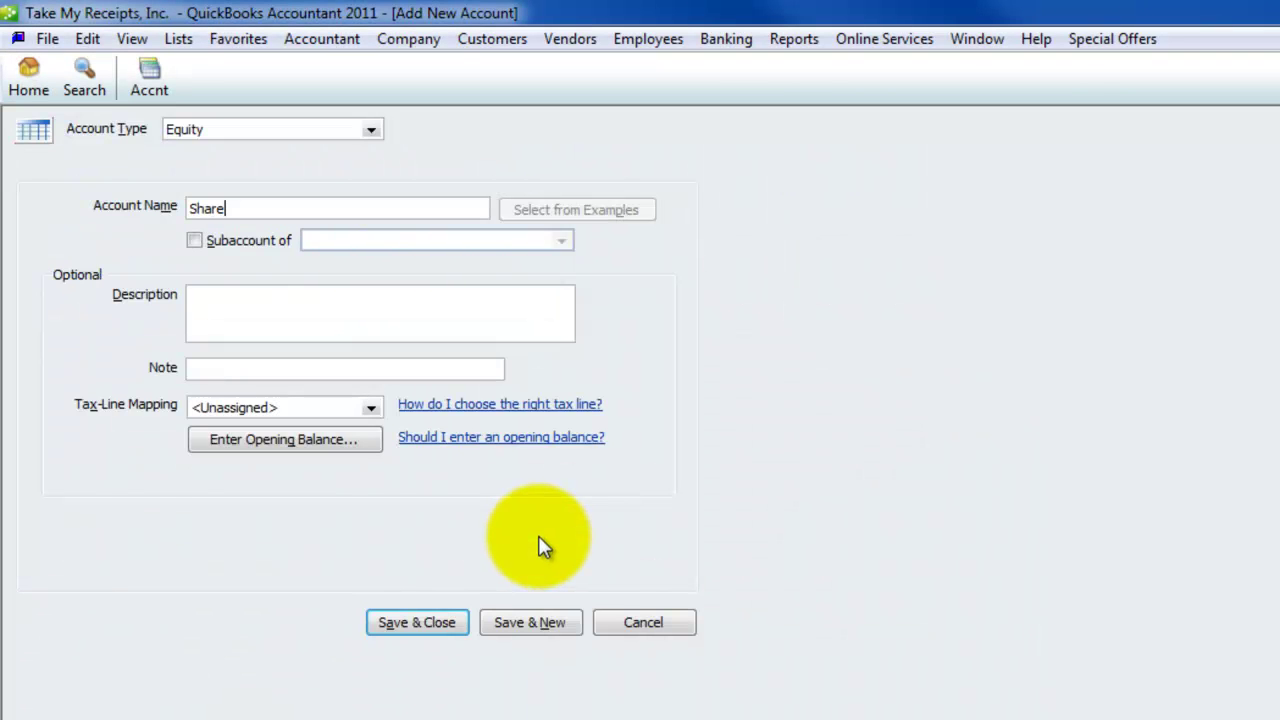
pyautogui.write('holder Contributions')
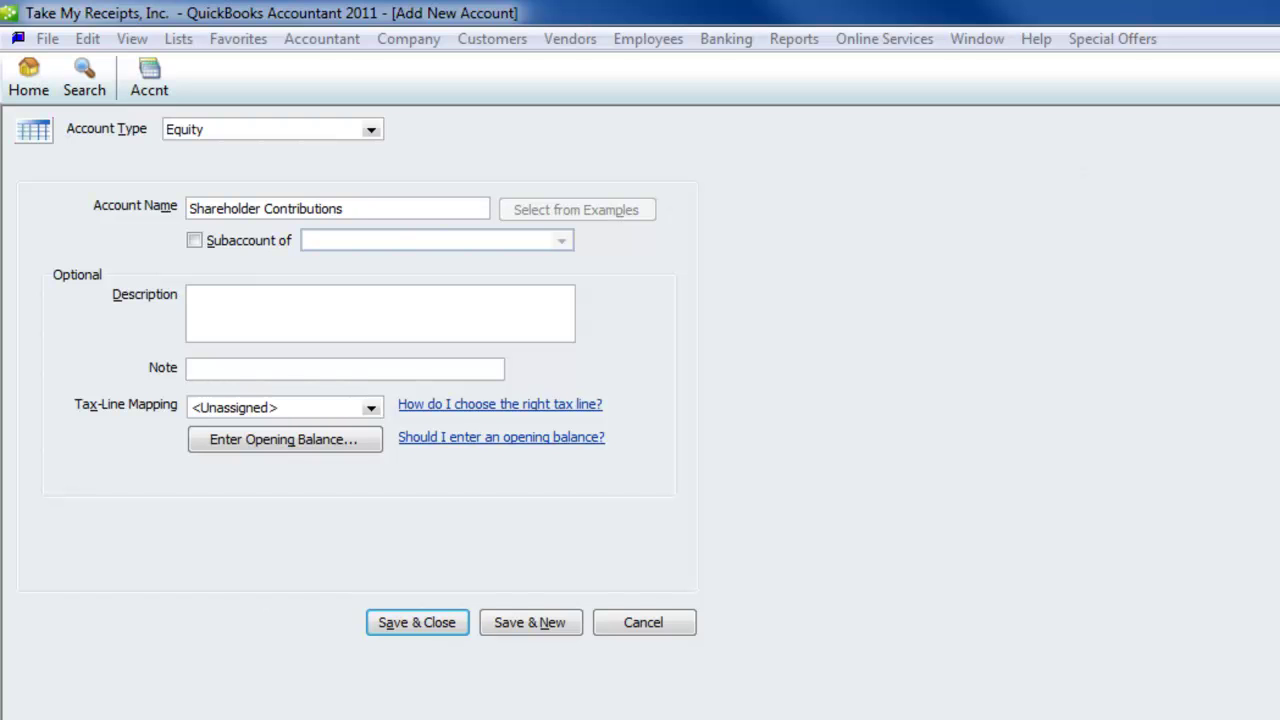
# Place the blank sticky note beside the new account form and enlarge it
pyautogui.moveTo(1063, 200); pyautogui.dragTo(920, 223)
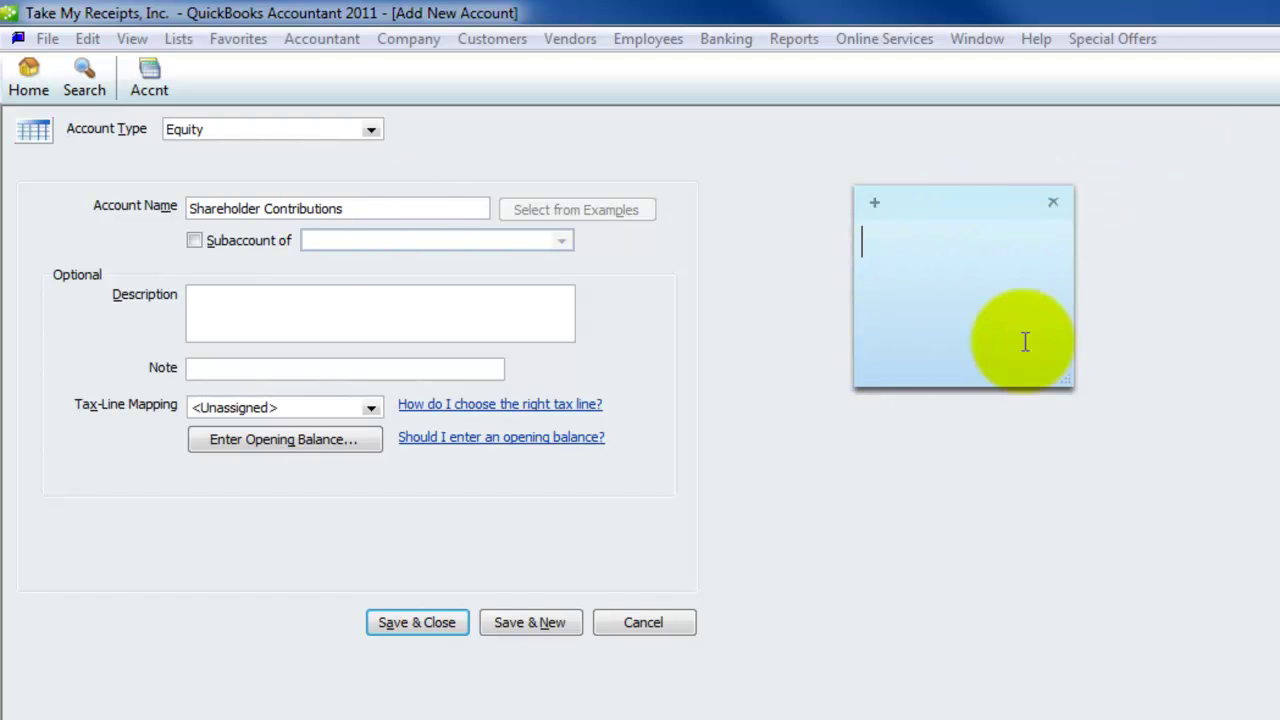
pyautogui.moveTo(1063, 383); pyautogui.dragTo(1279, 529)
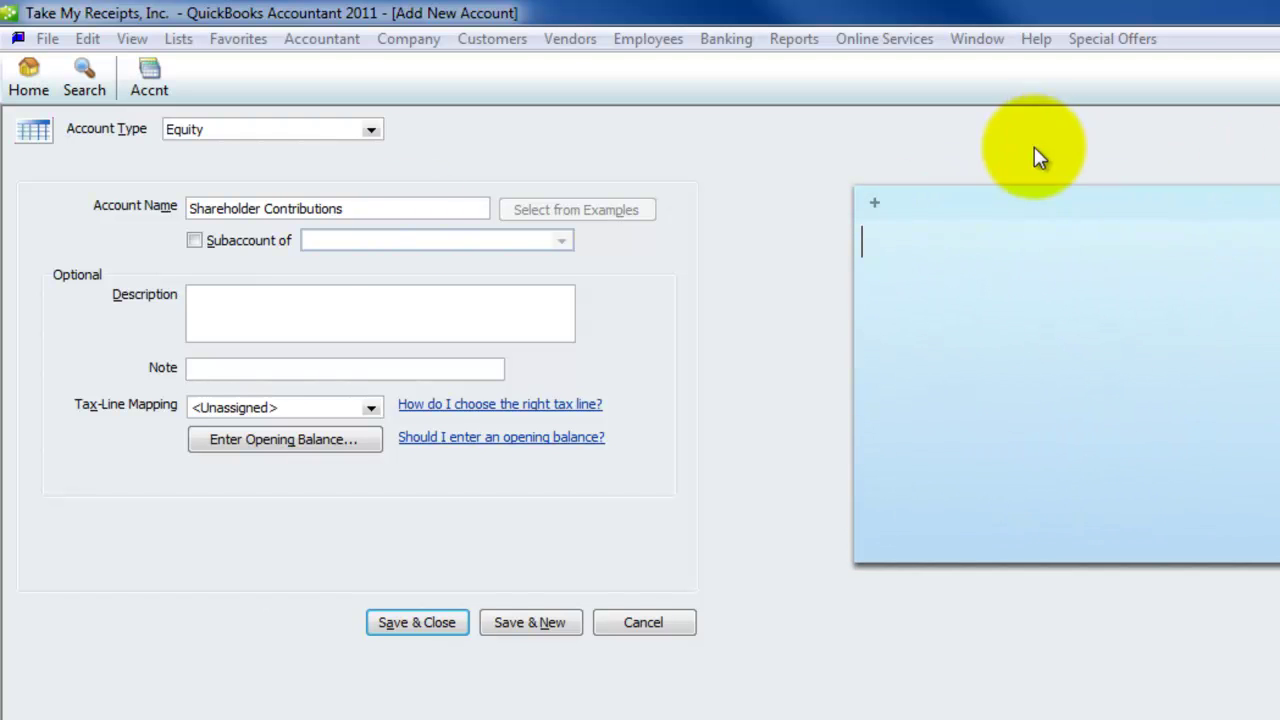
pyautogui.moveTo(1060, 190); pyautogui.dragTo(1171, 215)
# Copy the account name Shareholder Contributions into the sticky note with line breaks after it, and save the equity account
pyautogui.moveTo(398, 204); pyautogui.dragTo(4, 177)
pyautogui.hotkey('ctrl', 'c')
pyautogui.click(1245, 350)
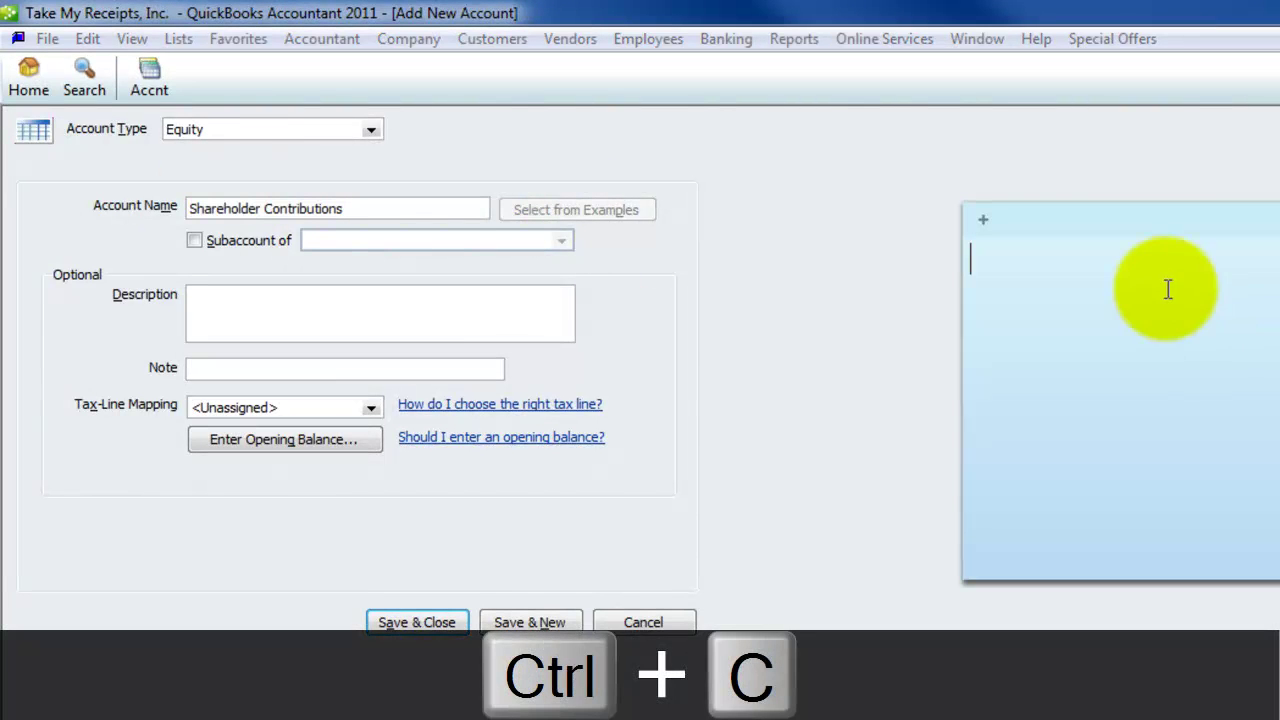
pyautogui.hotkey('ctrl', 'v')
pyautogui.press('Return')
pyautogui.press('Return')
pyautogui.click(415, 621)
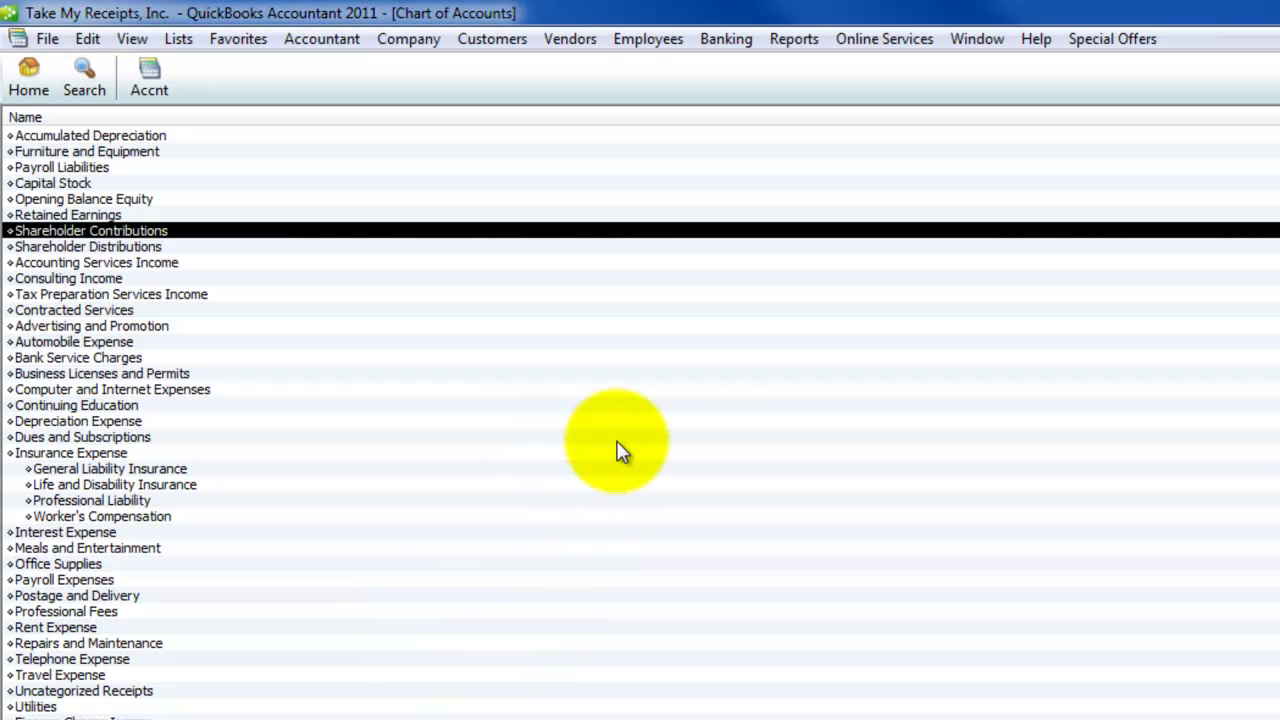
# Copy the name of the Uncategorized Receipts account from its edit form into the sticky note below Shareholder Contributions
pyautogui.click(100, 691)
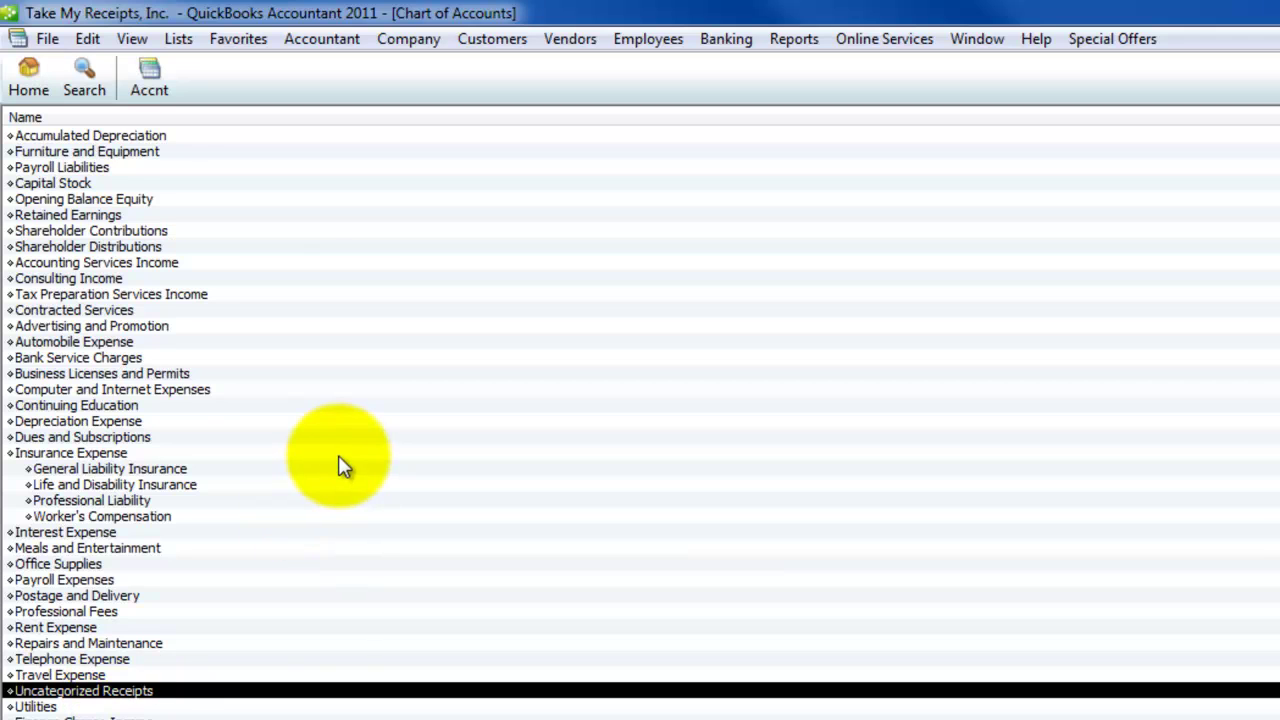
pyautogui.hotkey('ctrl', 'e')
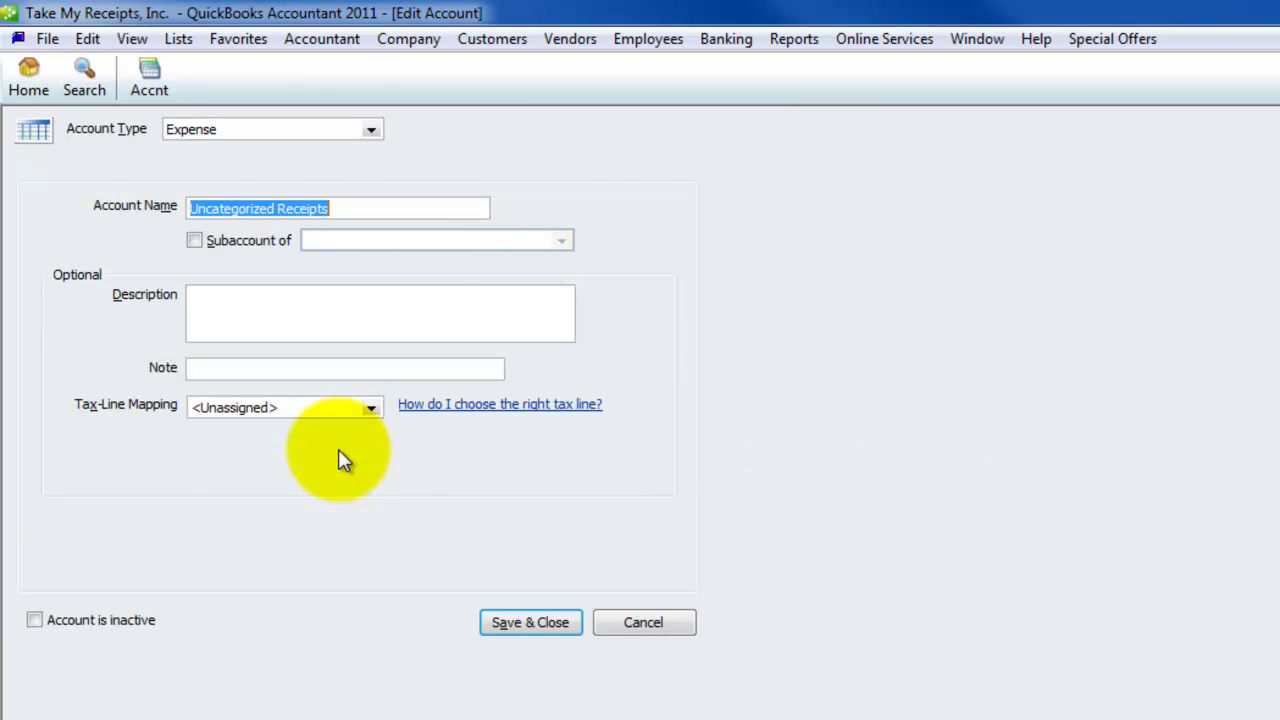
pyautogui.moveTo(357, 206); pyautogui.dragTo(190, 208)
pyautogui.hotkey('ctrl', 'c')
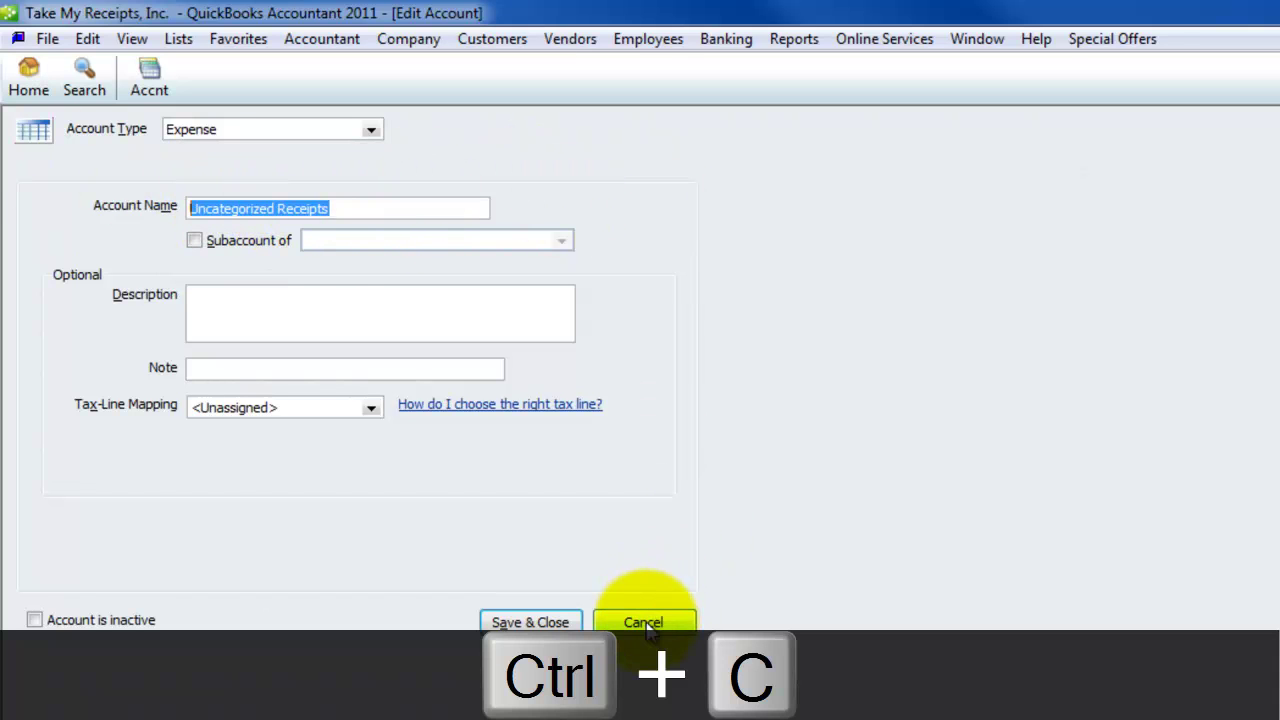
pyautogui.click(530, 622)
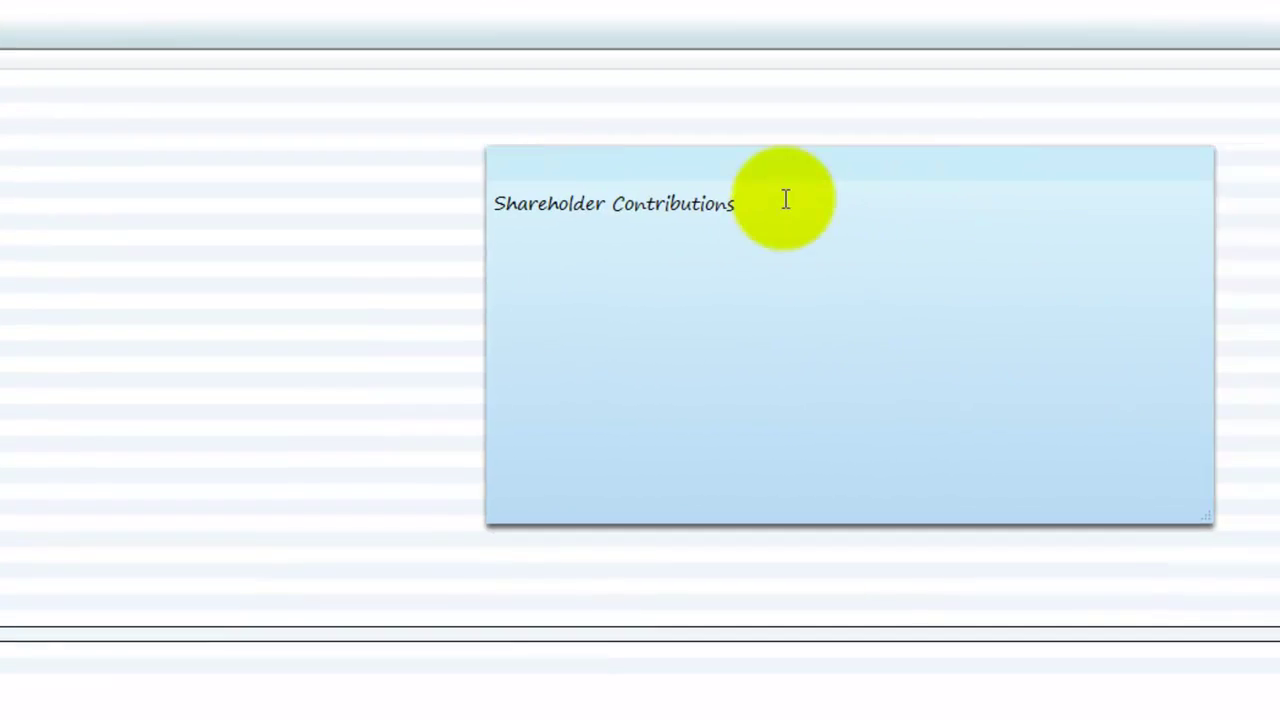
pyautogui.click(1252, 255)
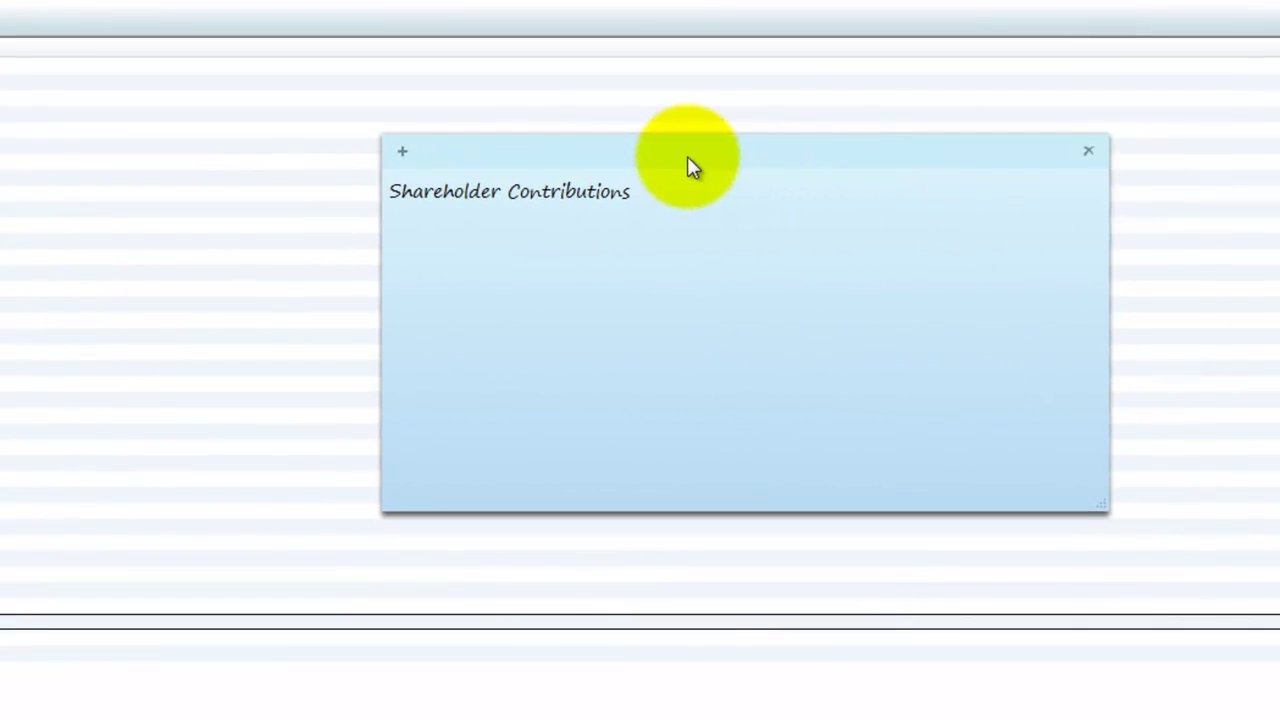
pyautogui.hotkey('ctrl', 'v')
pyautogui.hotkey('ctrl', 'v')
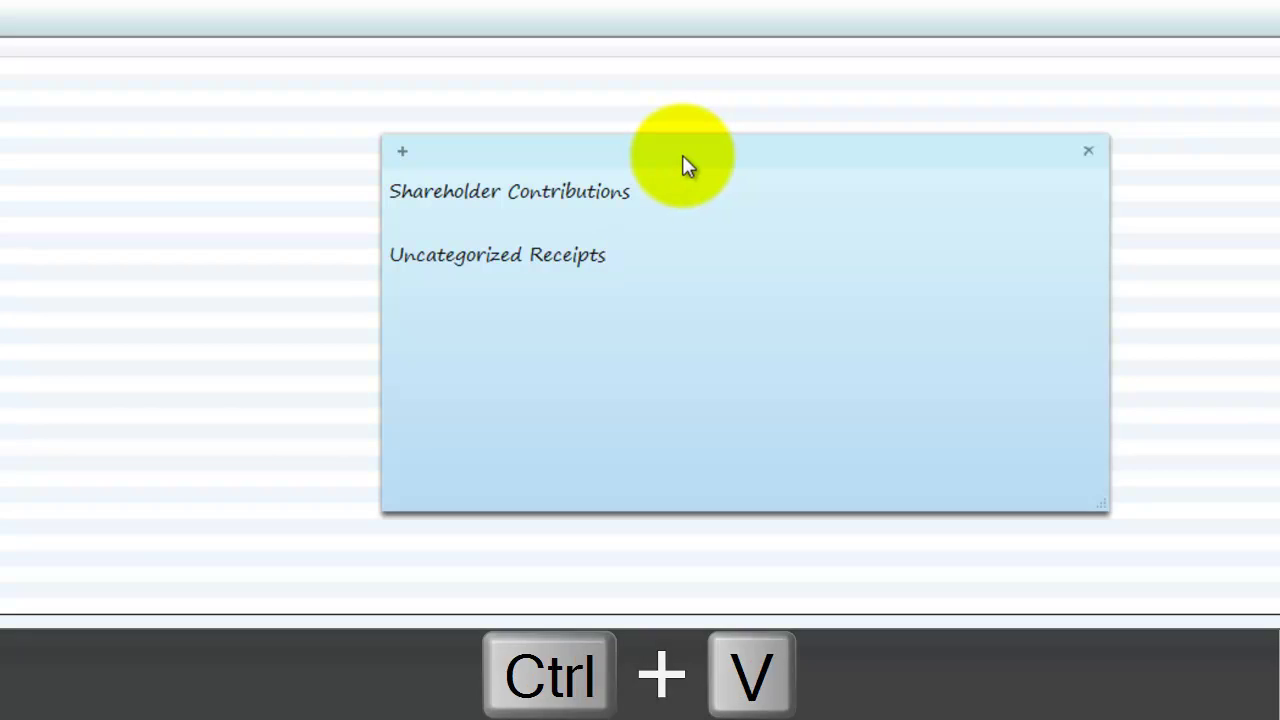
# Add the bold heading "Credit:" above Shareholder Contributions in the sticky note
pyautogui.click(663, 183)
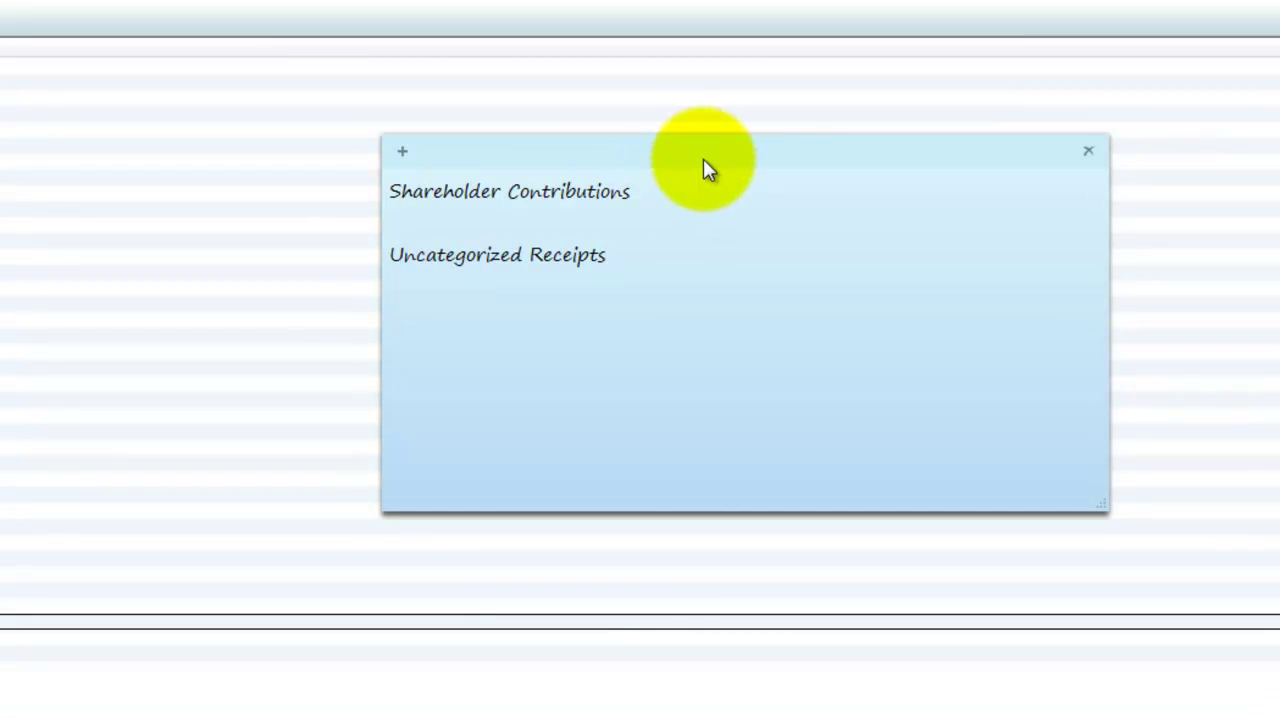
pyautogui.press('Home')
pyautogui.press('Return')
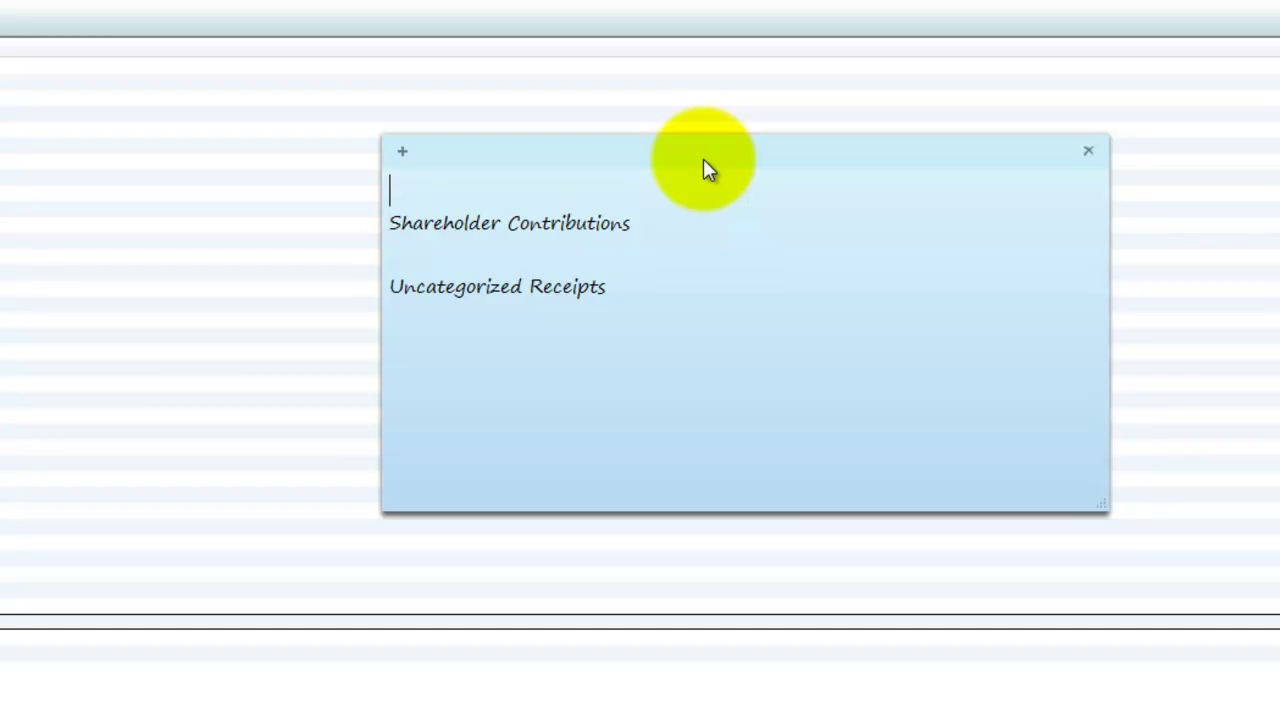
pyautogui.write('Credit')
pyautogui.hotkey('shift', 'Home')
pyautogui.hotkey('ctrl', 'b')
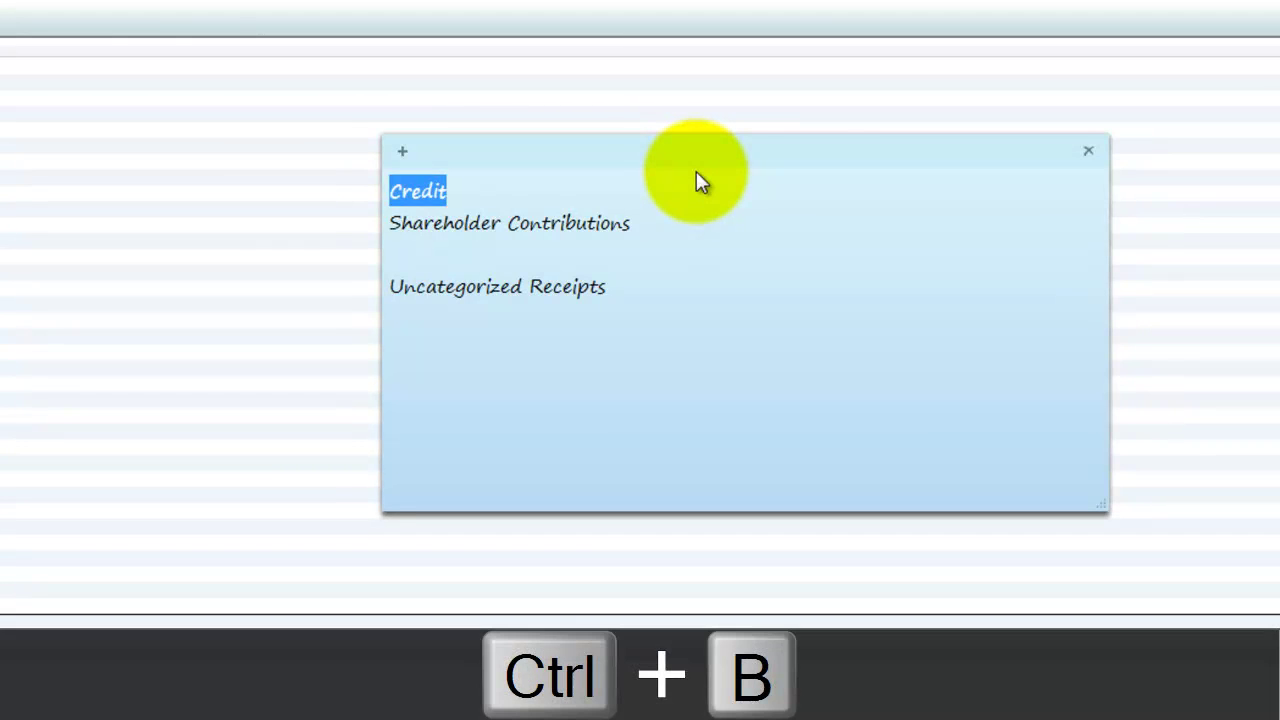
pyautogui.press('End')
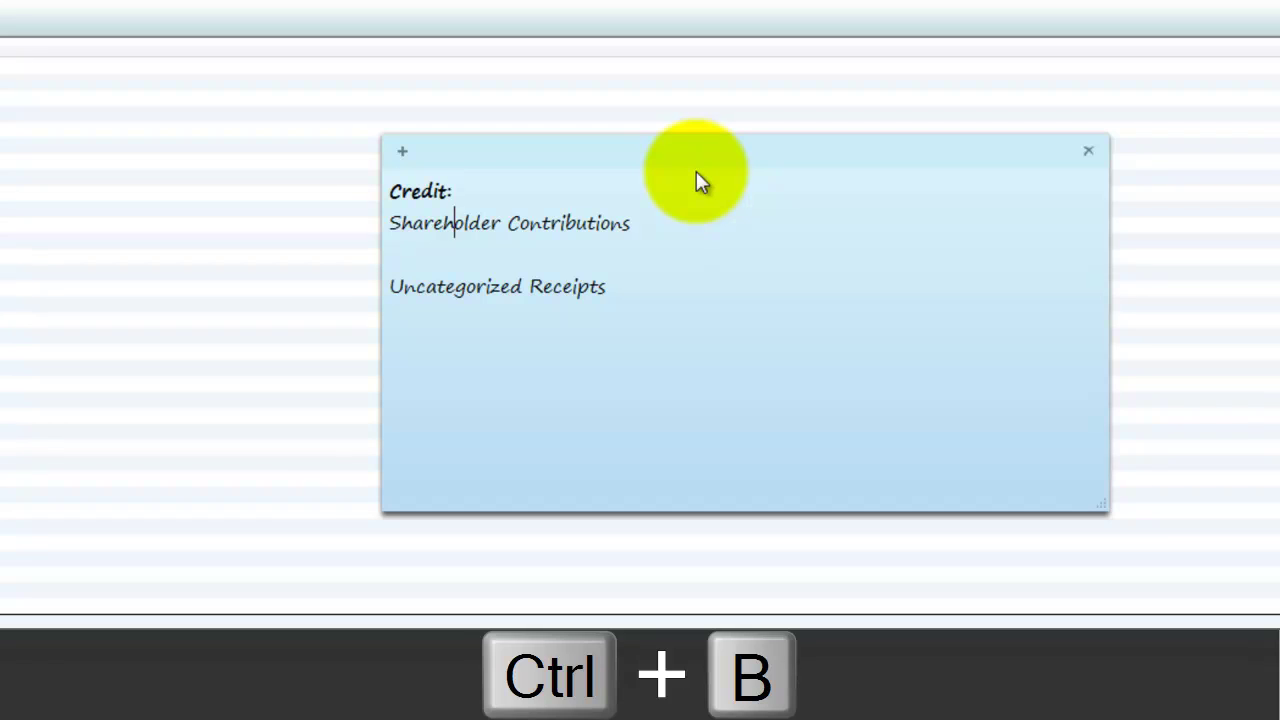
pyautogui.press('Down')
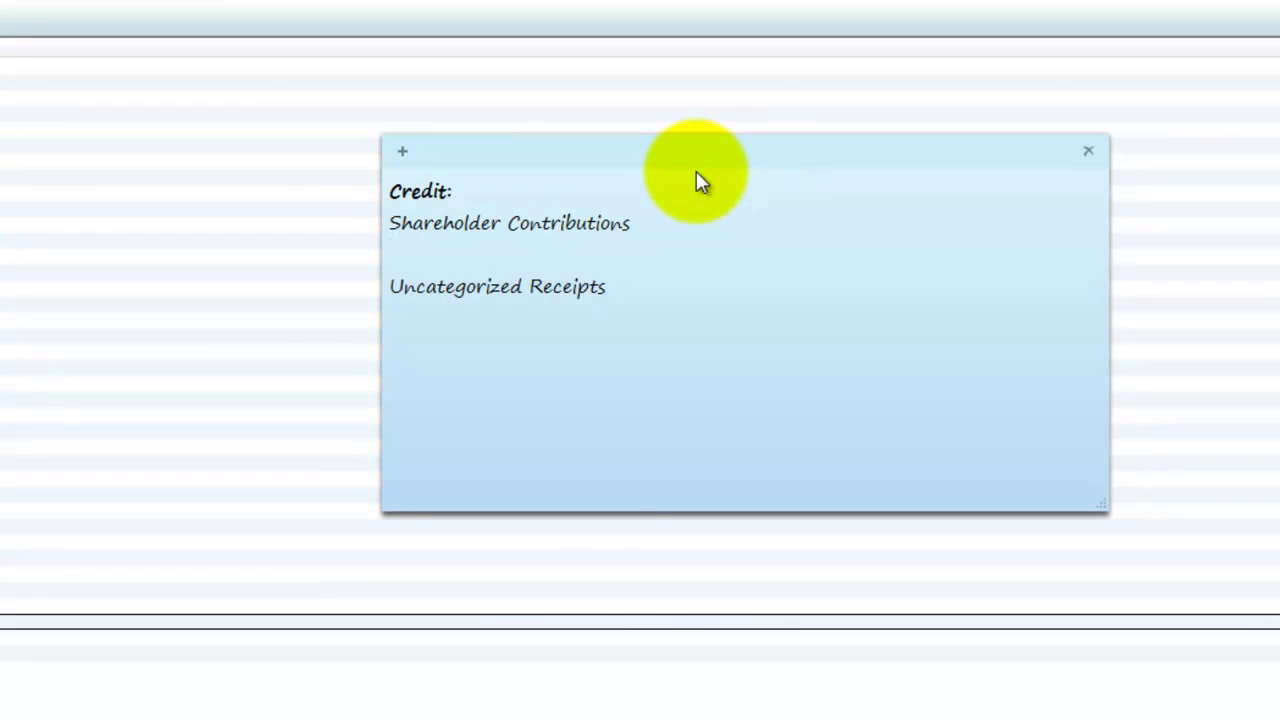
# Add the bold heading "Debit:" above Uncategorized Receipts in the sticky note
pyautogui.write('debit')
pyautogui.hotkey('shift', 'Home')
pyautogui.write('Debit:')
pyautogui.hotkey('shift', 'Home')
pyautogui.hotkey('ctrl', 'b')
pyautogui.press('Down')
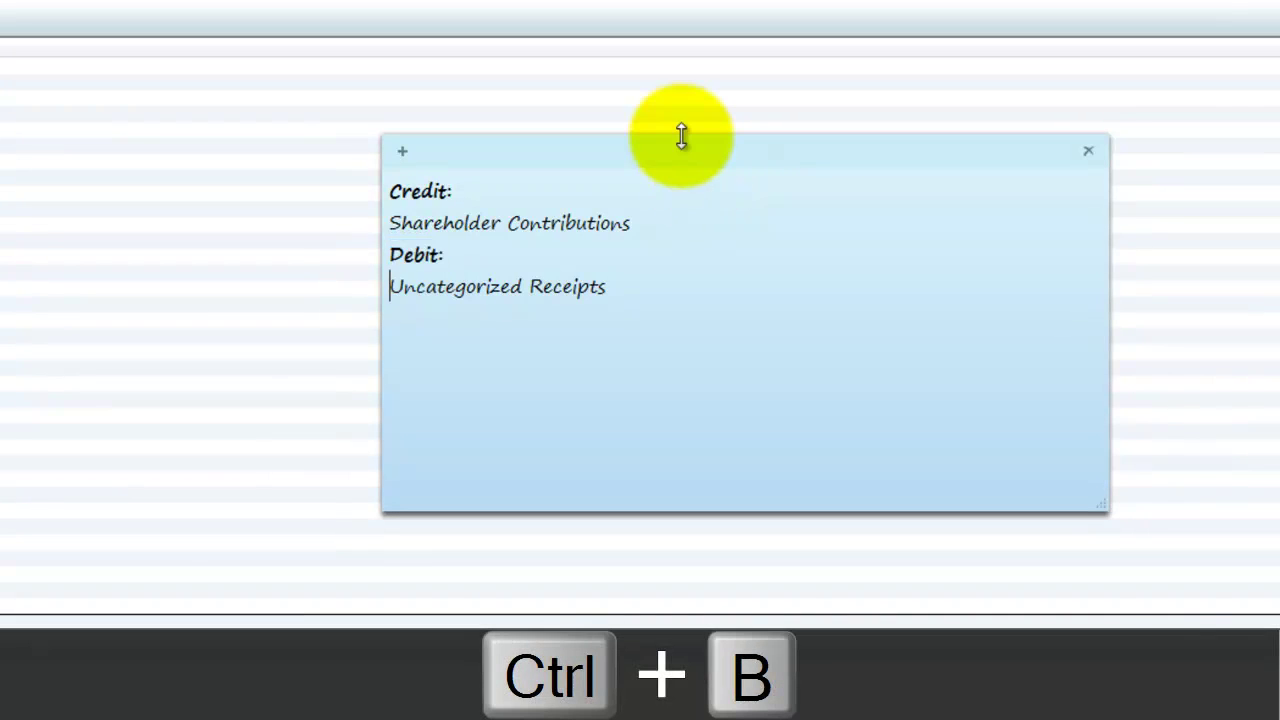
# Copy Uncategorized Receipts from the sticky note into the Debit account field of the Shoeboxed export form
pyautogui.moveTo(674, 163); pyautogui.dragTo(460, 211)
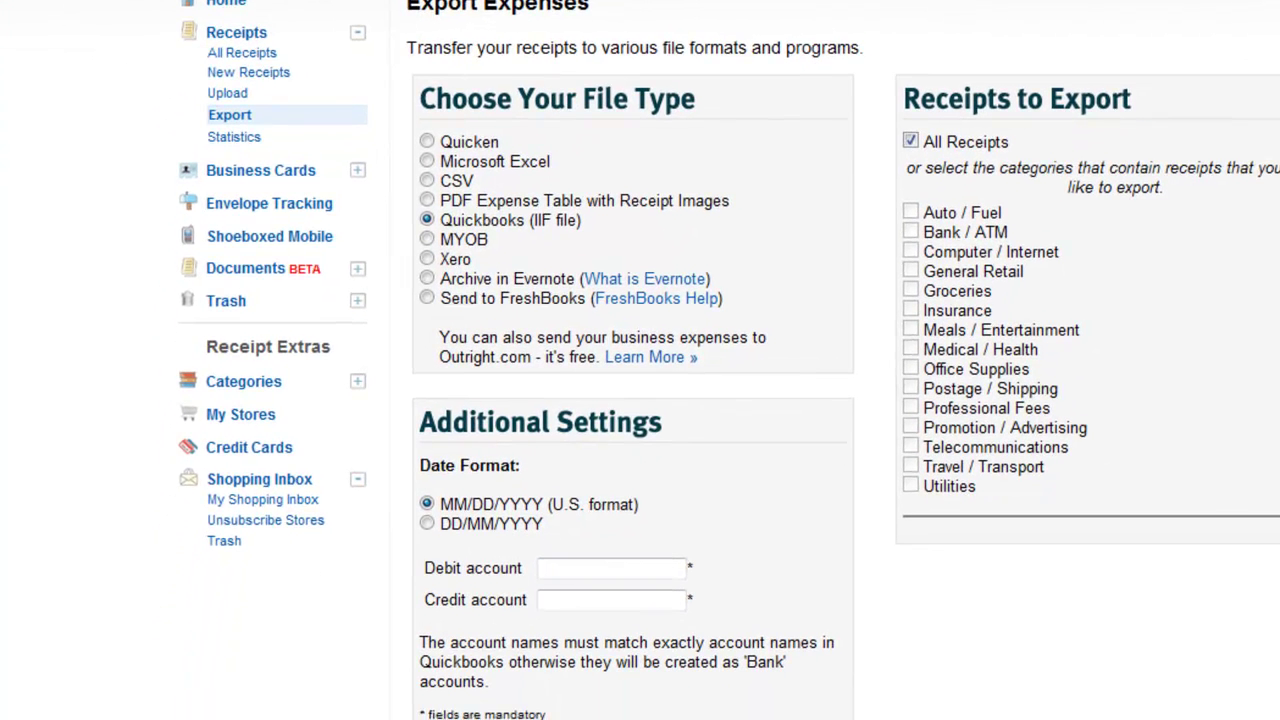
pyautogui.hotkey('ctrl', 'c')
pyautogui.click(556, 569)
pyautogui.hotkey('ctrl', 'v')
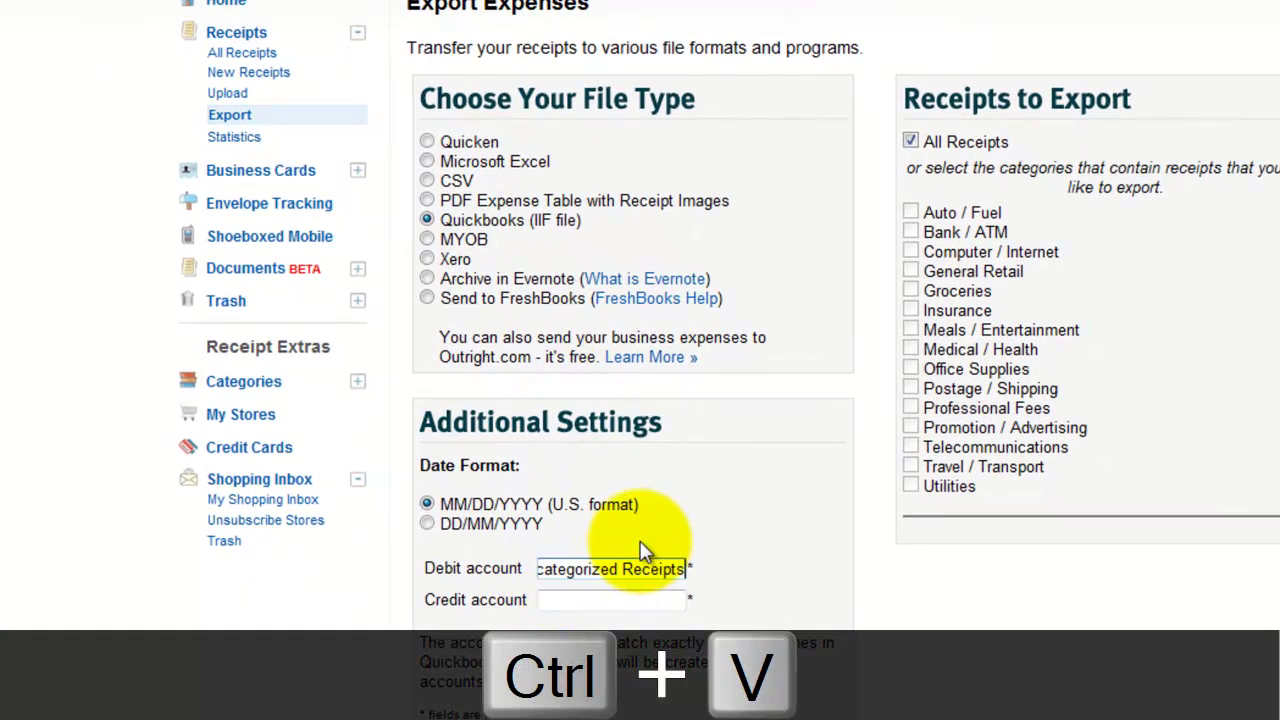
pyautogui.press('Tab')
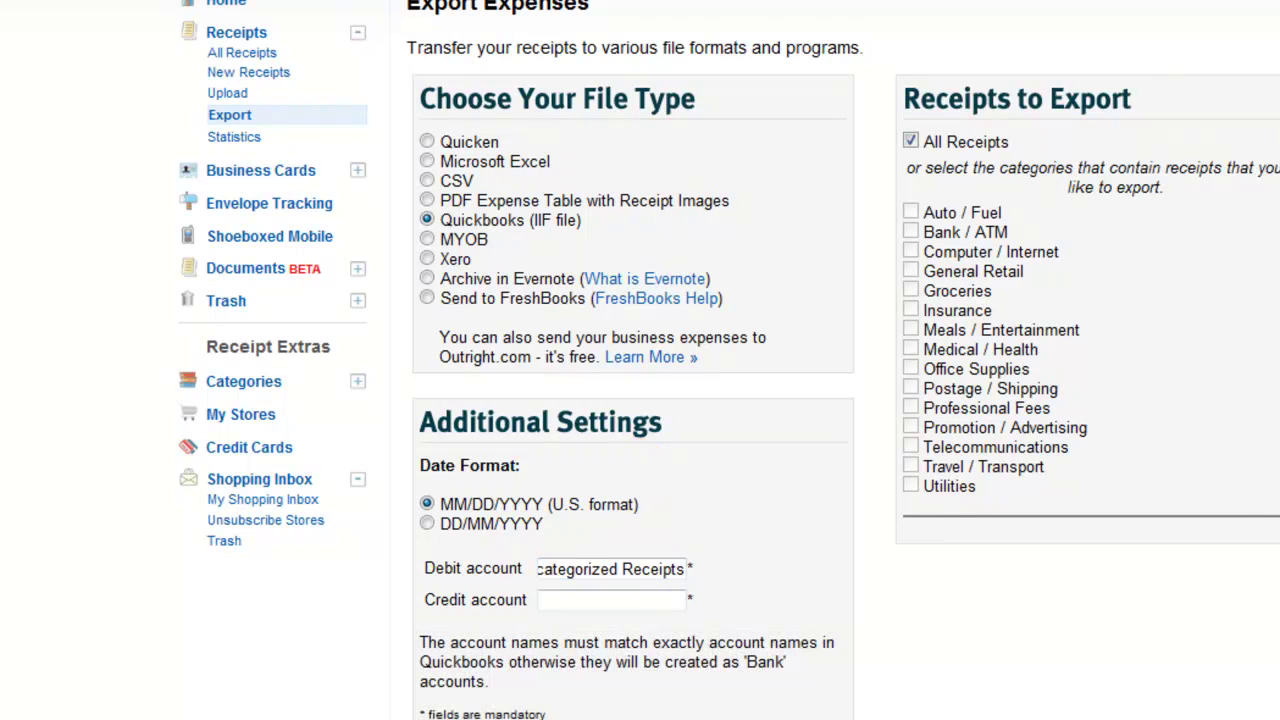
# Copy Shareholder Contributions from the sticky note into the Credit account field of the export form
pyautogui.hotkey('ctrl', 'c')
pyautogui.click(574, 600)
pyautogui.hotkey('ctrl', 'v')
pyautogui.press('Tab')
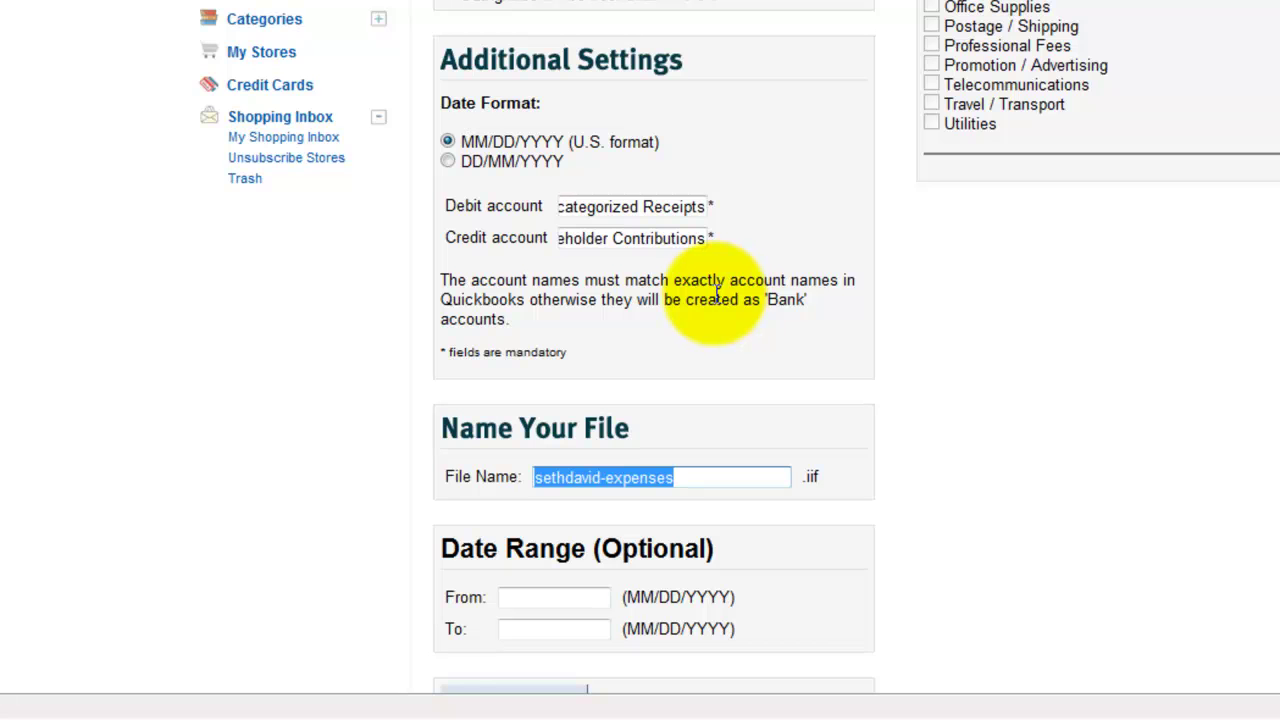
# Export the receipts with the suggested file name and a blank date range, choosing to save the file
pyautogui.click(943, 334)
pyautogui.scroll(-3, 950, 336)
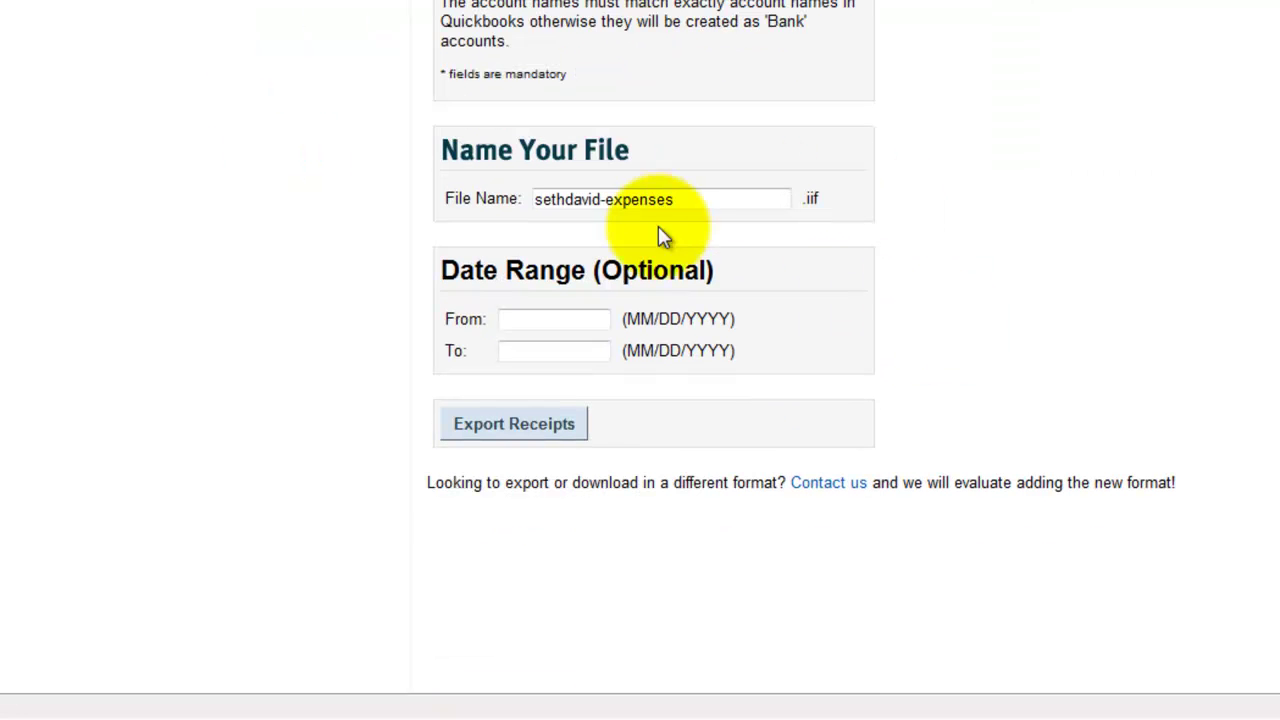
pyautogui.click(704, 202)
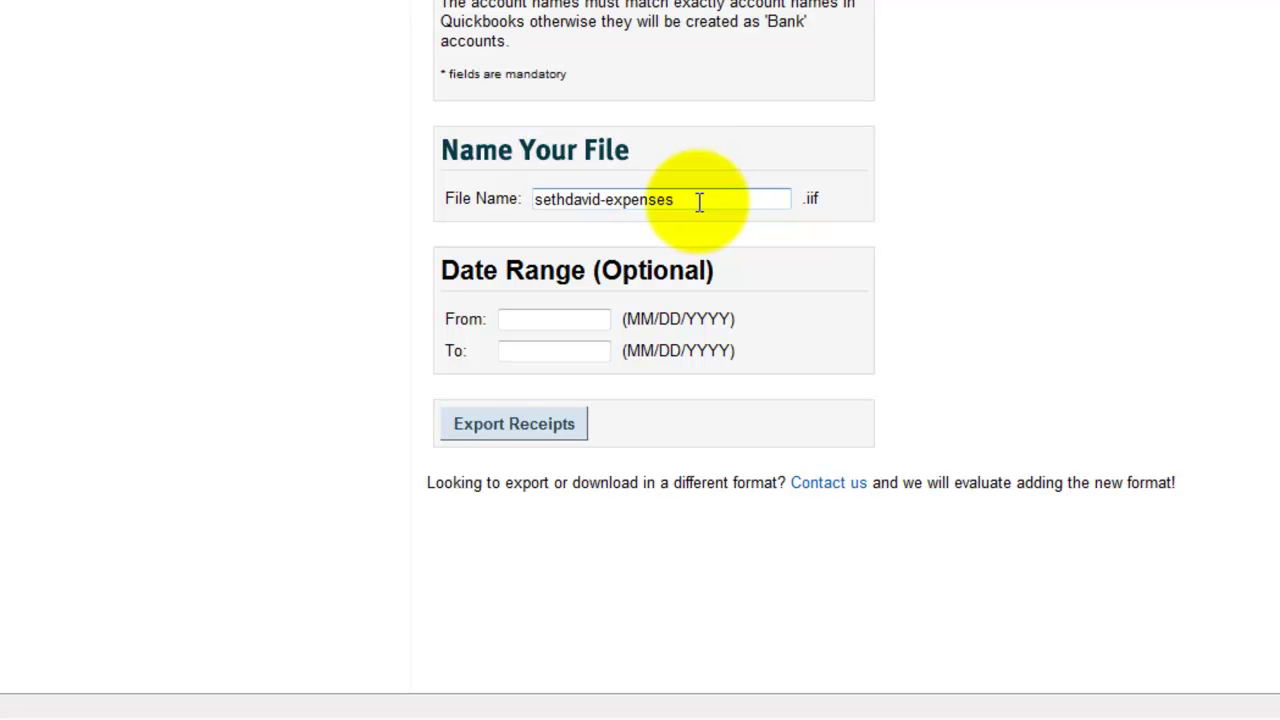
pyautogui.click(573, 316)
pyautogui.click(357, 318)
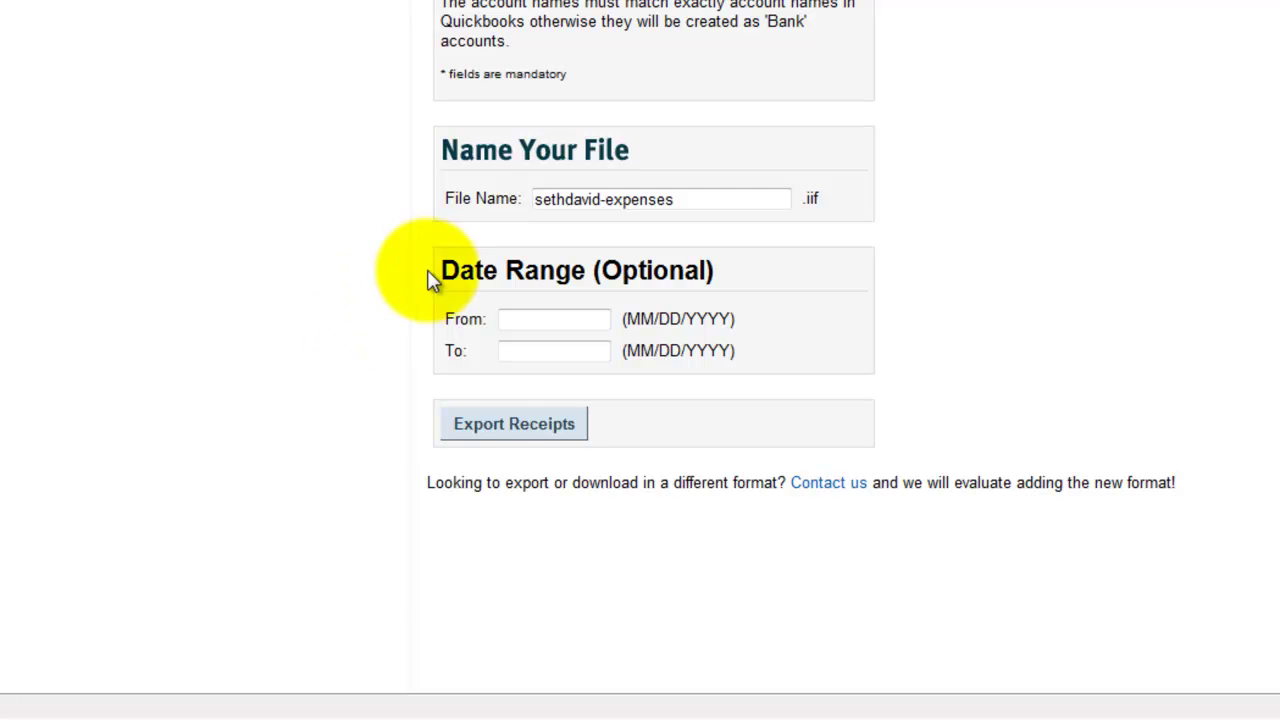
pyautogui.click(500, 438)
pyautogui.click(468, 205)
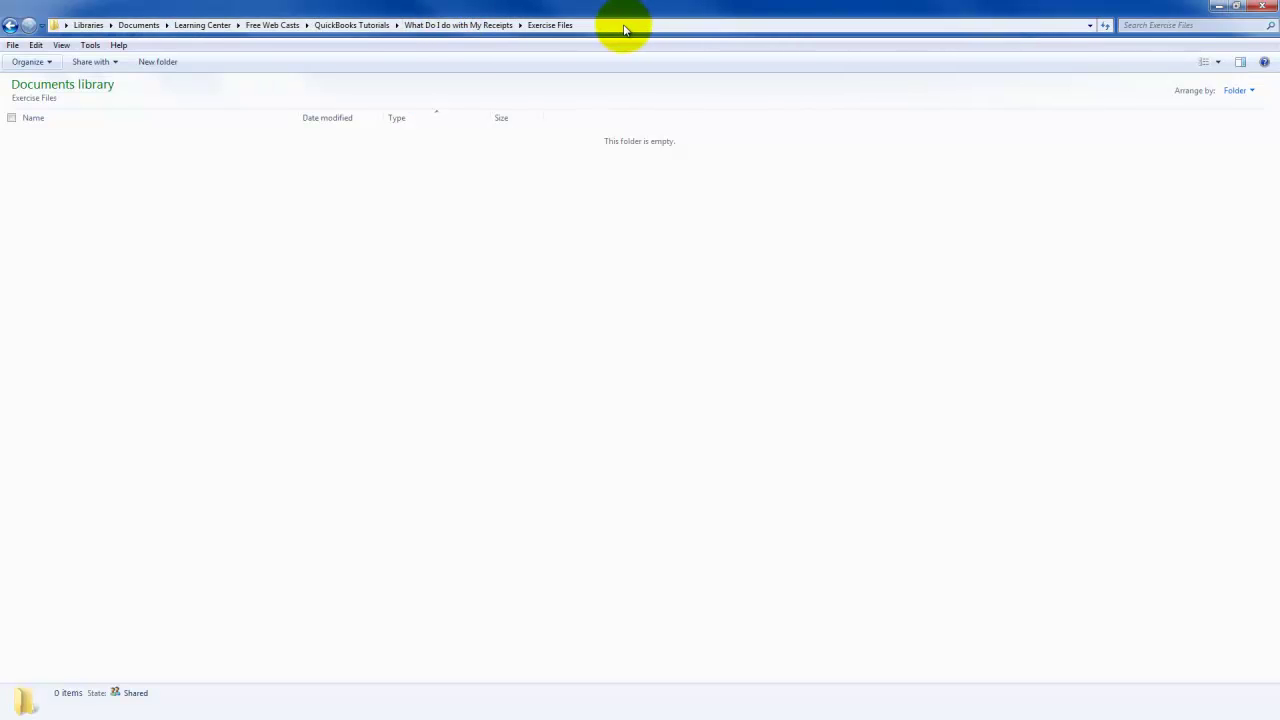
# Copy the full path of the Exercise Files folder and restore its window to a smaller size
pyautogui.click(620, 26)
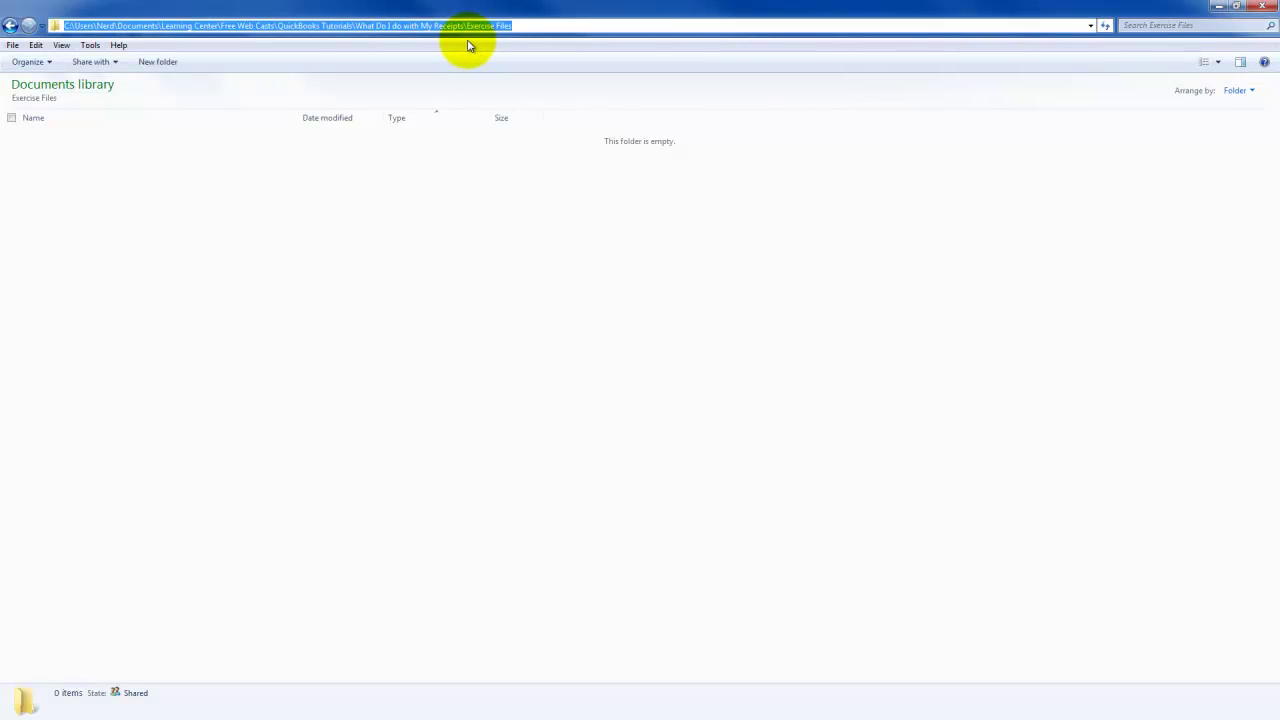
pyautogui.hotkey('ctrl', 'c')
pyautogui.click(518, 26)
pyautogui.hotkey('ctrl', 'a')
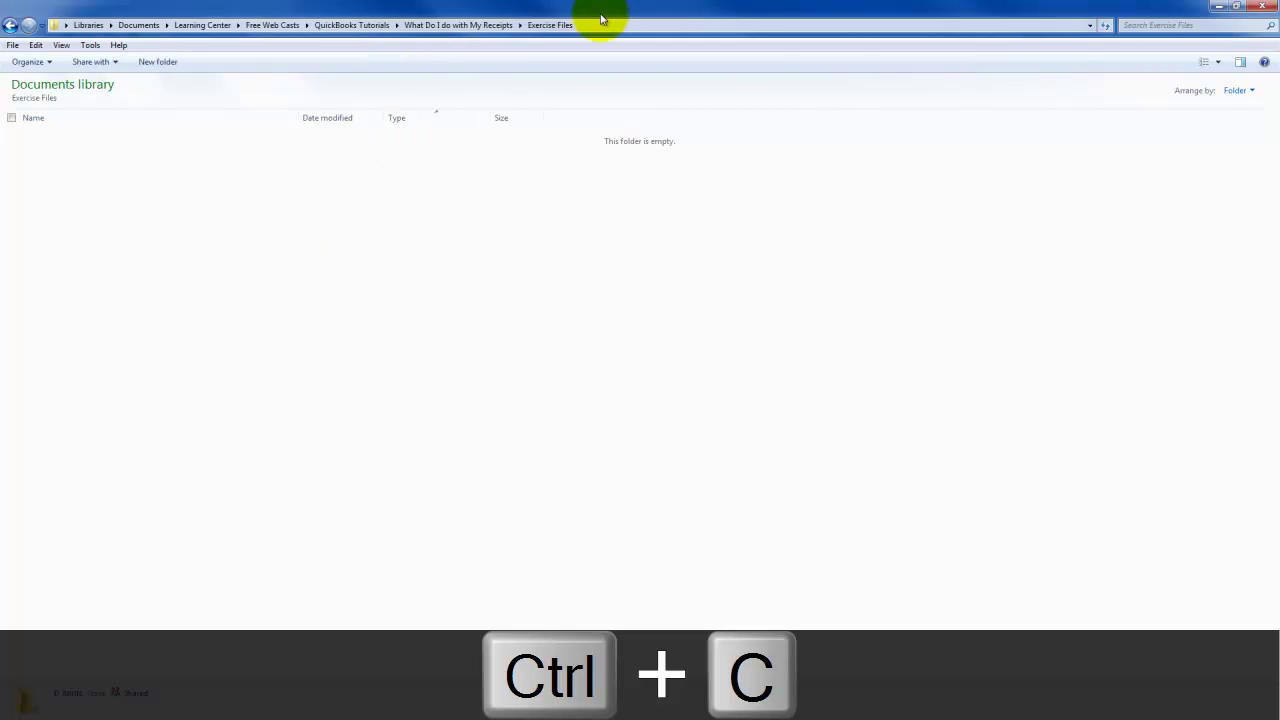
pyautogui.doubleClick(757, 12)
pyautogui.moveTo(757, 50); pyautogui.dragTo(360, 215)
# Save the exported IIF file in Firefox and open its containing folder from the download list
pyautogui.click(866, 94)
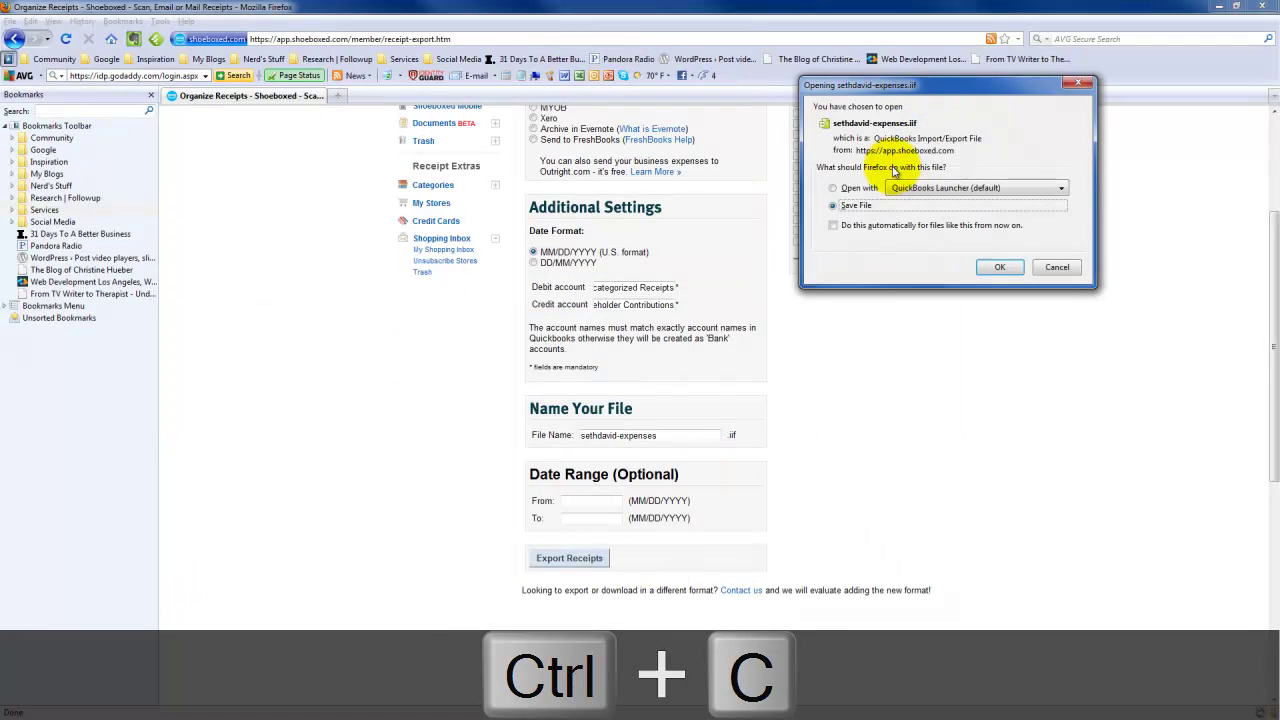
pyautogui.click(997, 268)
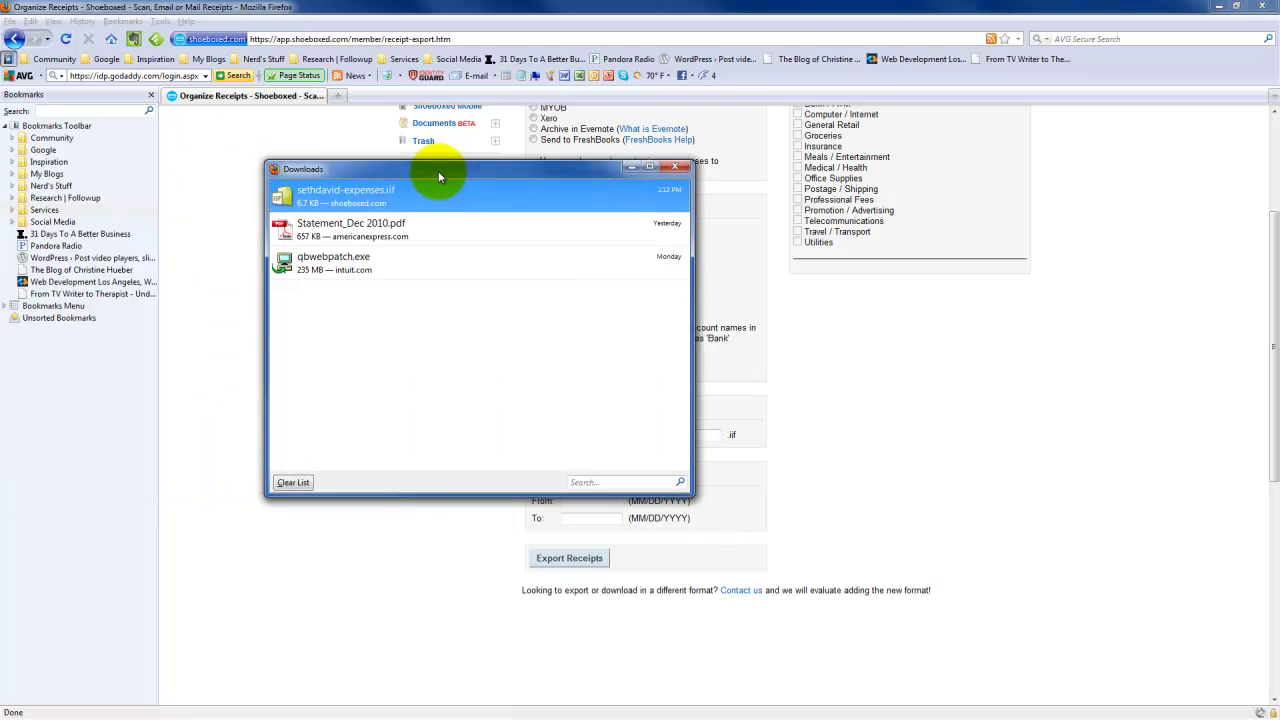
pyautogui.rightClick(440, 203)
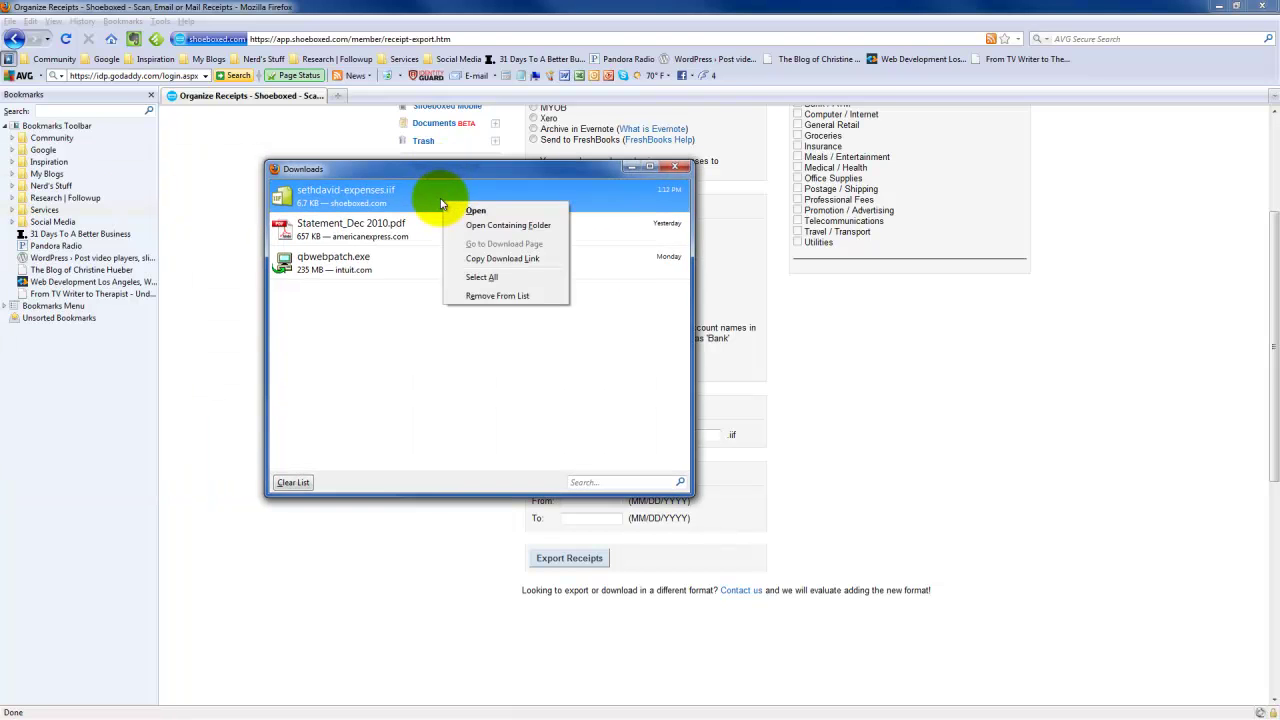
pyautogui.click(500, 224)
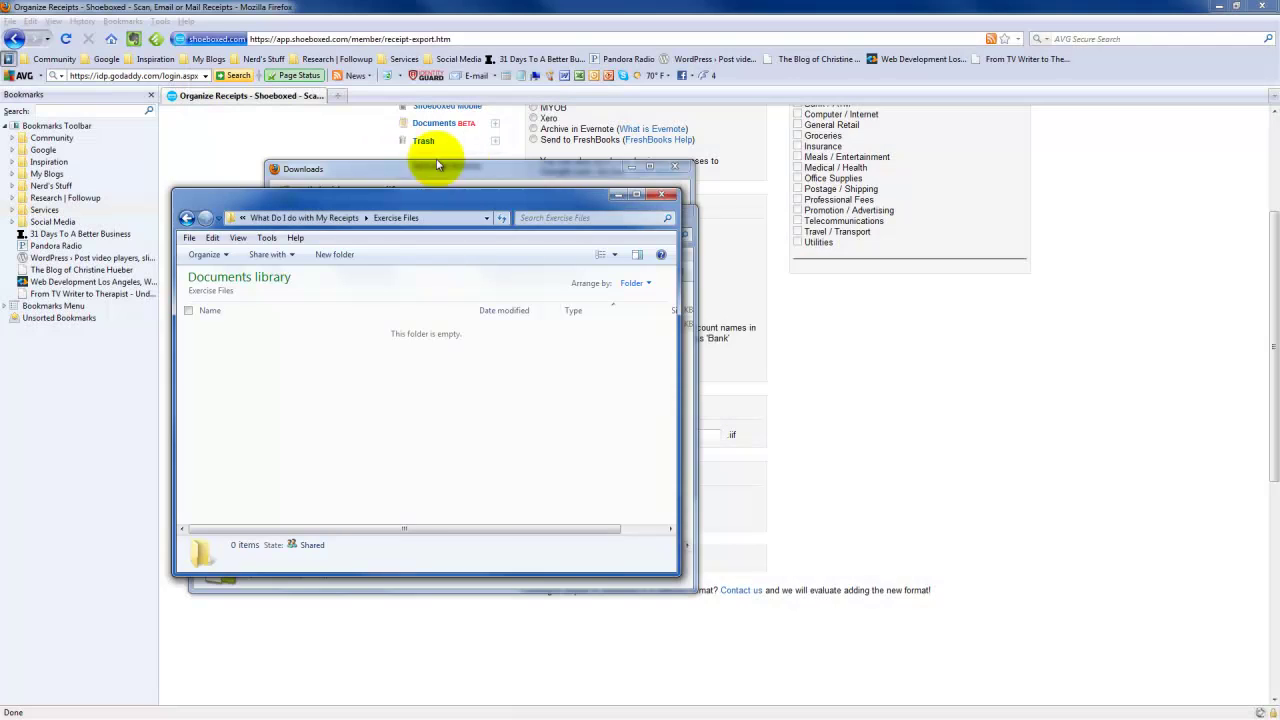
# Move the exported IIF file from Downloads into the Exercise Files folder and close the Downloads folder and download list
pyautogui.moveTo(386, 200); pyautogui.dragTo(850, 204)
pyautogui.moveTo(312, 212); pyautogui.dragTo(214, 95)
pyautogui.moveTo(145, 205); pyautogui.dragTo(763, 401)
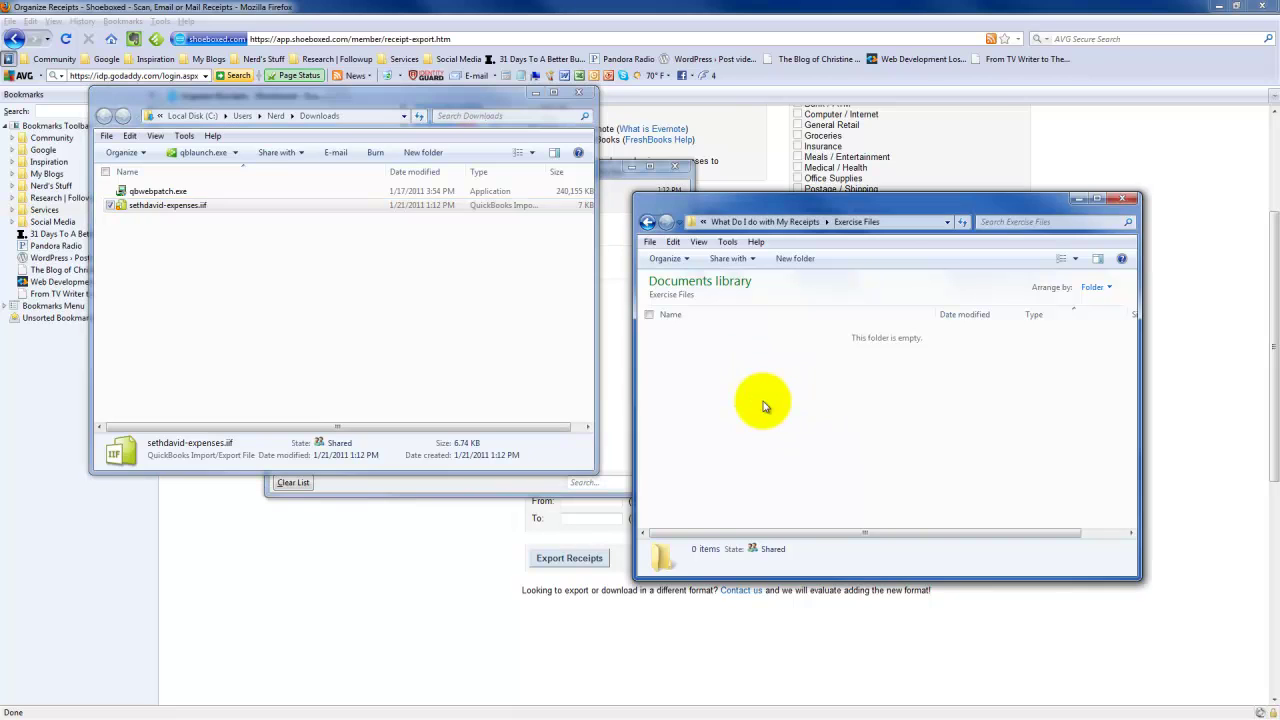
pyautogui.click(578, 92)
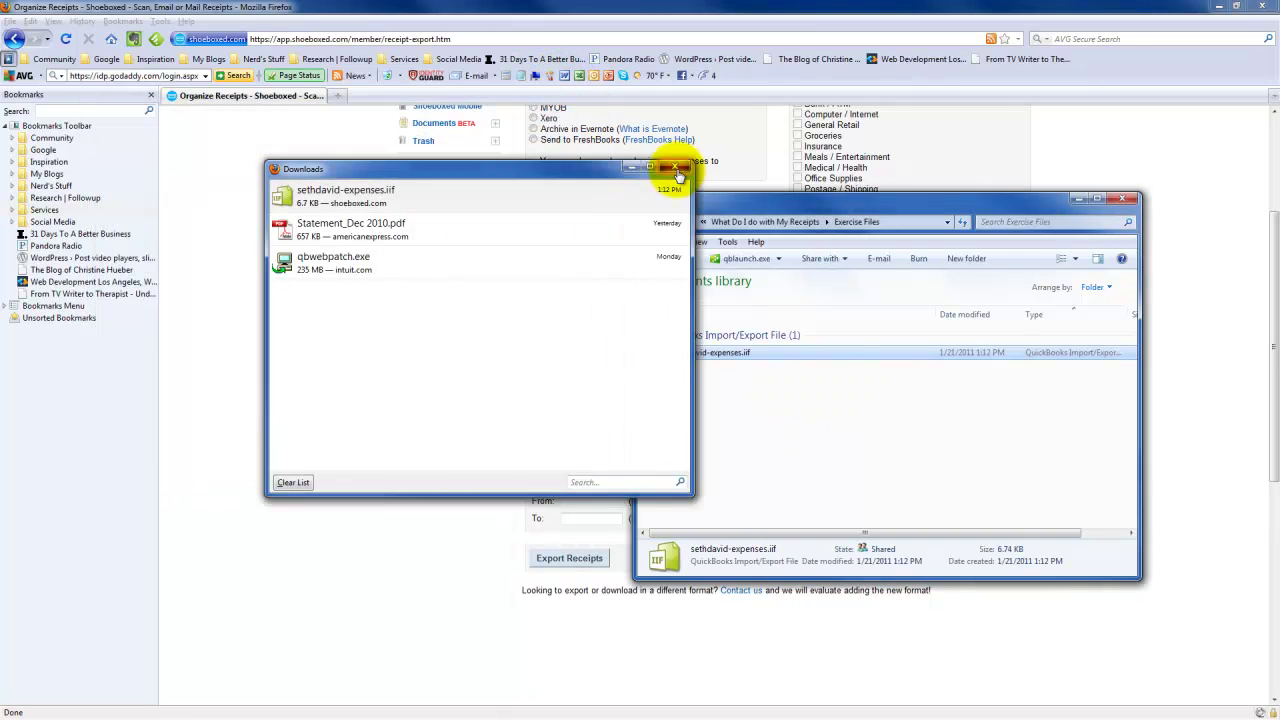
pyautogui.click(674, 167)
# Reposition the Exercise Files window and copy its full folder path
pyautogui.moveTo(695, 206); pyautogui.dragTo(538, 164)
pyautogui.click(752, 181)
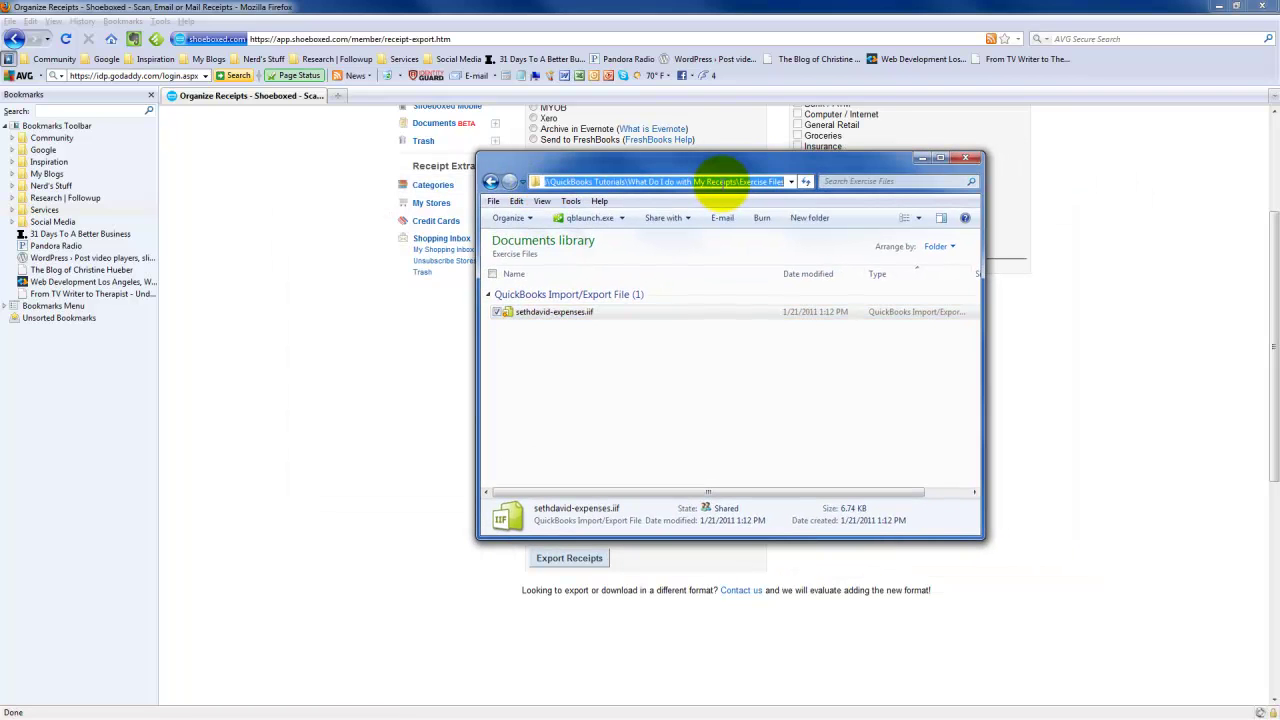
pyautogui.rightClick(721, 181)
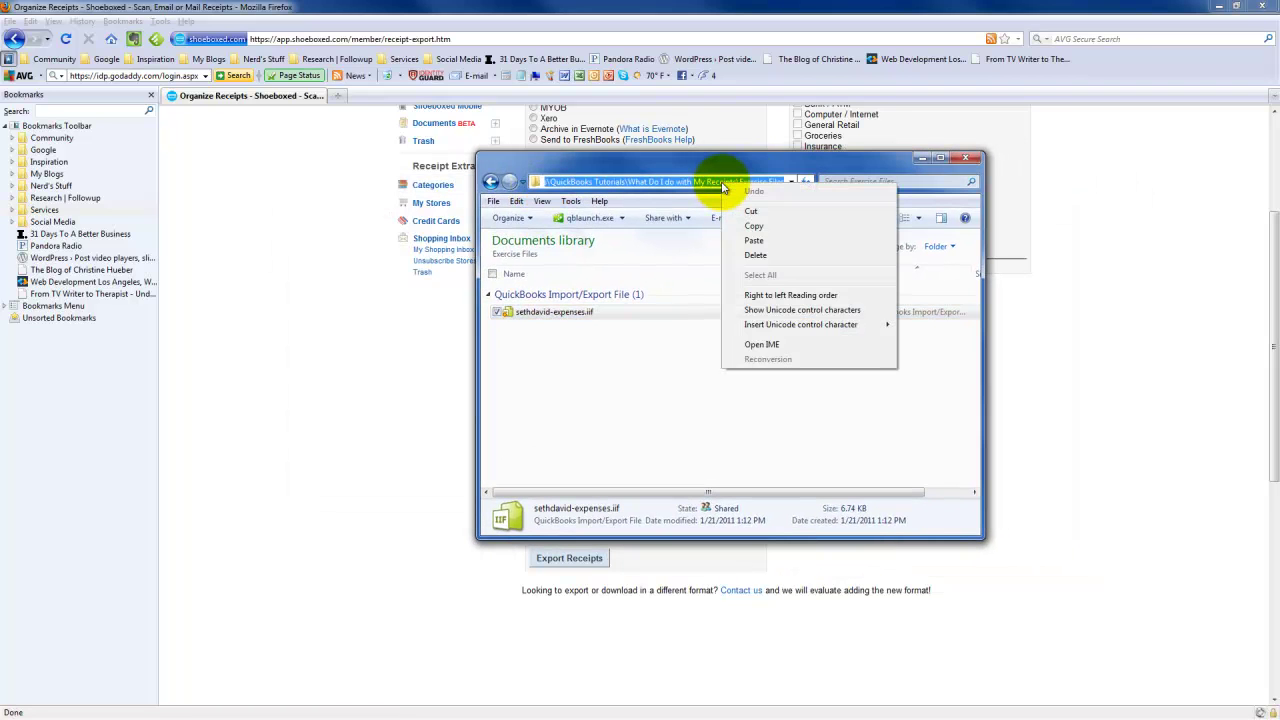
pyautogui.click(752, 226)
# Switch to QuickBooks, start an IIF file import, and go to the Exercise Files folder using the copied path
pyautogui.click(652, 427)
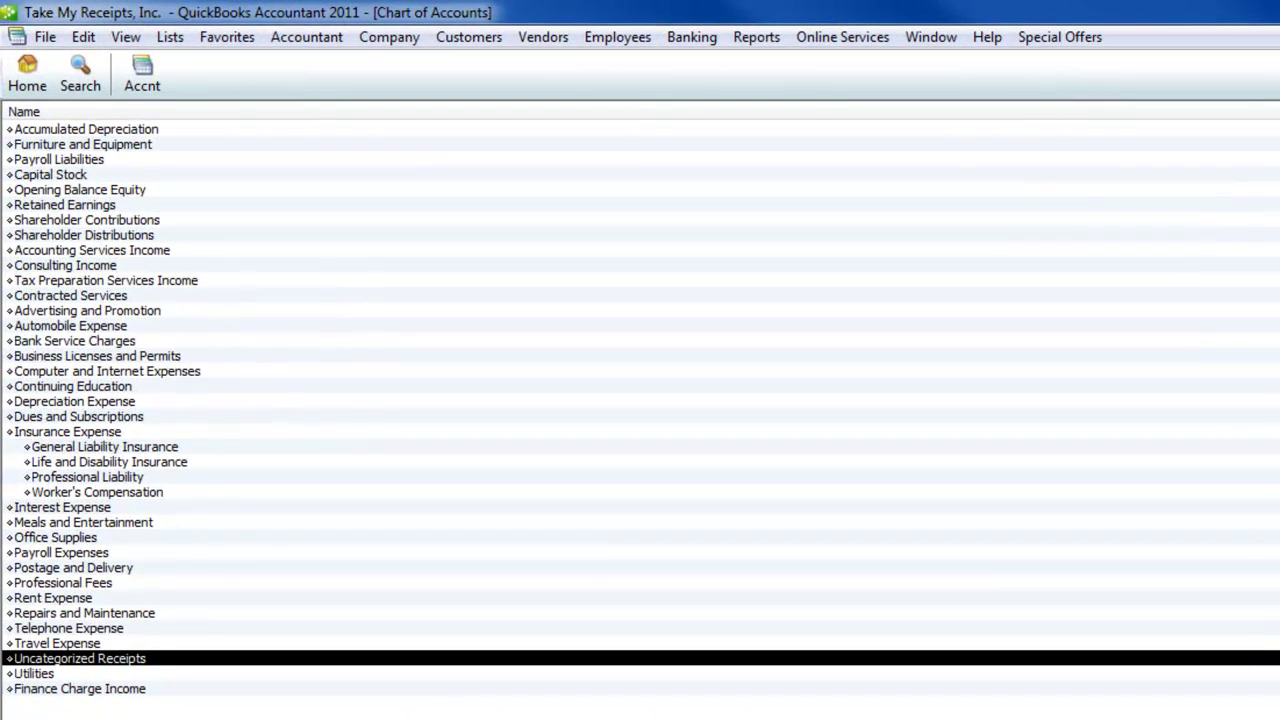
pyautogui.click(44, 36)
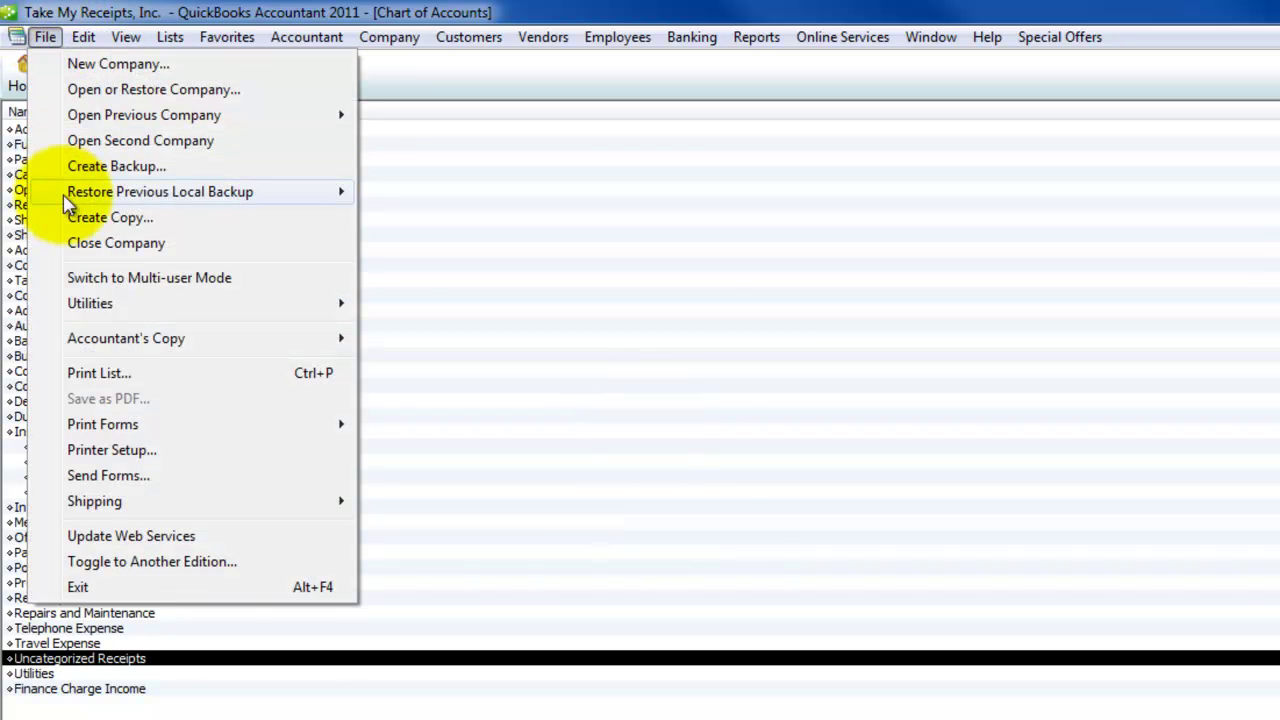
pyautogui.moveTo(150, 303)
pyautogui.moveTo(497, 313)
pyautogui.click(800, 330)
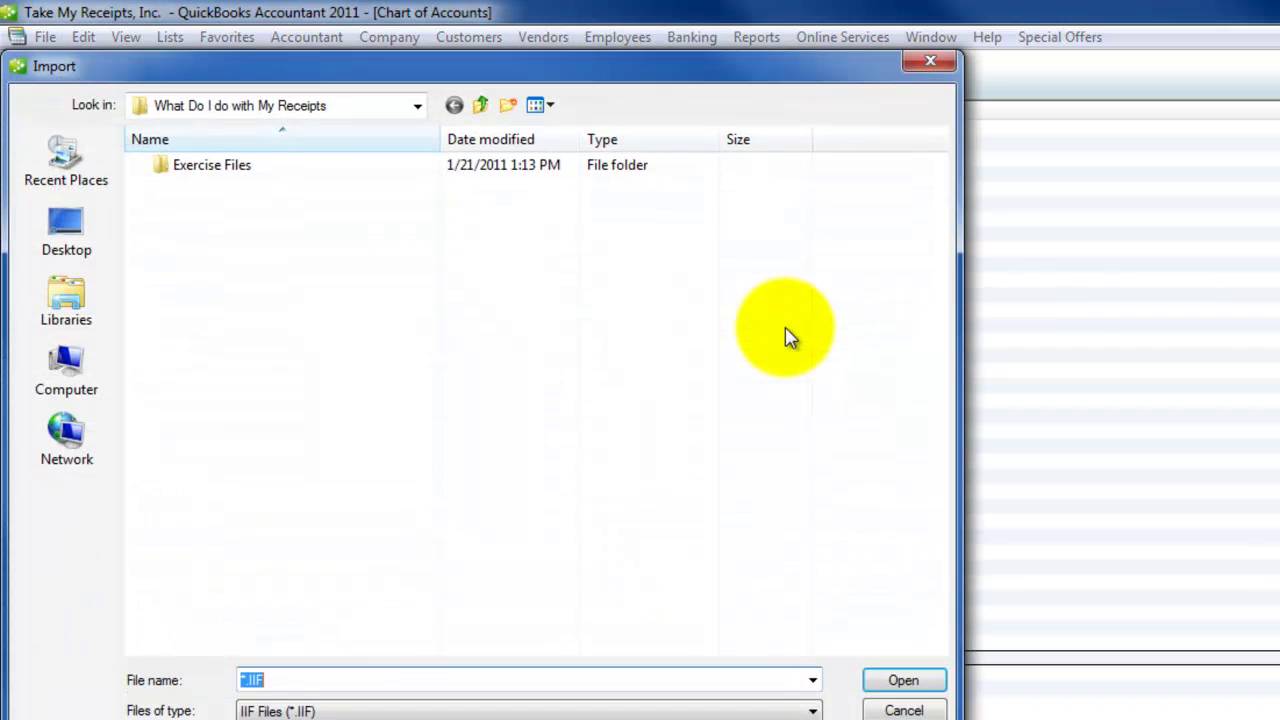
pyautogui.hotkey('ctrl', 'v')
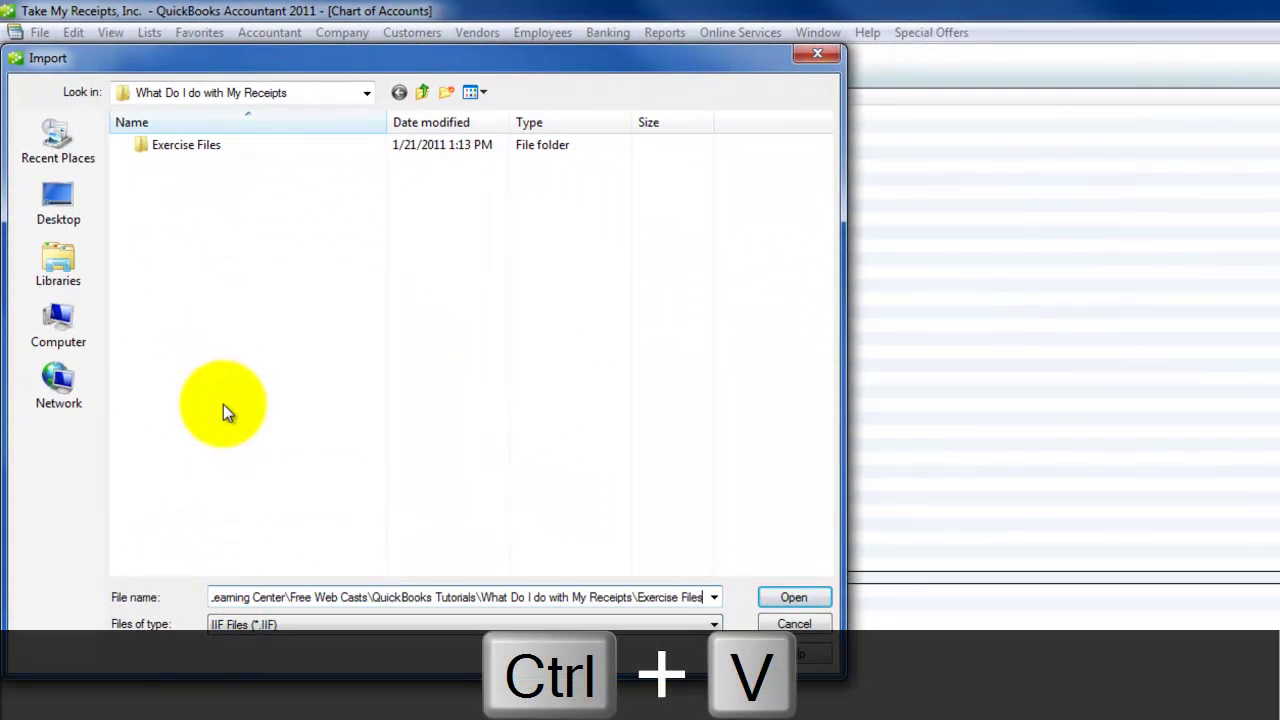
pyautogui.click(793, 597)
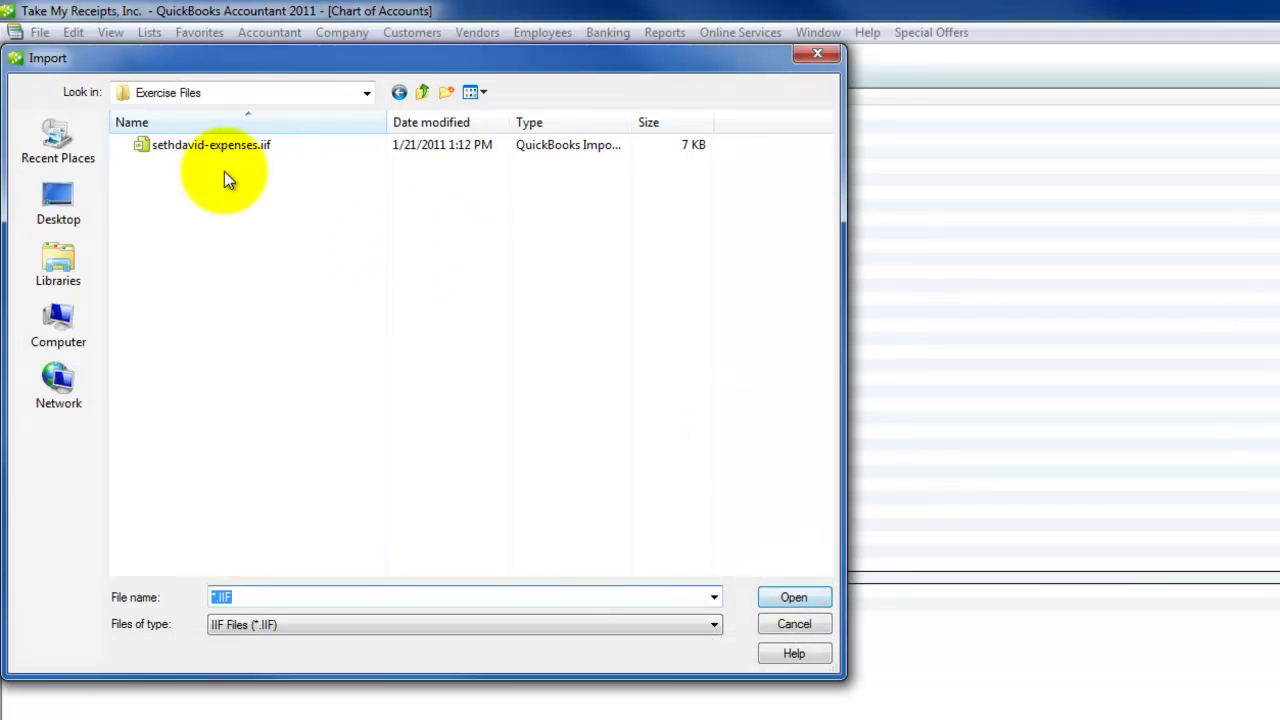
# Import the Shoeboxed expenses IIF file and dismiss the import message
pyautogui.click(205, 150)
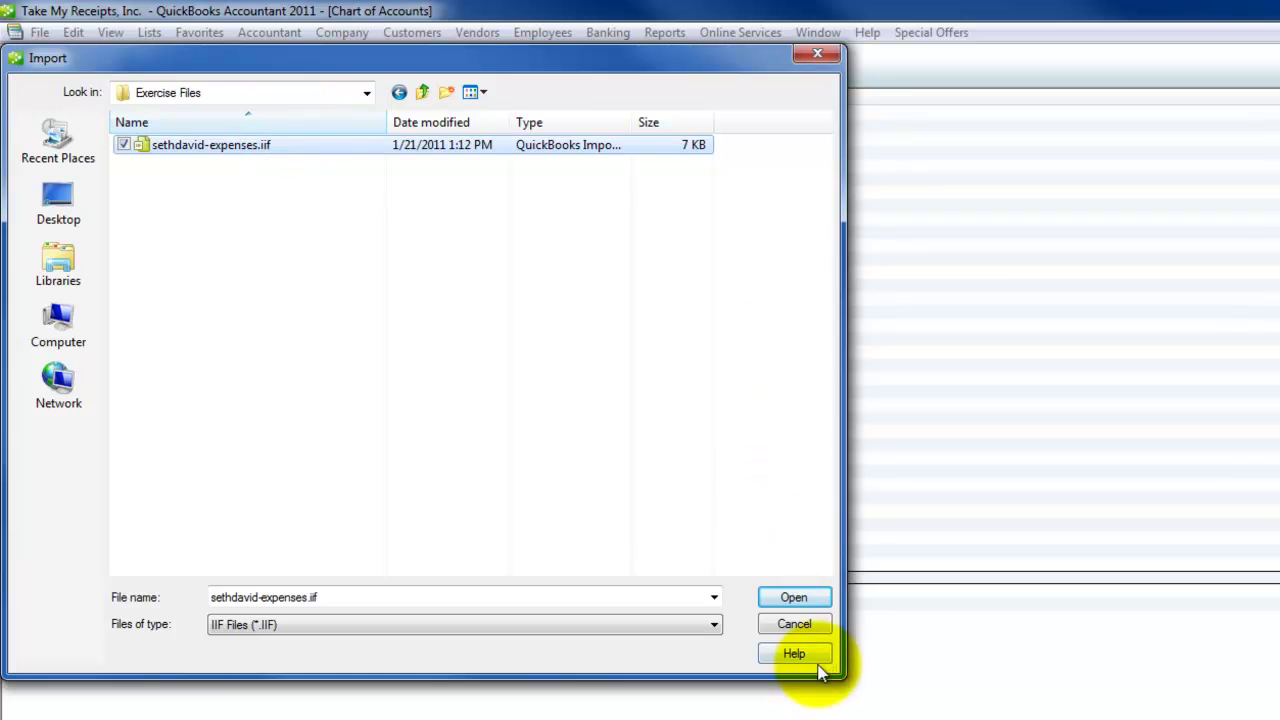
pyautogui.click(793, 597)
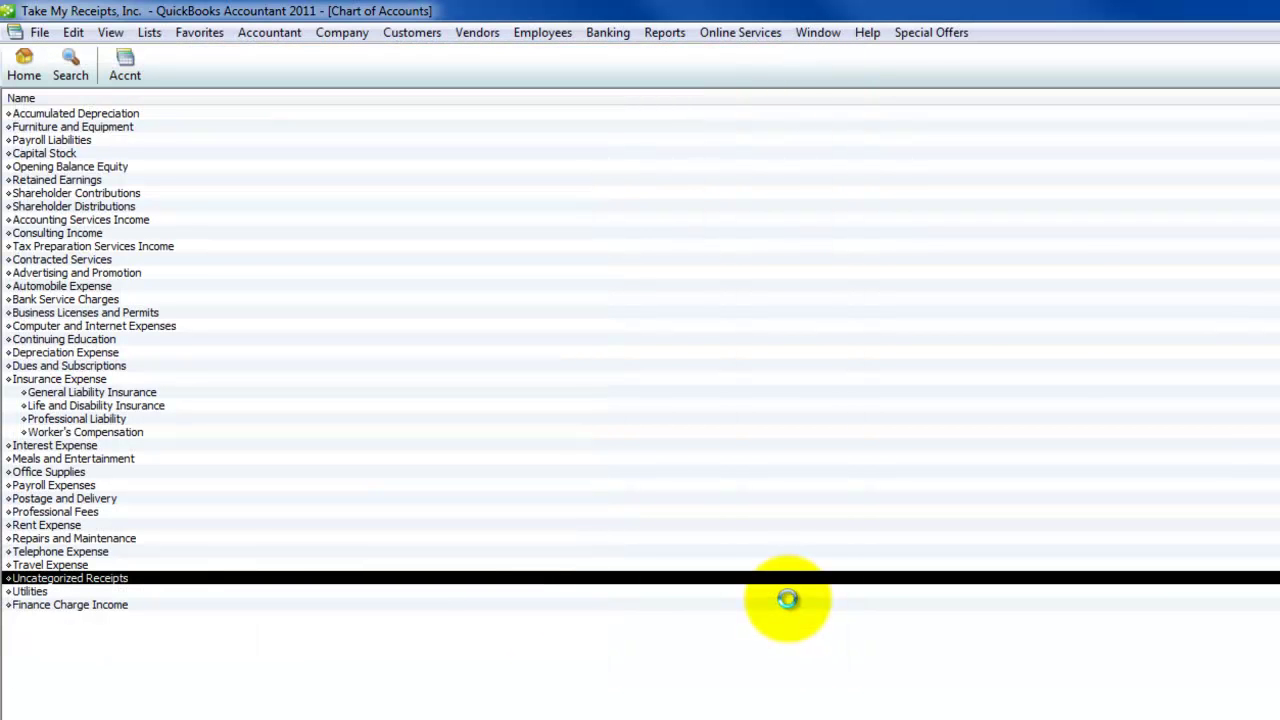
pyautogui.click(972, 342)
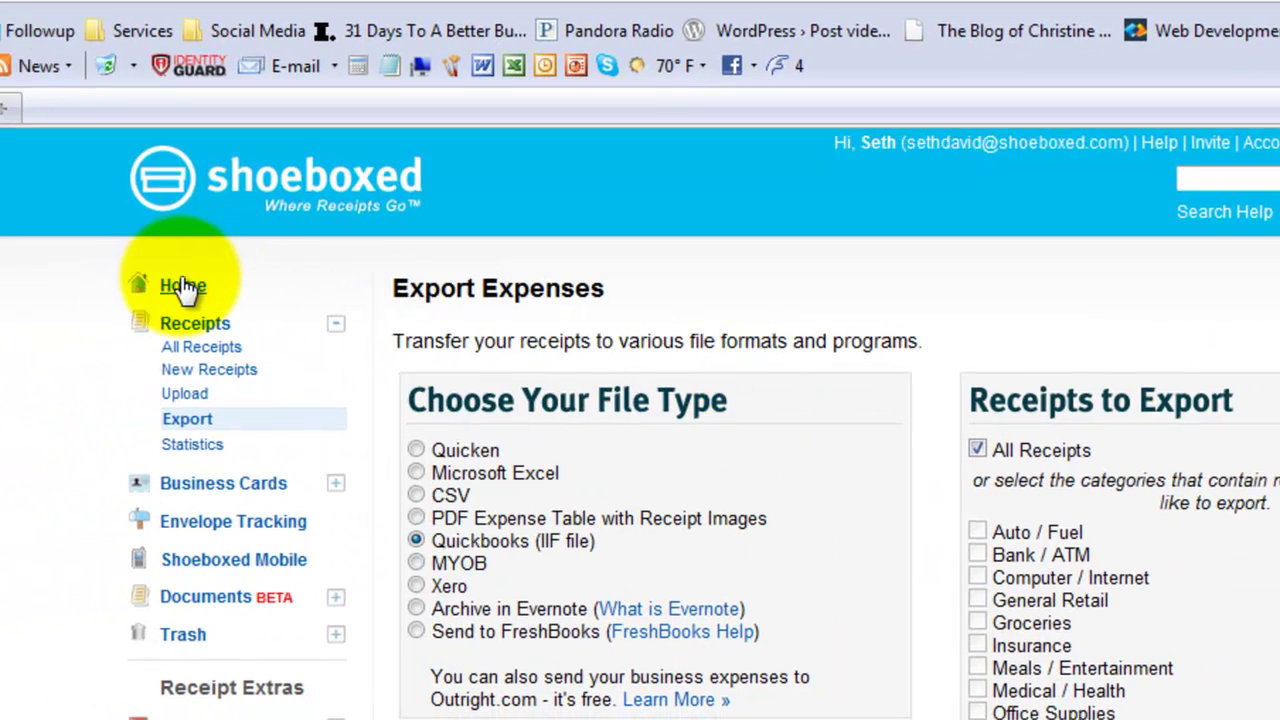
# Check the receipts total on the Shoeboxed home page against the QuickBooks chart of accounts, then select Uncategorized Receipts
pyautogui.click(182, 289)
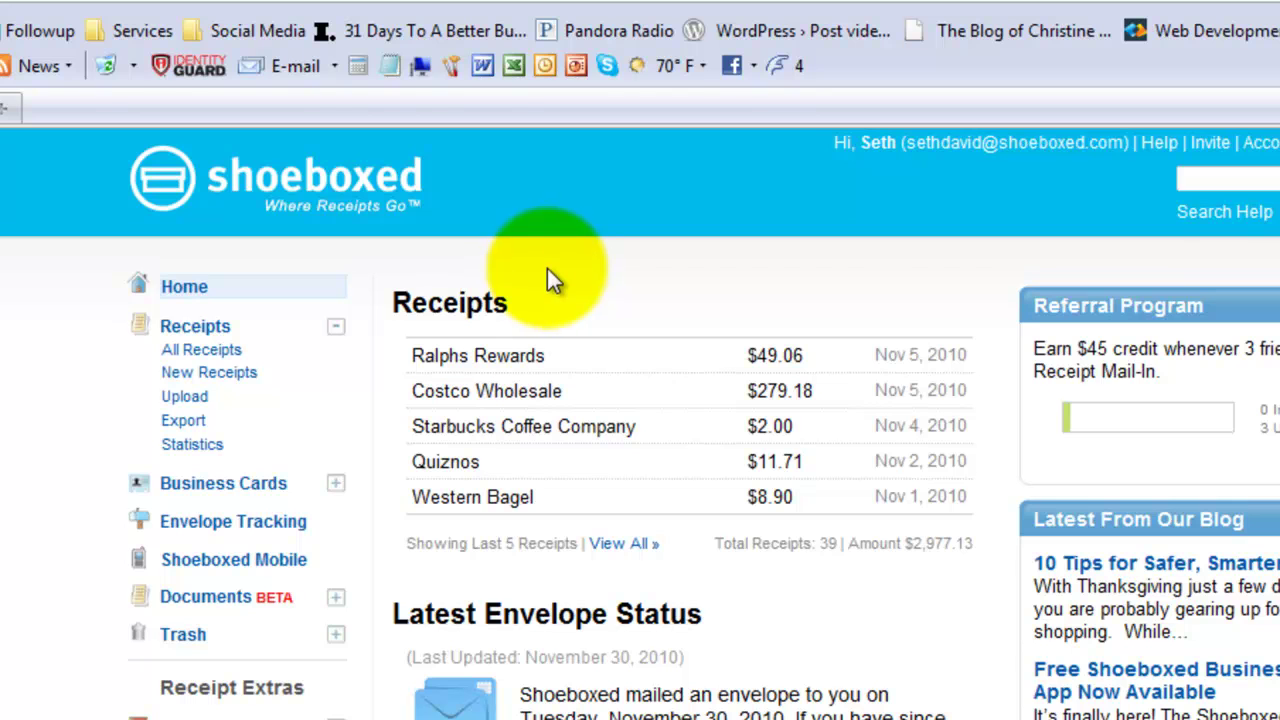
pyautogui.moveTo(905, 548); pyautogui.dragTo(928, 498)
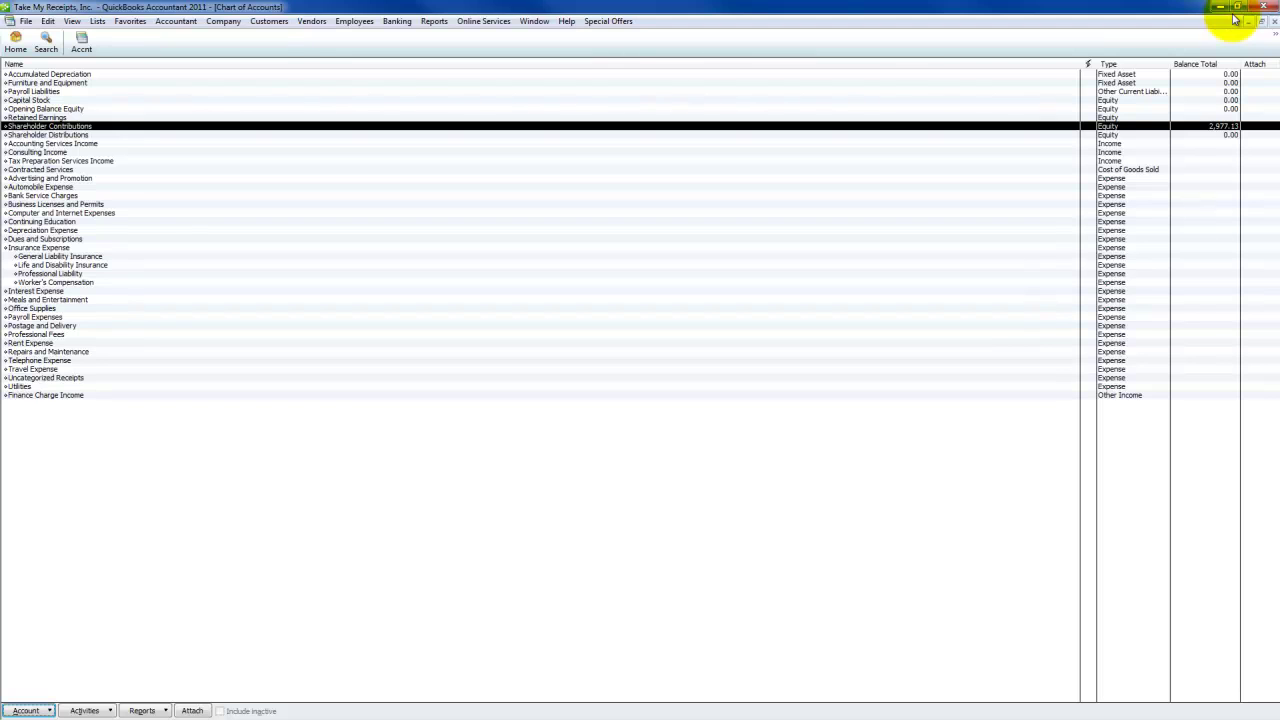
pyautogui.click(59, 379)
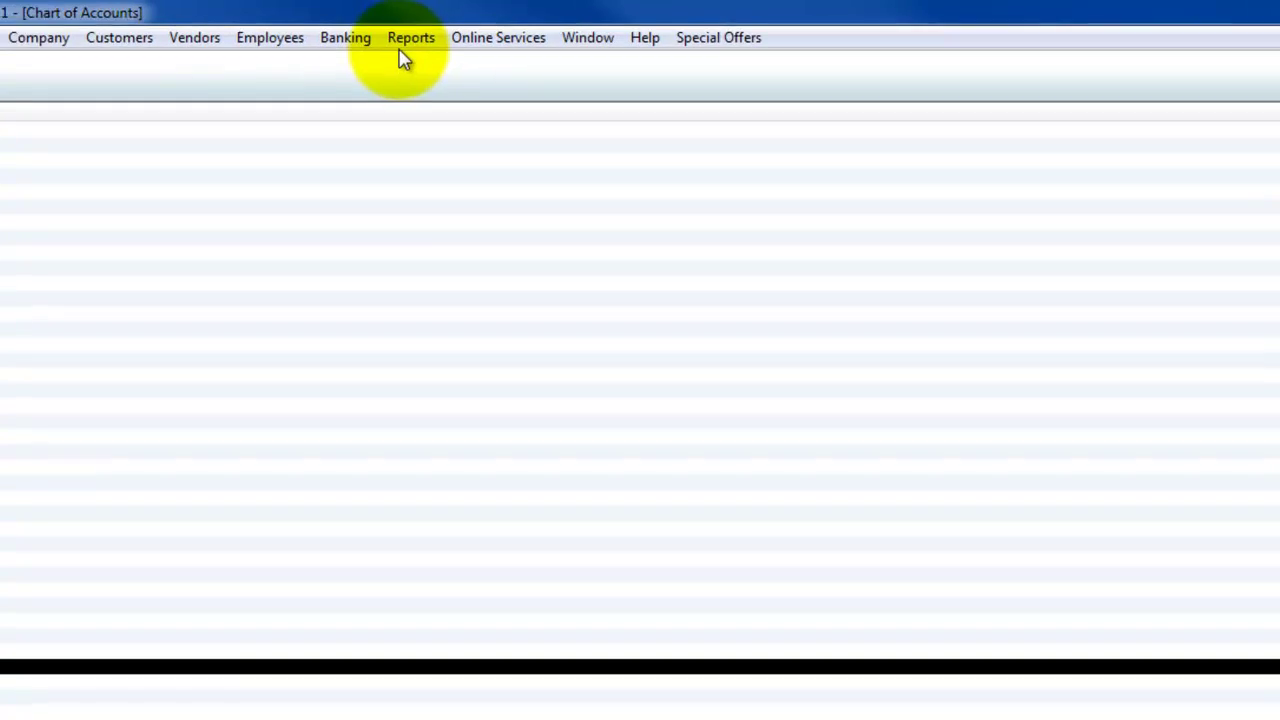
# Run the Profit & Loss Standard report for all dates and open the transaction detail behind the Uncategorized Receipts amount
pyautogui.click(433, 22)
pyautogui.moveTo(468, 220)
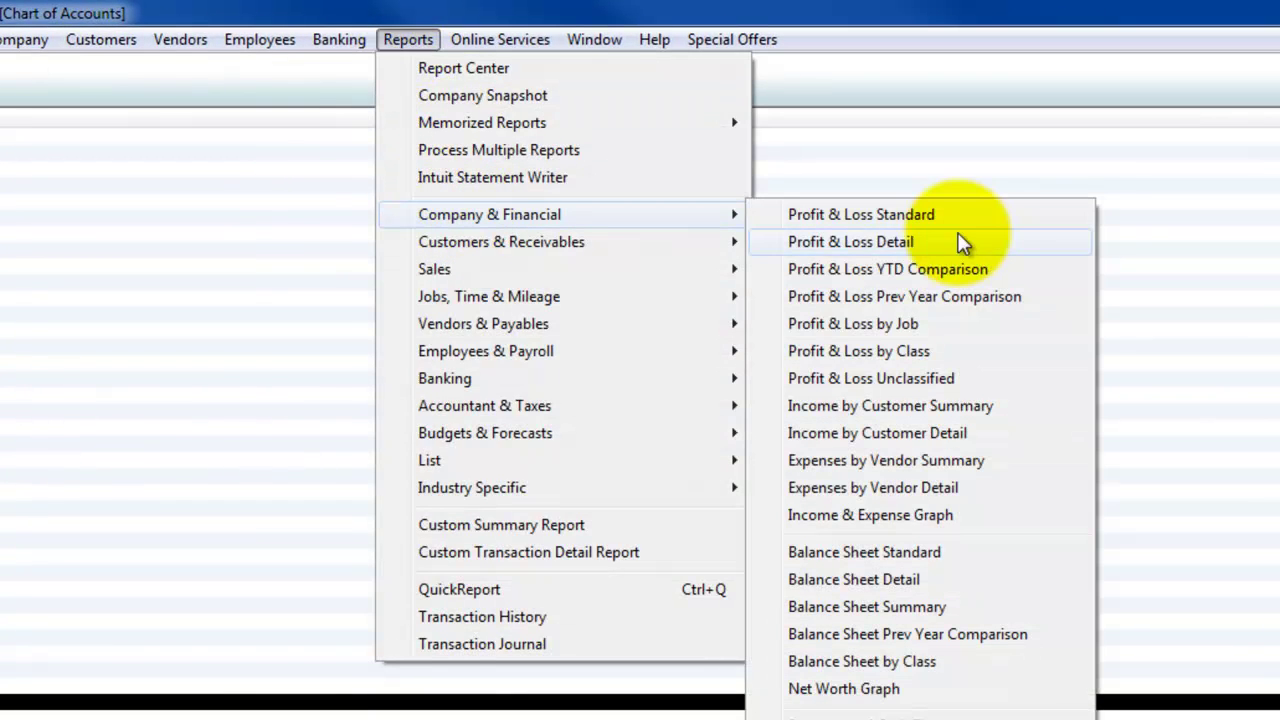
pyautogui.click(900, 213)
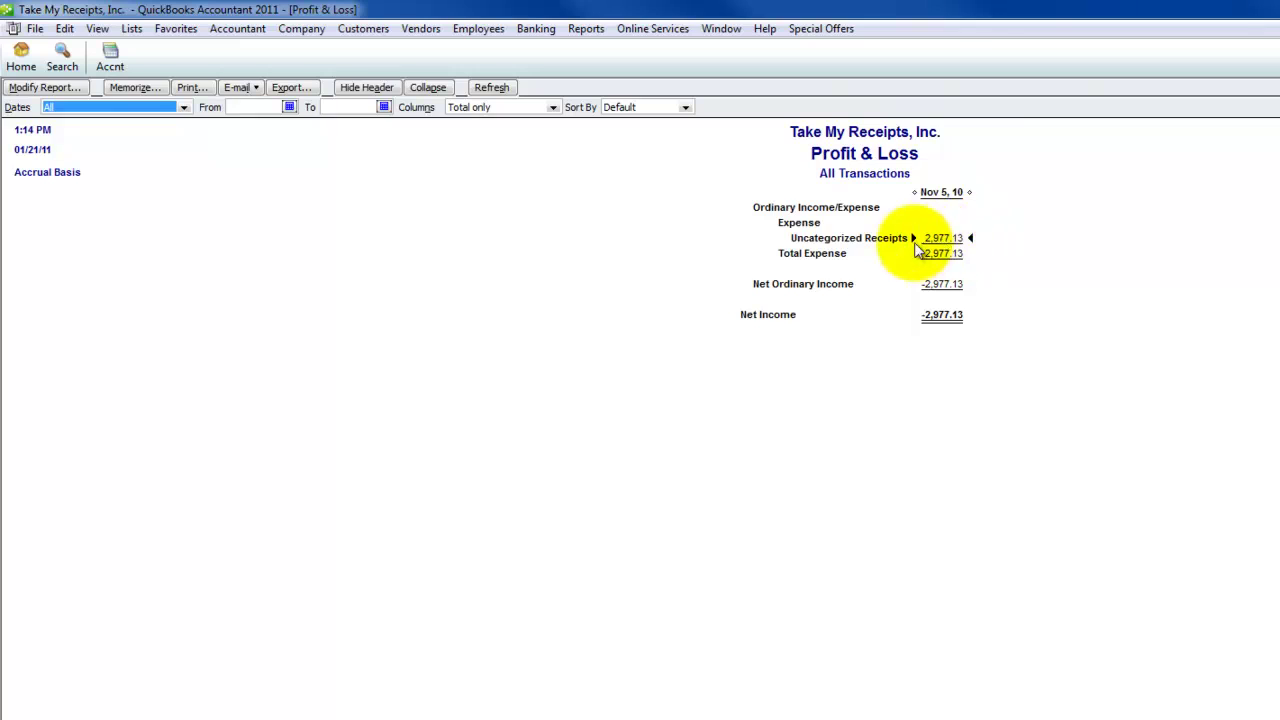
pyautogui.doubleClick(943, 238)
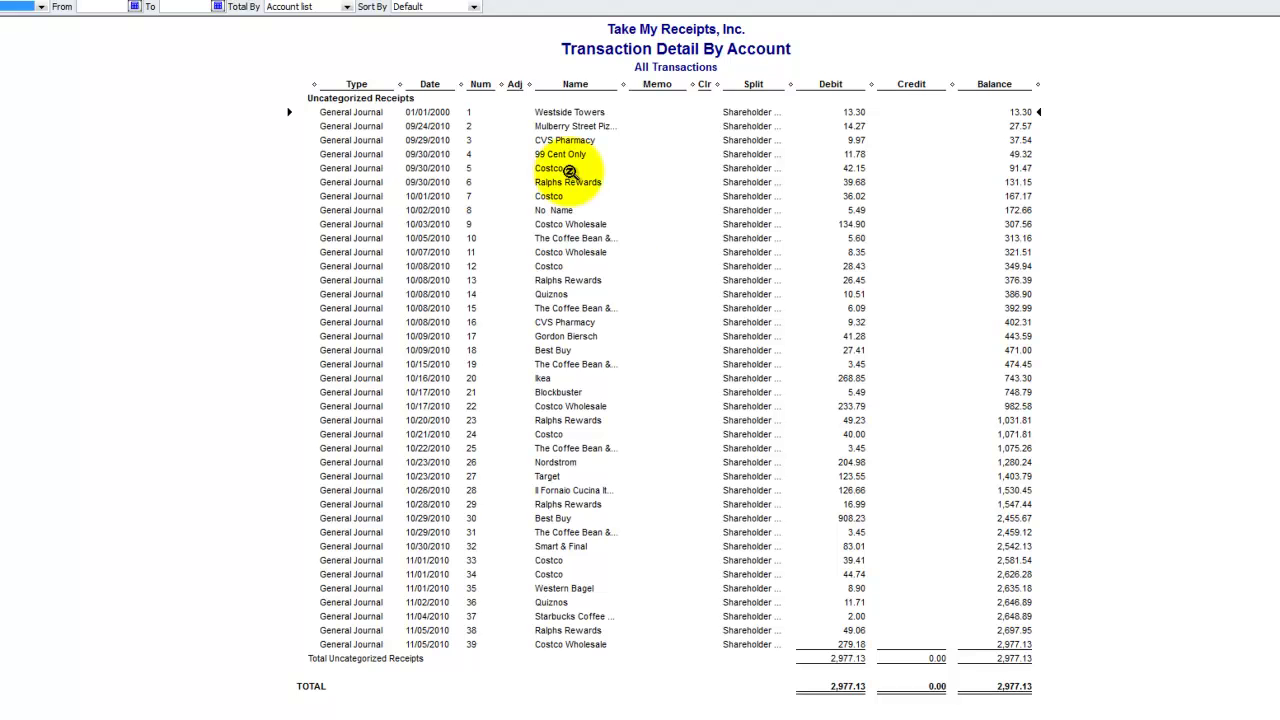
# Widen the Name and Split columns of the transaction detail report and hide the Memo, Clr and Adj columns
pyautogui.moveTo(622, 81); pyautogui.dragTo(680, 84)
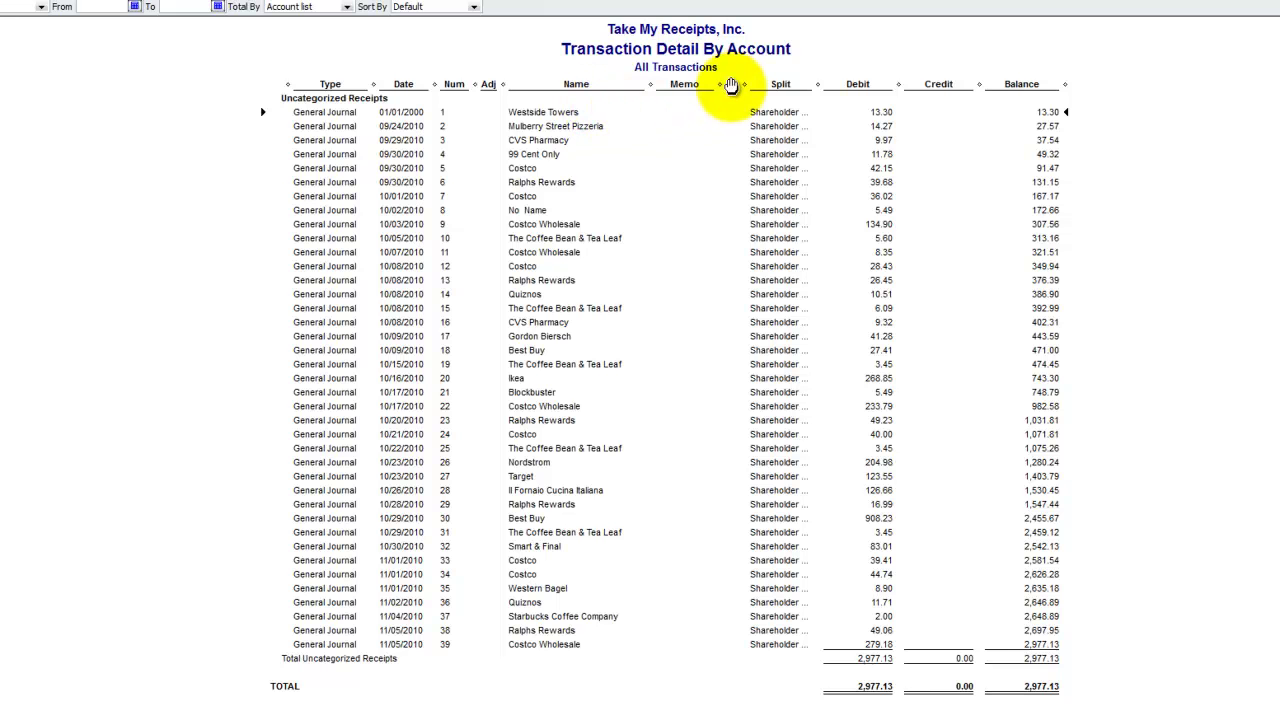
pyautogui.moveTo(743, 84); pyautogui.dragTo(610, 88)
pyautogui.moveTo(771, 84); pyautogui.dragTo(839, 84)
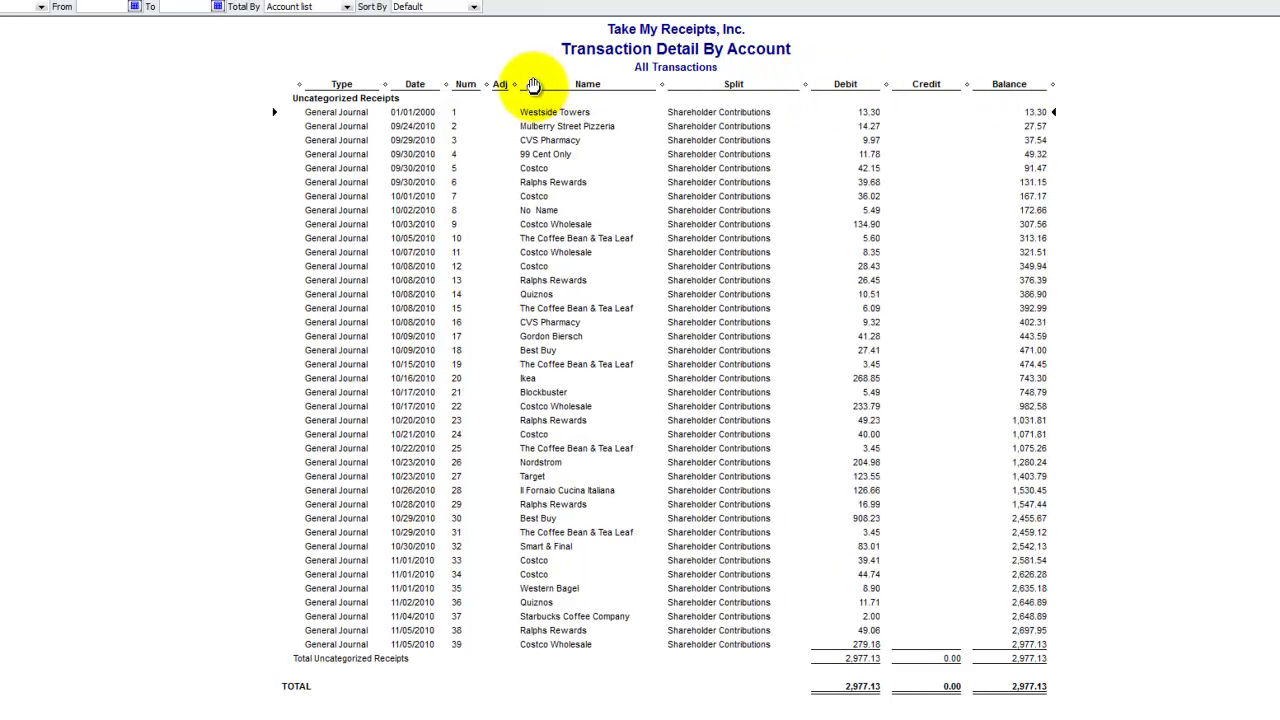
pyautogui.moveTo(514, 84); pyautogui.dragTo(488, 86)
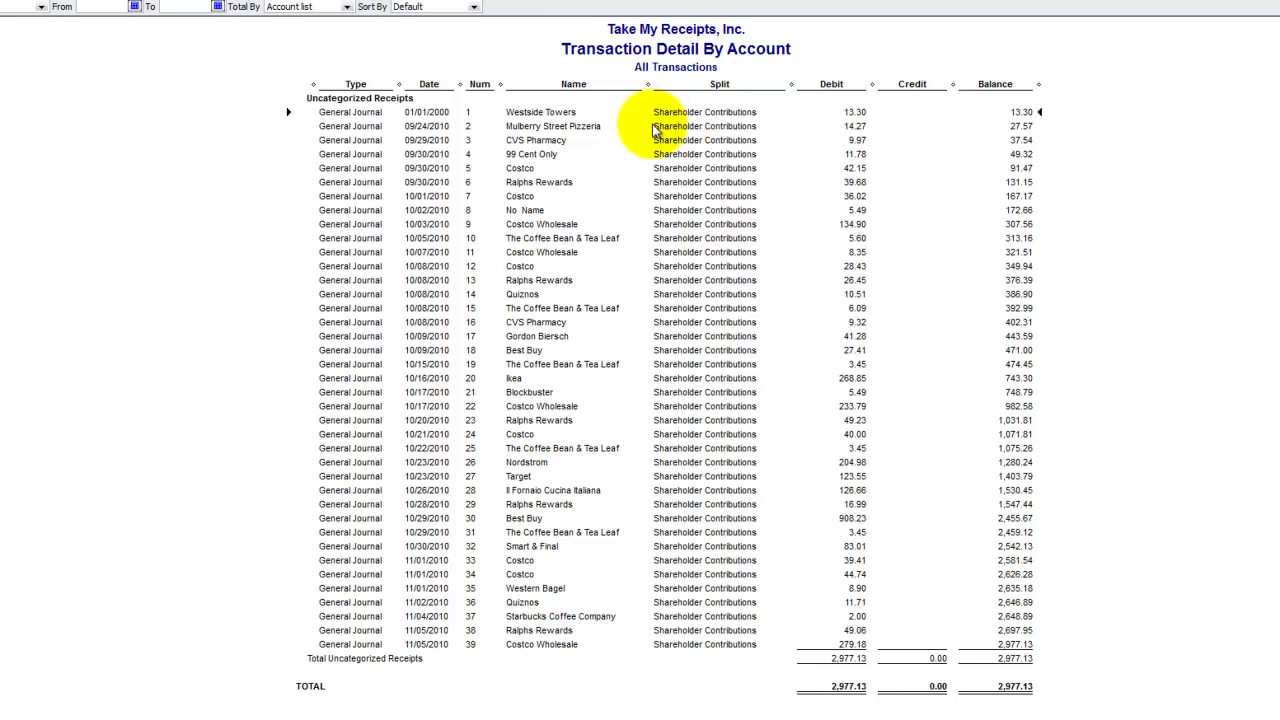
# Open the Westside Towers journal entry from the report, examine its list of names, and return to the transaction detail
pyautogui.click(700, 128)
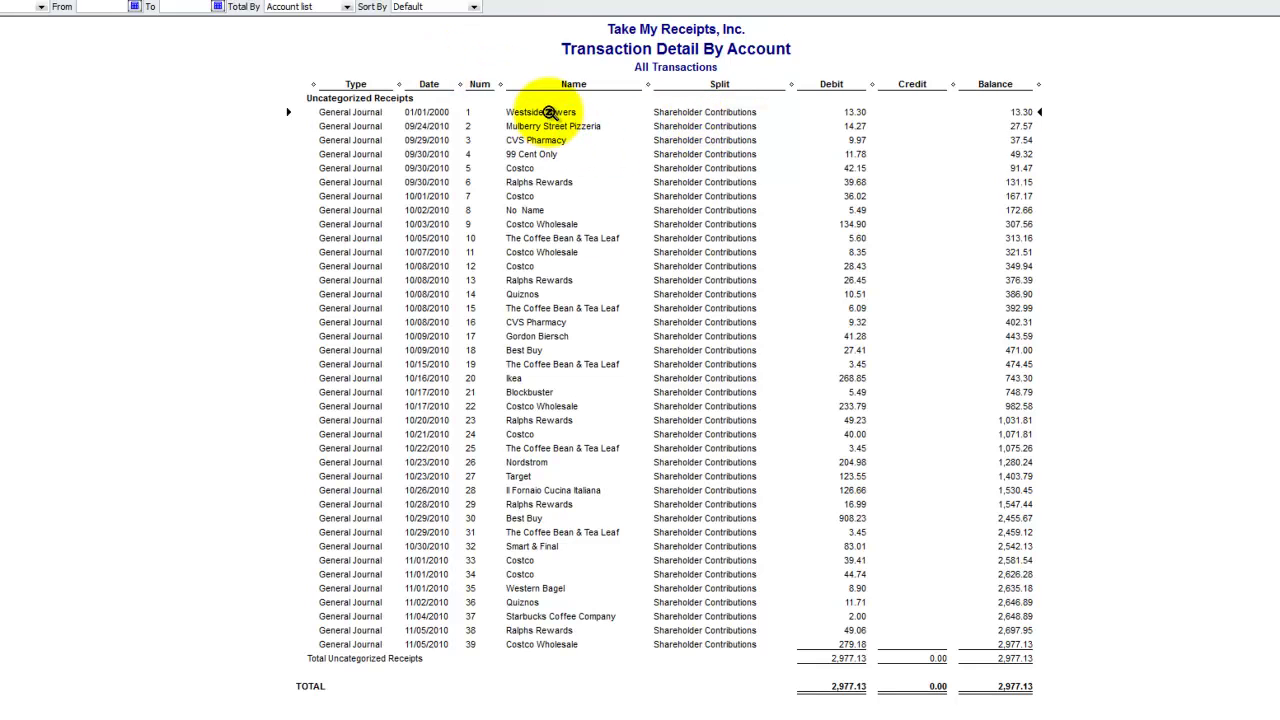
pyautogui.doubleClick(345, 114)
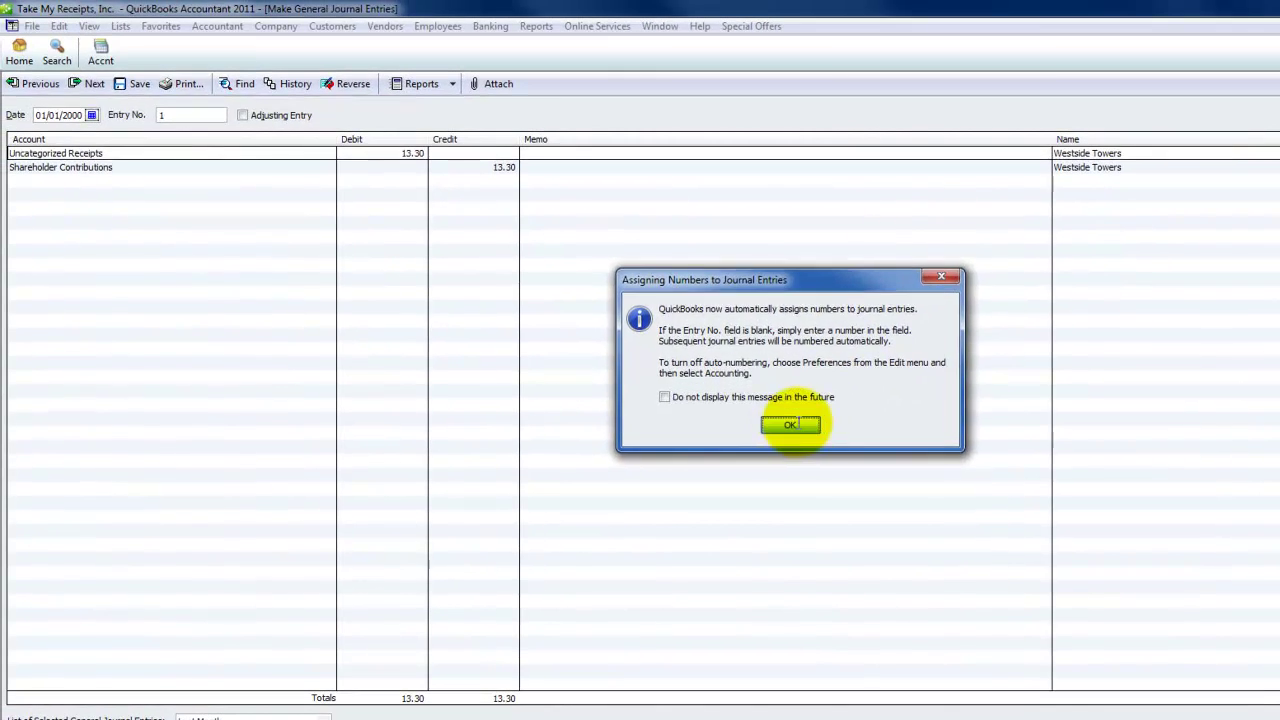
pyautogui.click(752, 395)
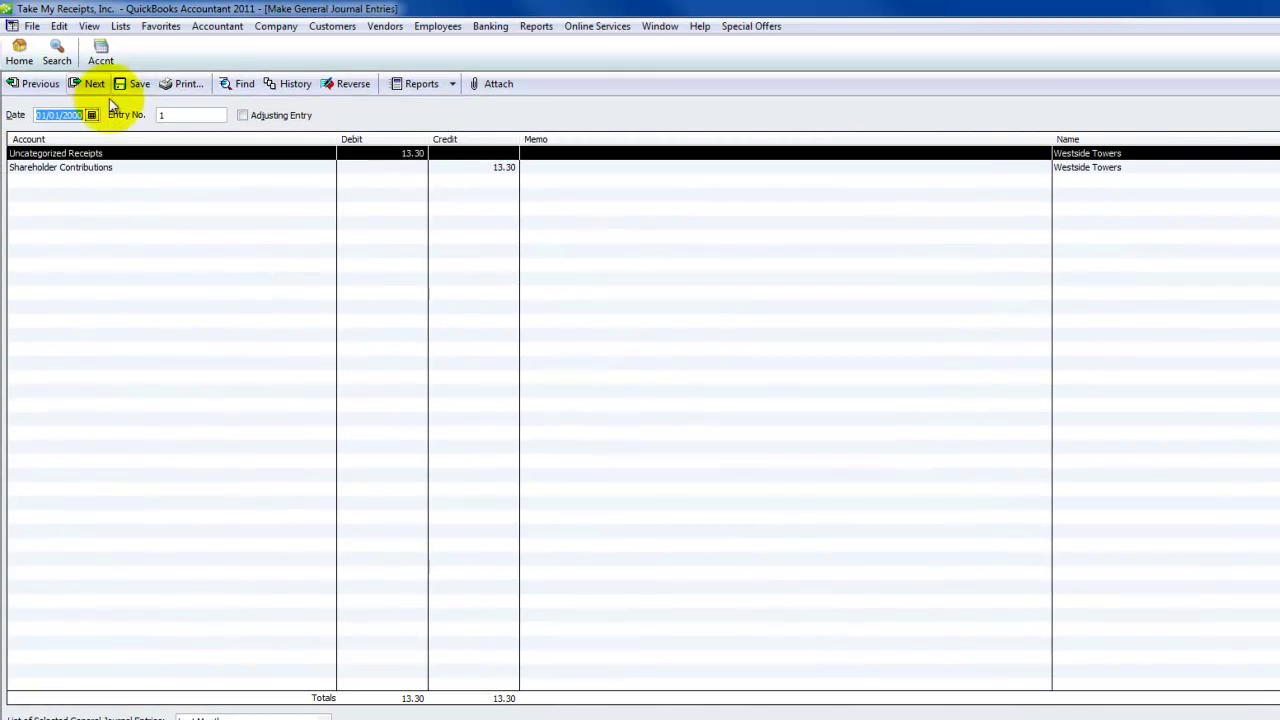
pyautogui.click(1048, 124)
pyautogui.hotkey('alt', 'Down')
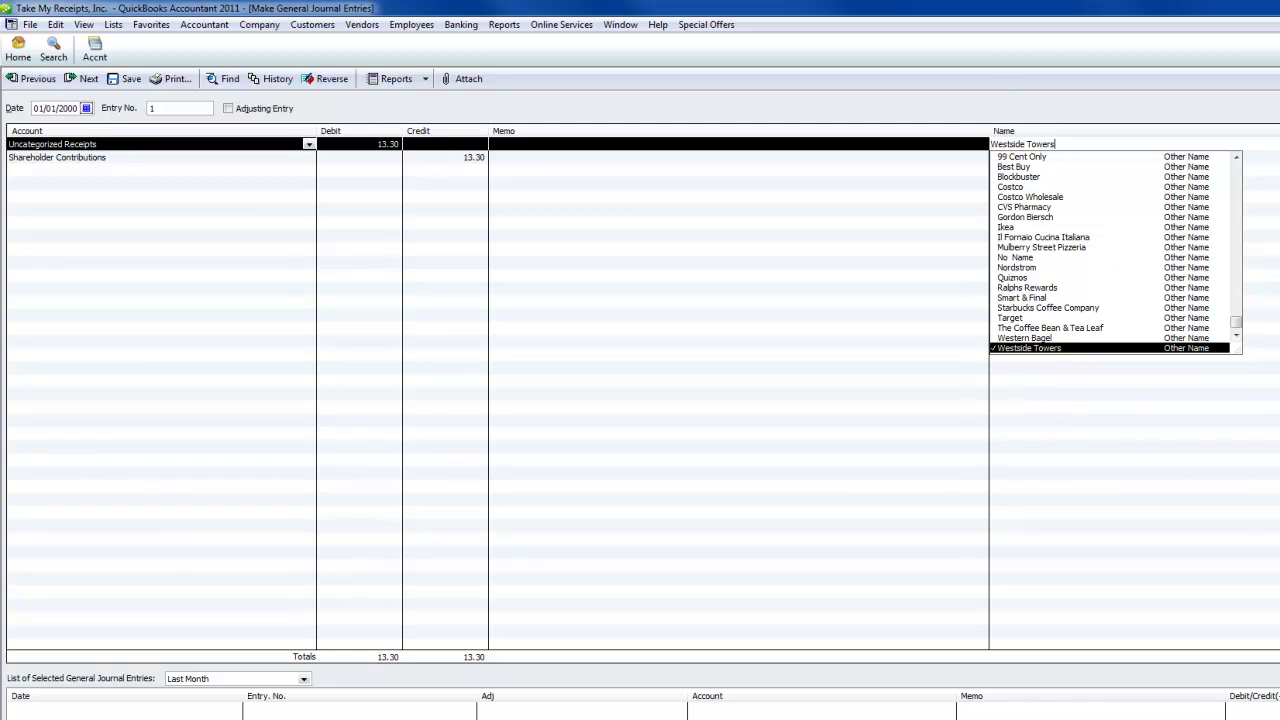
pyautogui.press('Tab')
pyautogui.click(1094, 143)
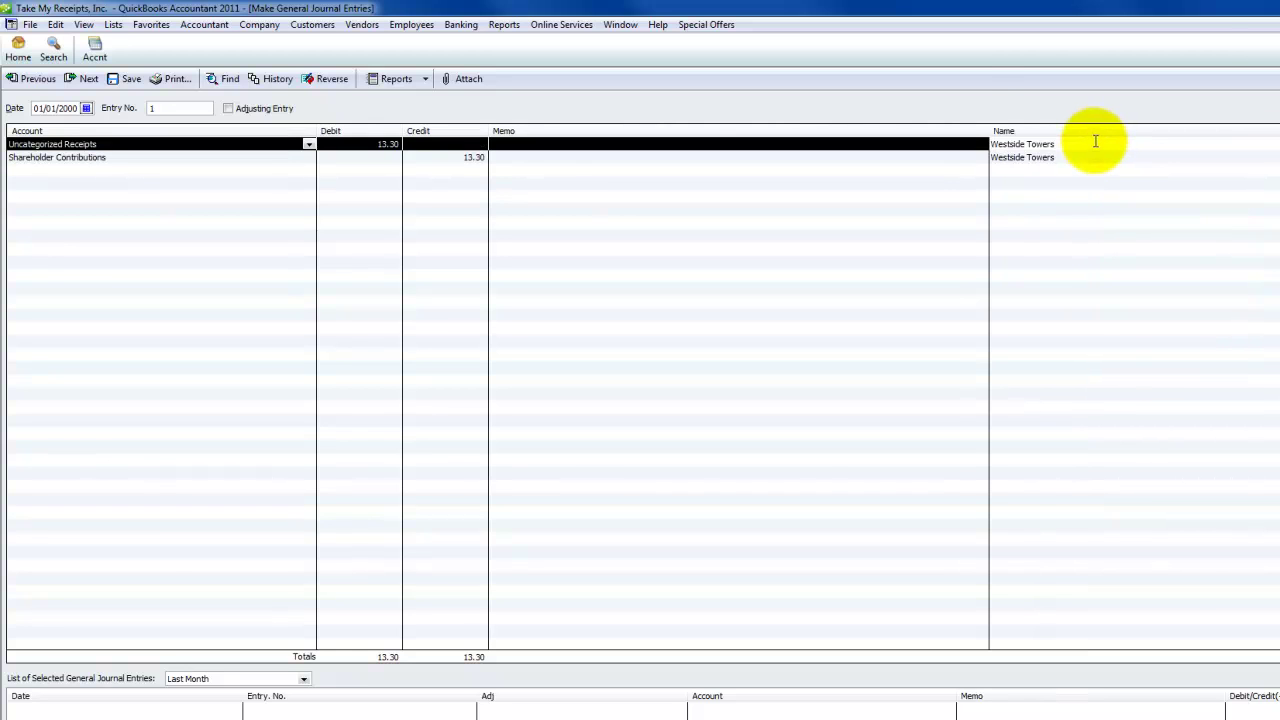
pyautogui.press('Return')
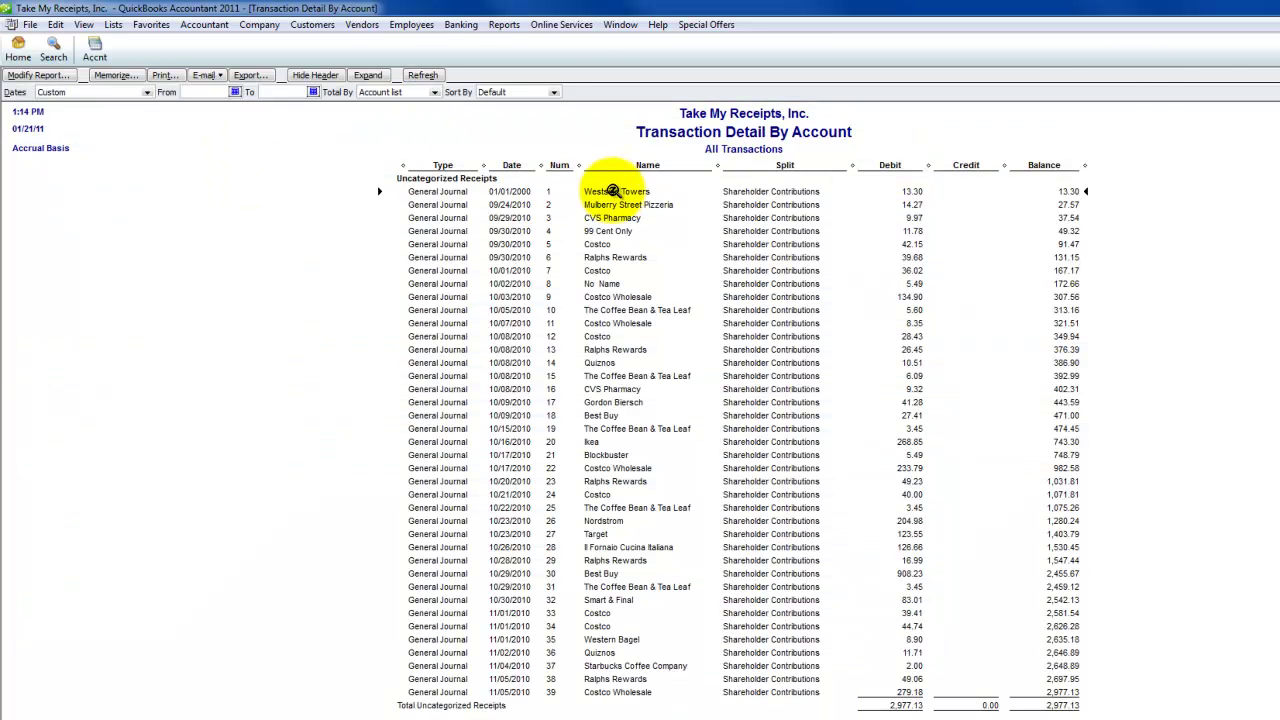
# Sort the transaction detail report by Name and open the first Costco journal entry, dated 09/30/2010, for editing its debit account
pyautogui.click(551, 91)
pyautogui.click(493, 145)
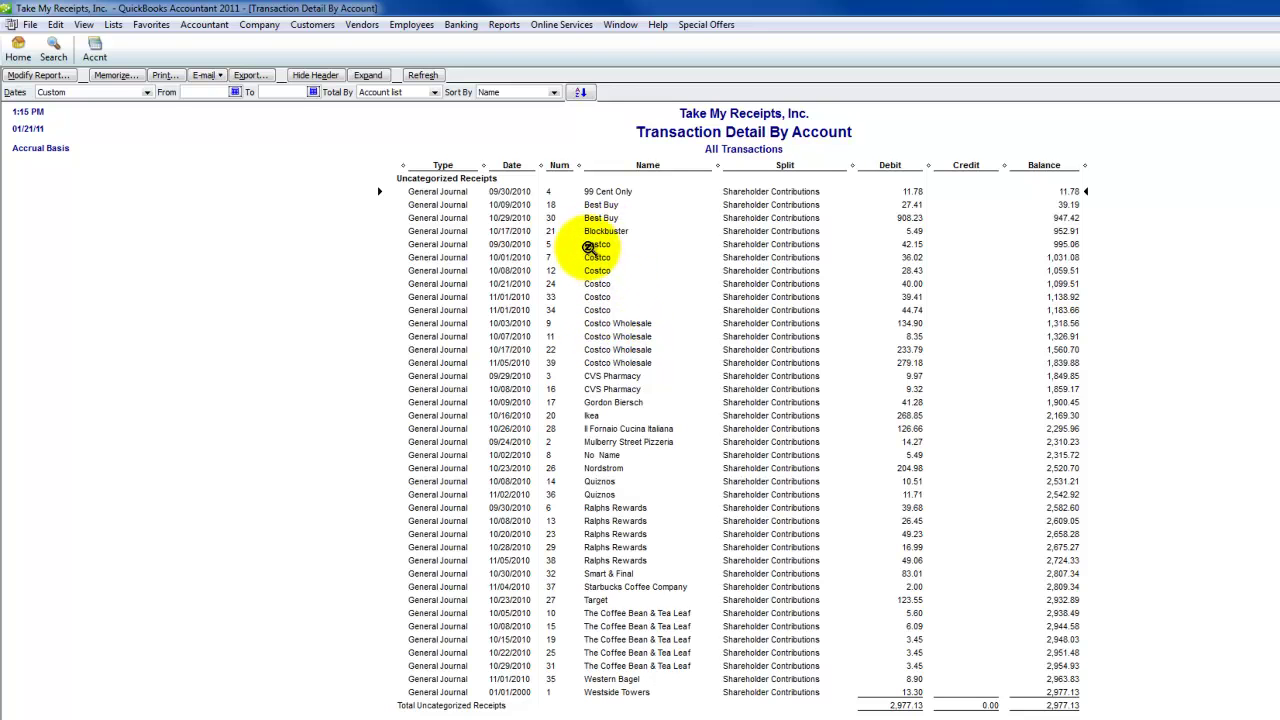
pyautogui.click(594, 244)
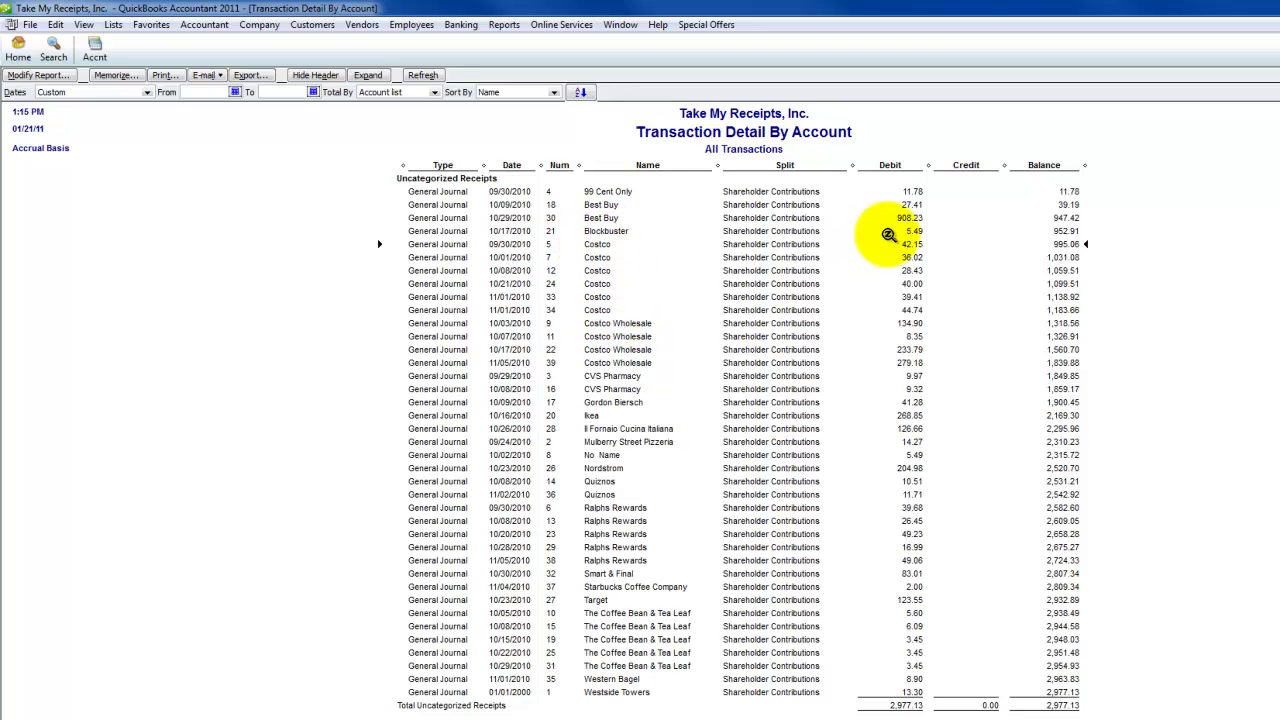
pyautogui.doubleClick(597, 243)
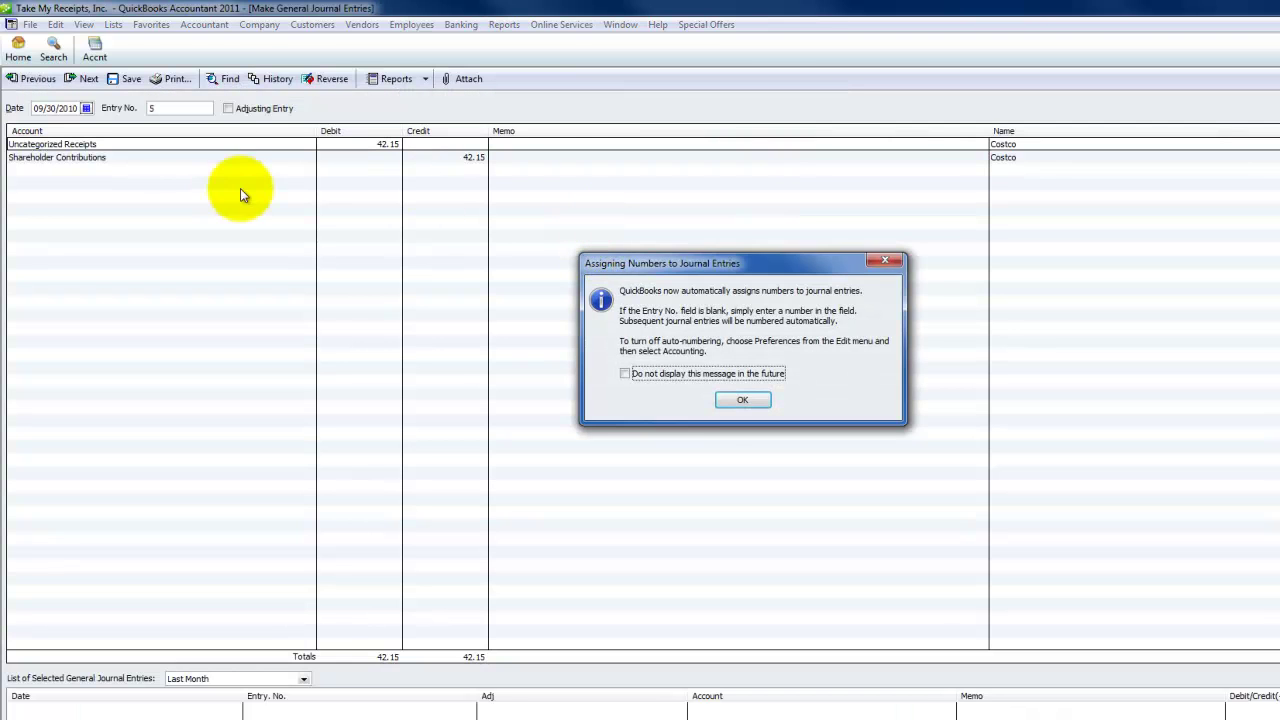
pyautogui.click(740, 402)
pyautogui.click(14, 143)
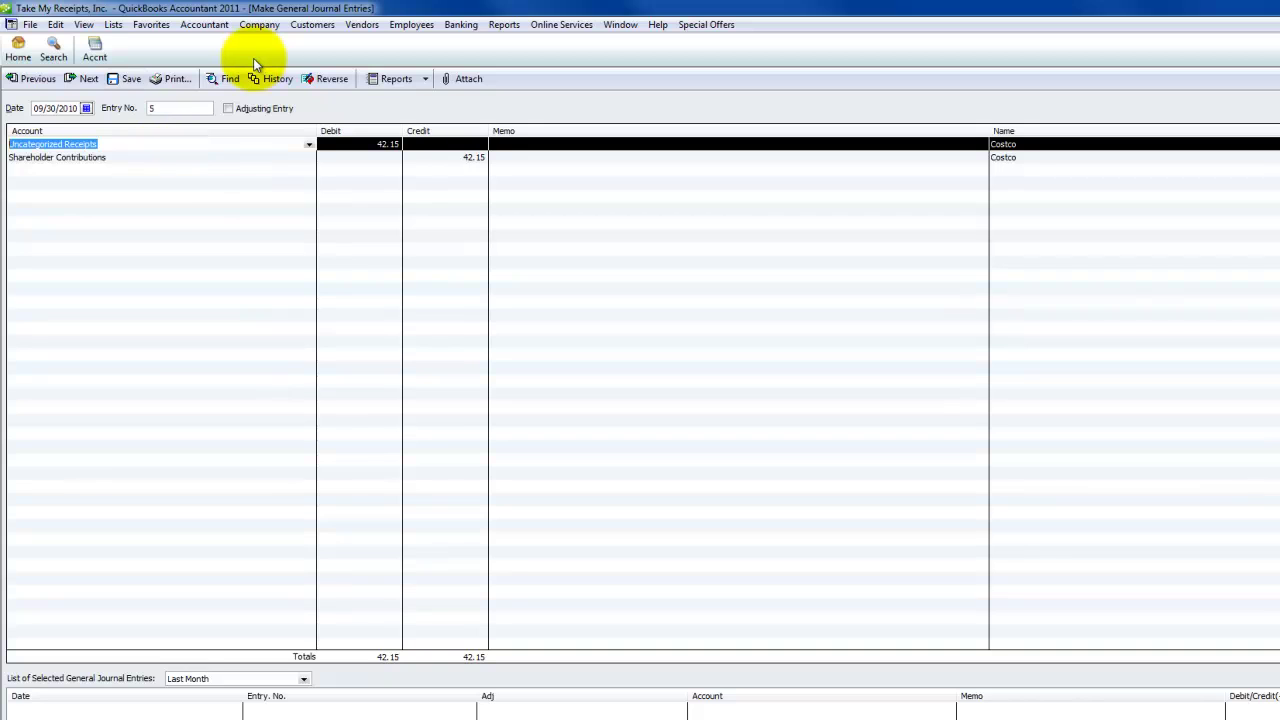
# Replace Uncategorized Receipts with Fuel as the debit account of the Costco entry and start setting up that account
pyautogui.write('f')
pyautogui.press('BackSpace')
pyautogui.write('u')
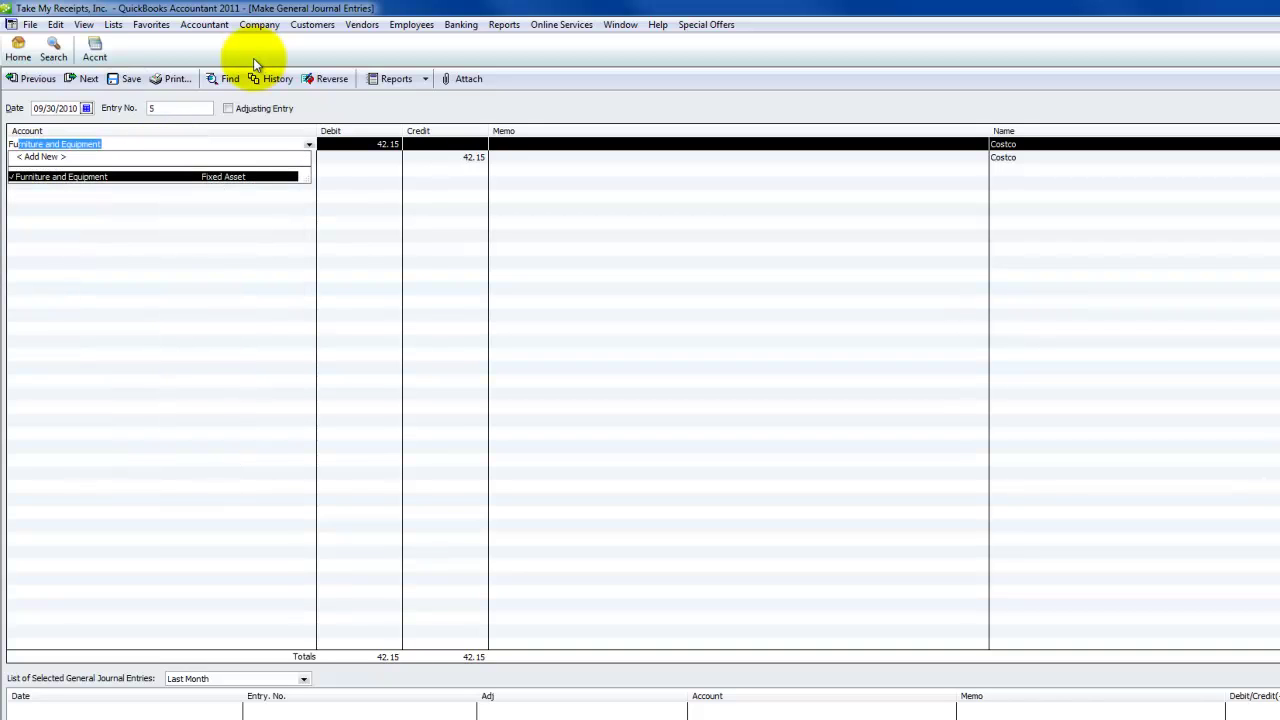
pyautogui.press('BackSpace')
pyautogui.press('BackSpace')
pyautogui.press('BackSpace')
pyautogui.write('Fu')
pyautogui.press('BackSpace')
pyautogui.press('BackSpace')
pyautogui.press('BackSpace')
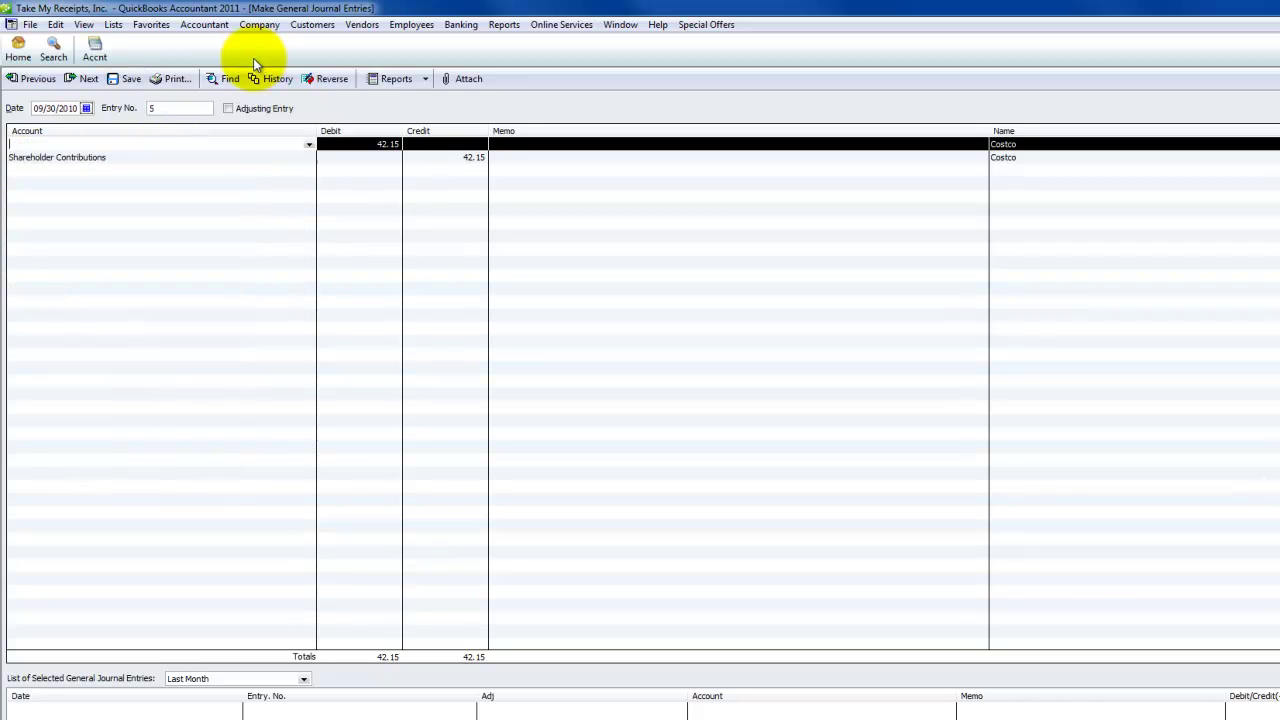
pyautogui.write('F')
pyautogui.press('BackSpace')
pyautogui.press('BackSpace')
pyautogui.write('Fuel')
pyautogui.press('Tab')
pyautogui.press('Escape')
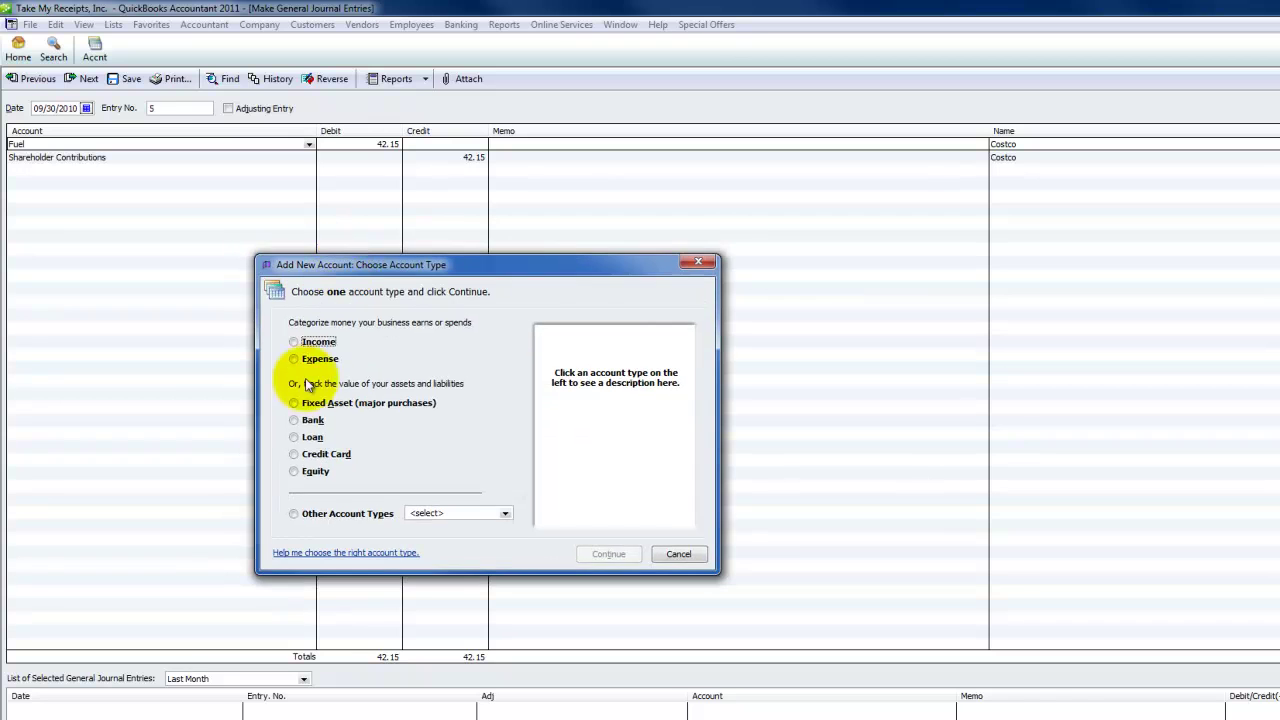
# Create Fuel as a new Expense account
pyautogui.click(322, 358)
pyautogui.click(606, 553)
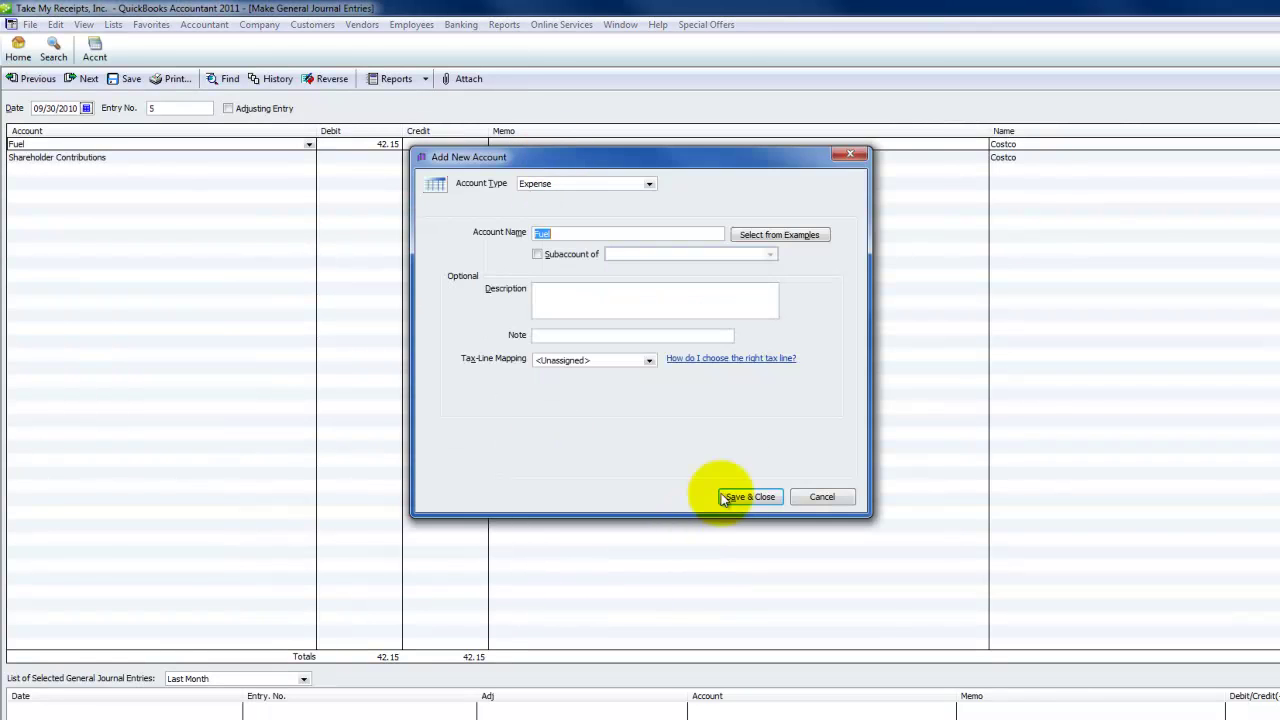
pyautogui.click(745, 494)
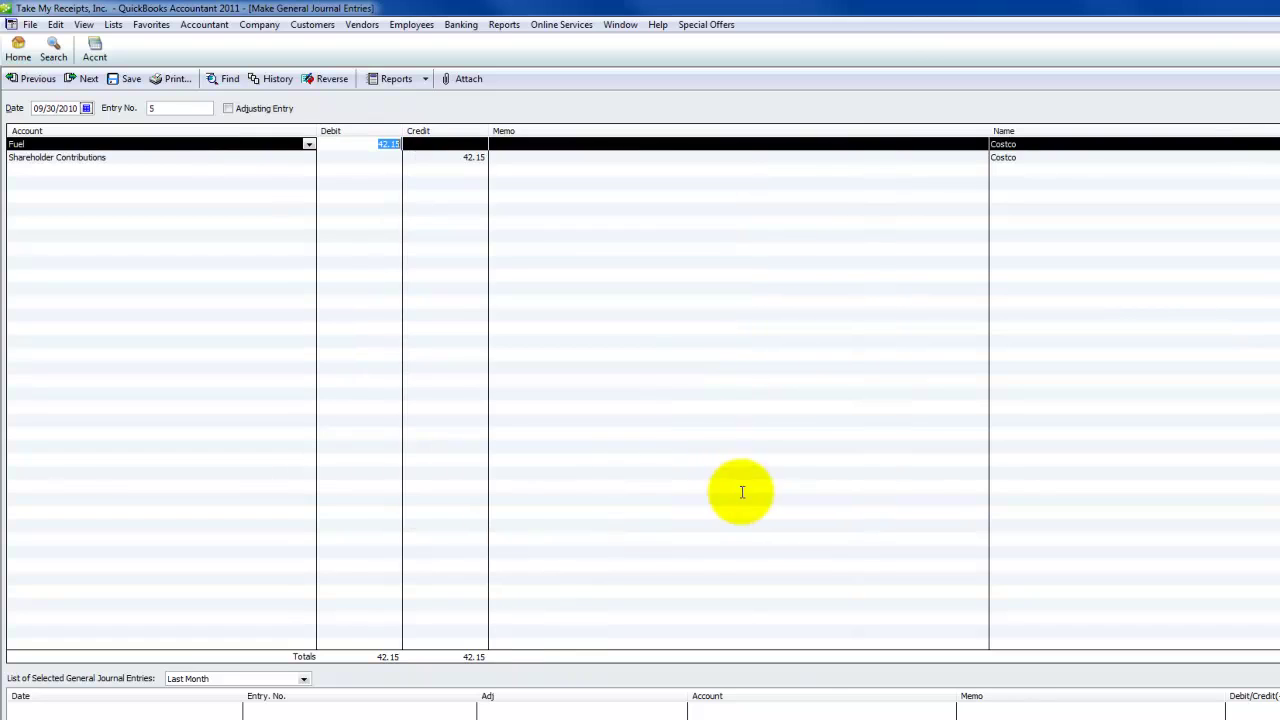
# Record the changed Costco journal entry, accept the past-transaction change, and refresh the transaction detail report
pyautogui.click(175, 143)
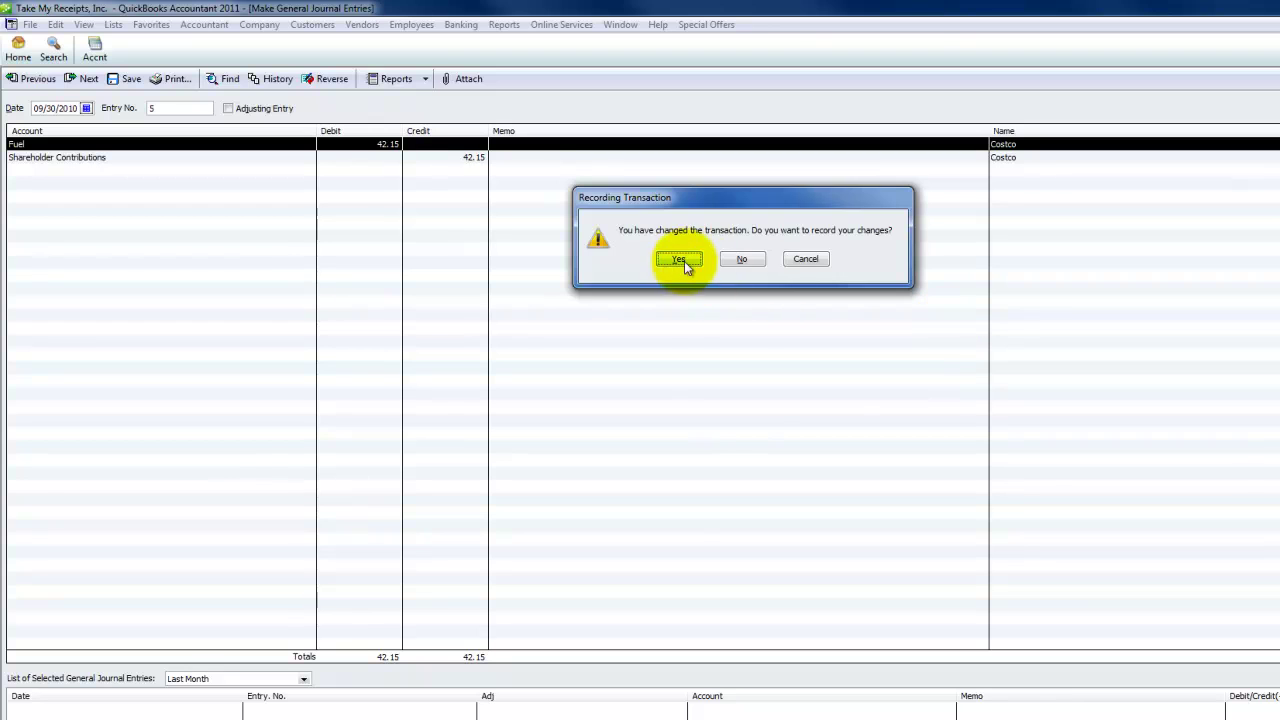
pyautogui.click(677, 258)
pyautogui.click(710, 331)
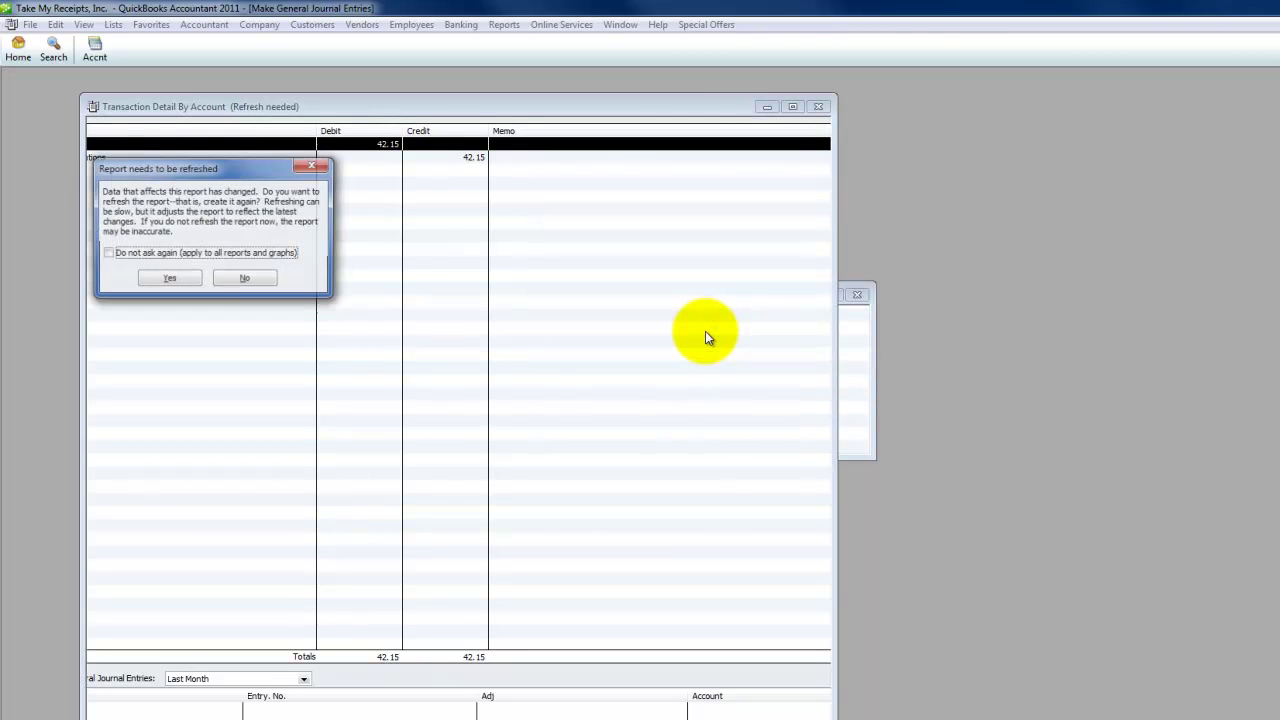
pyautogui.click(170, 278)
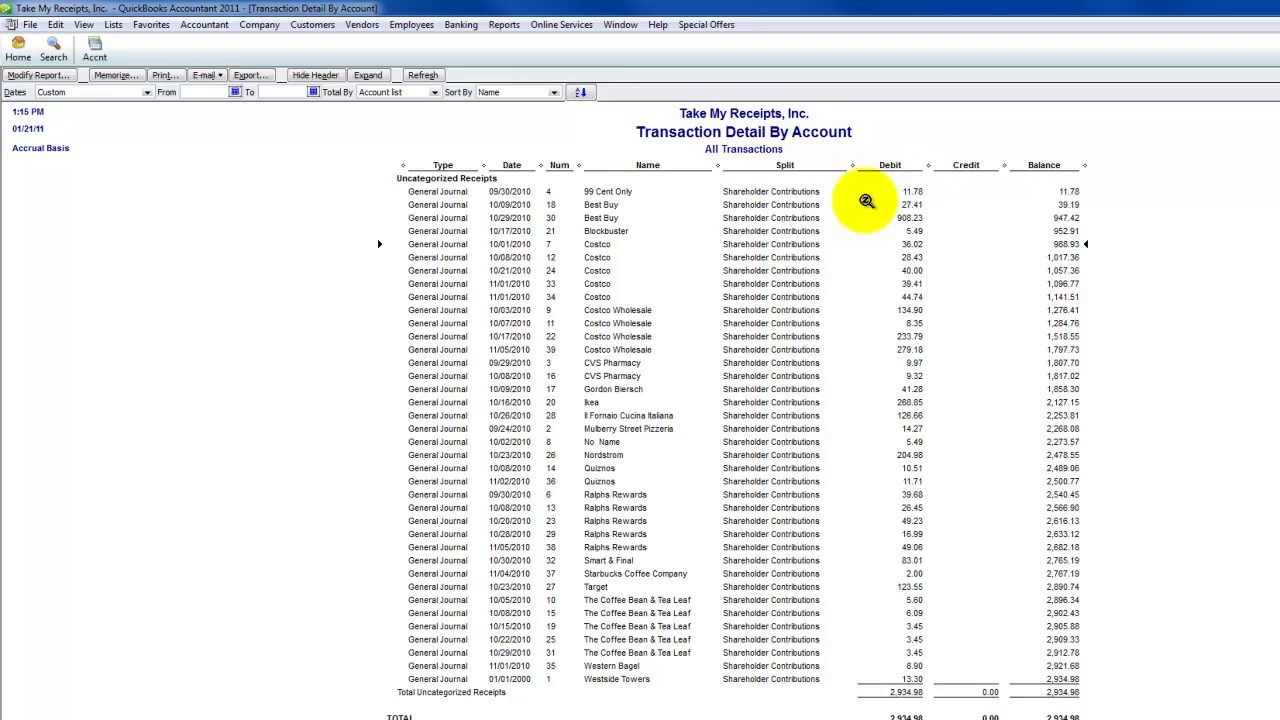
# Reassign the 10/09/2010 Best Buy entry's debit line to Computer and Internet Expenses, then record it and refresh the report
pyautogui.doubleClick(600, 204)
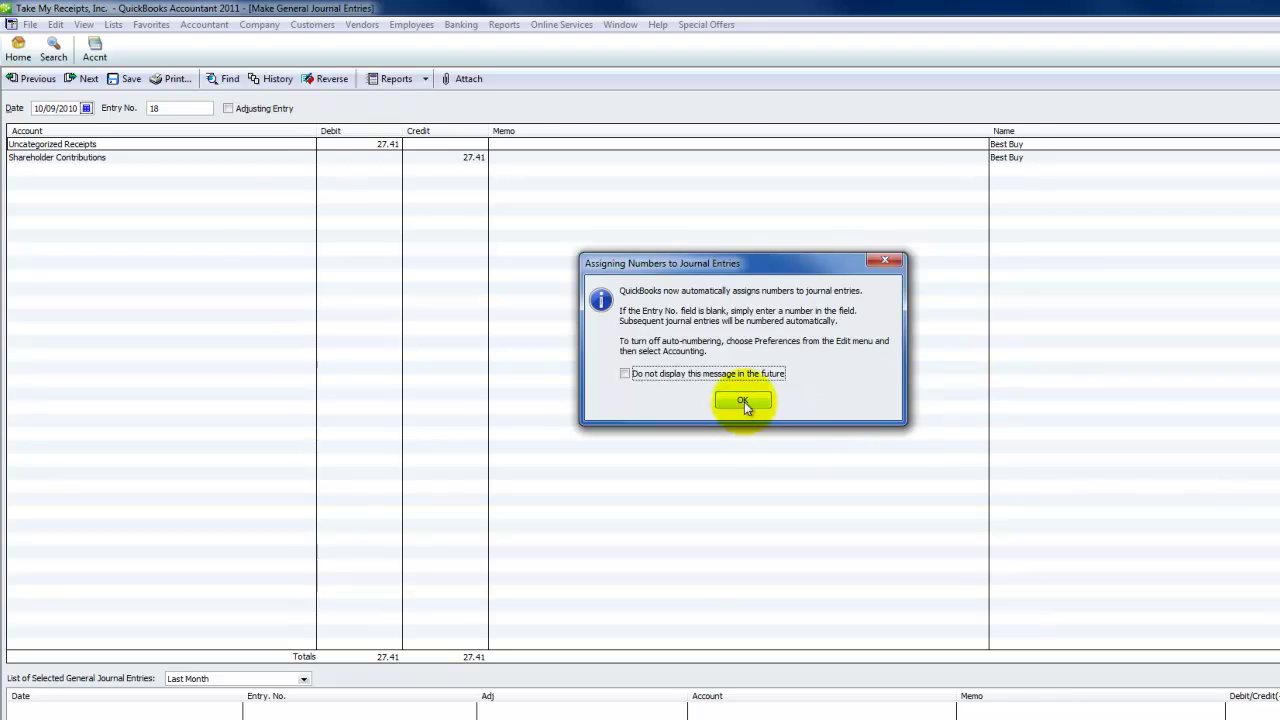
pyautogui.click(742, 399)
pyautogui.click(122, 146)
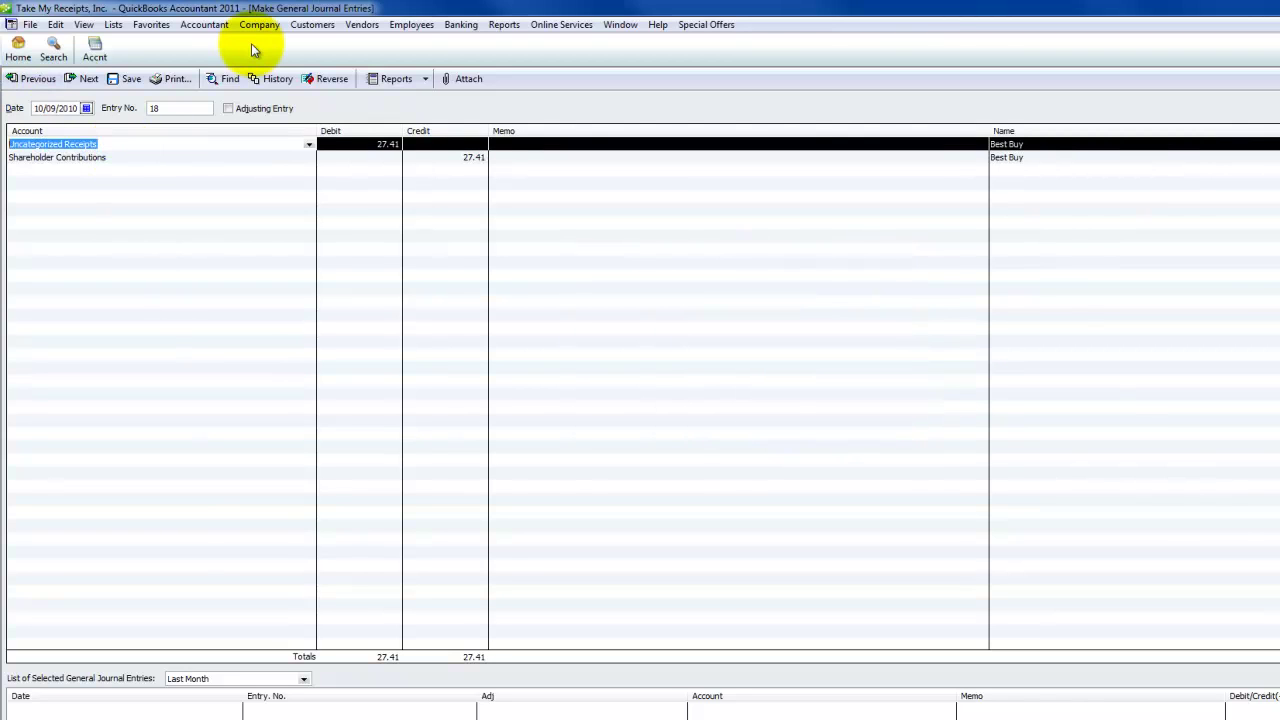
pyautogui.write('Computer and Internet Expenses')
pyautogui.press('Tab')
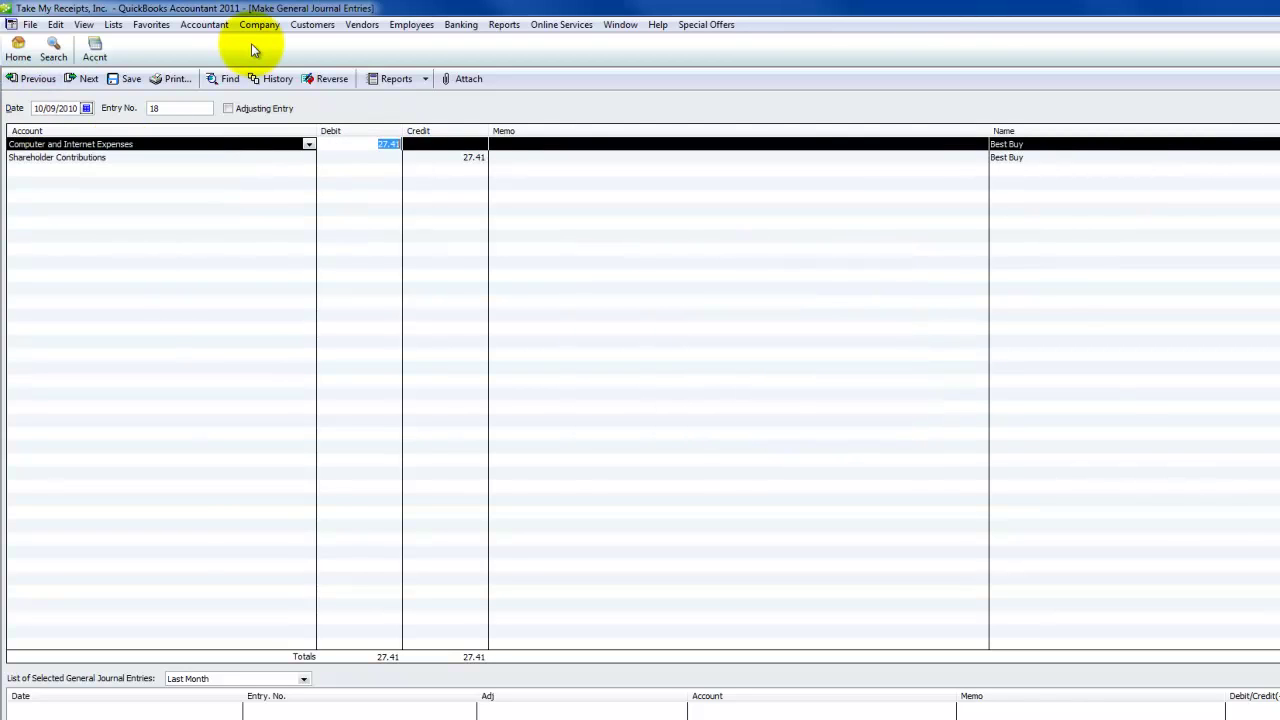
pyautogui.press('Return')
pyautogui.click(678, 257)
pyautogui.click(714, 329)
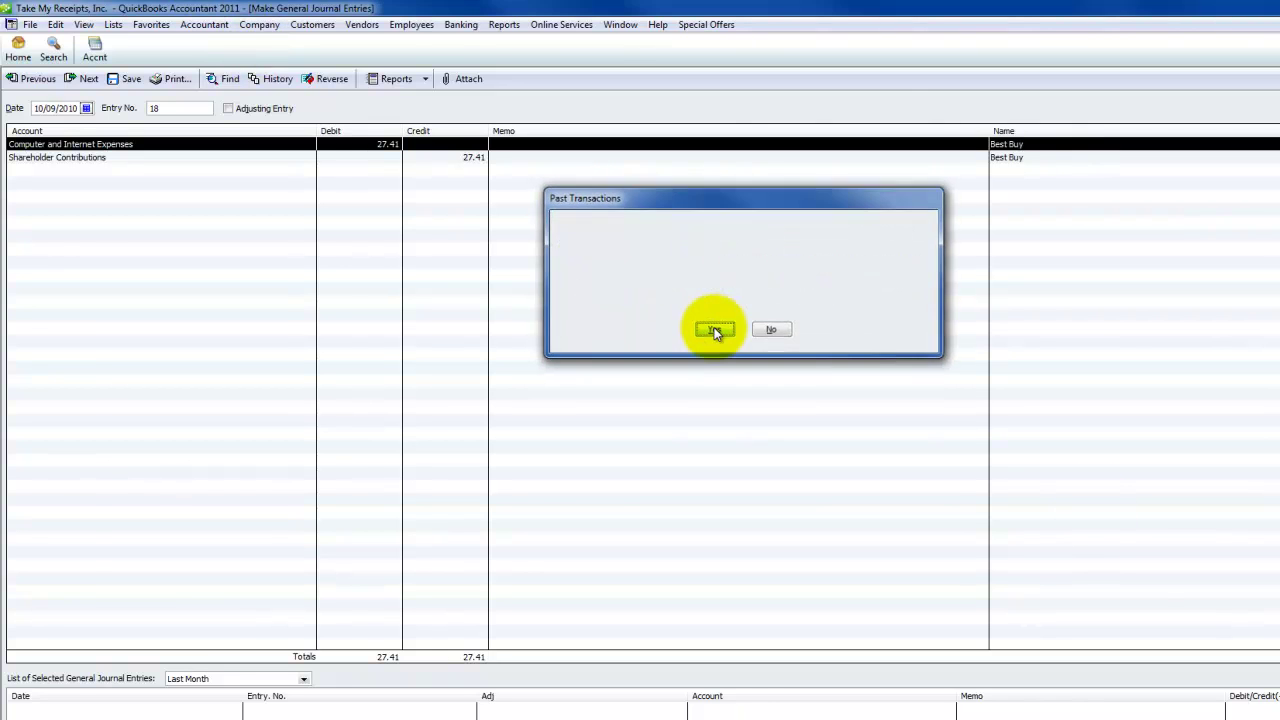
pyautogui.click(170, 279)
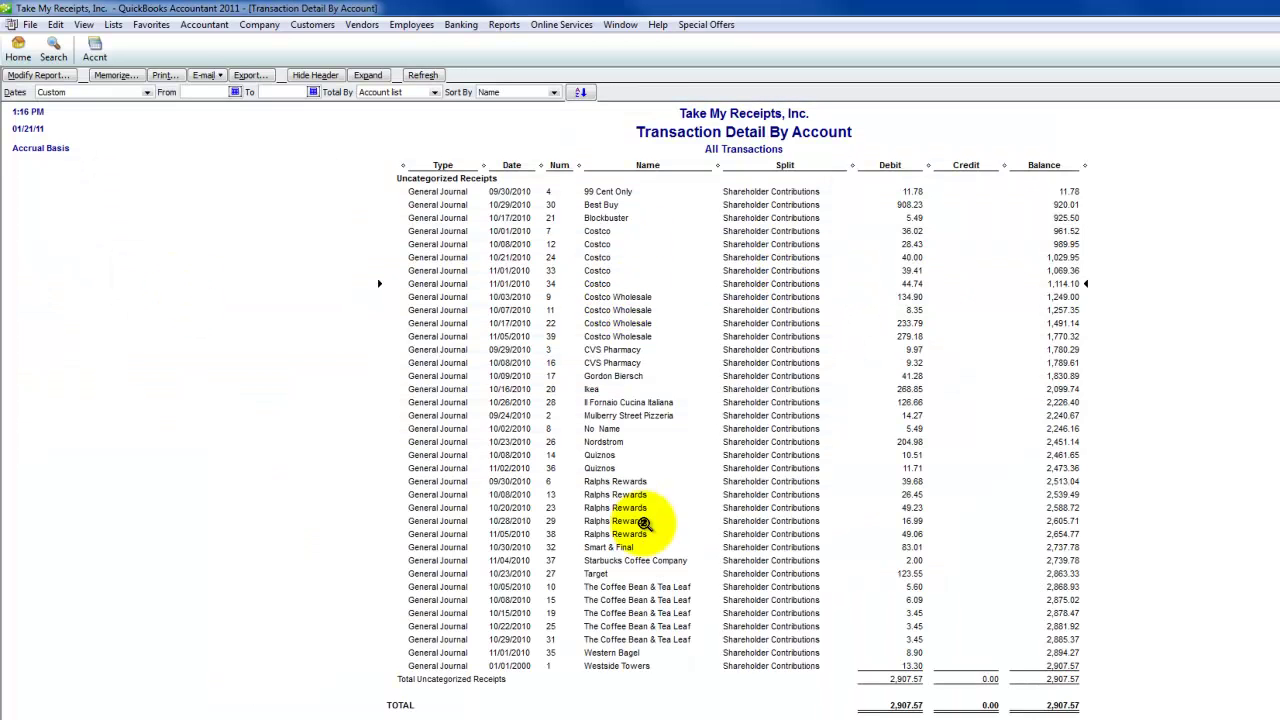
# Reassign the 10/05/2010 Coffee Bean & Tea Leaf entry's debit line to Meals and Entertainment and record the change
pyautogui.doubleClick(643, 586)
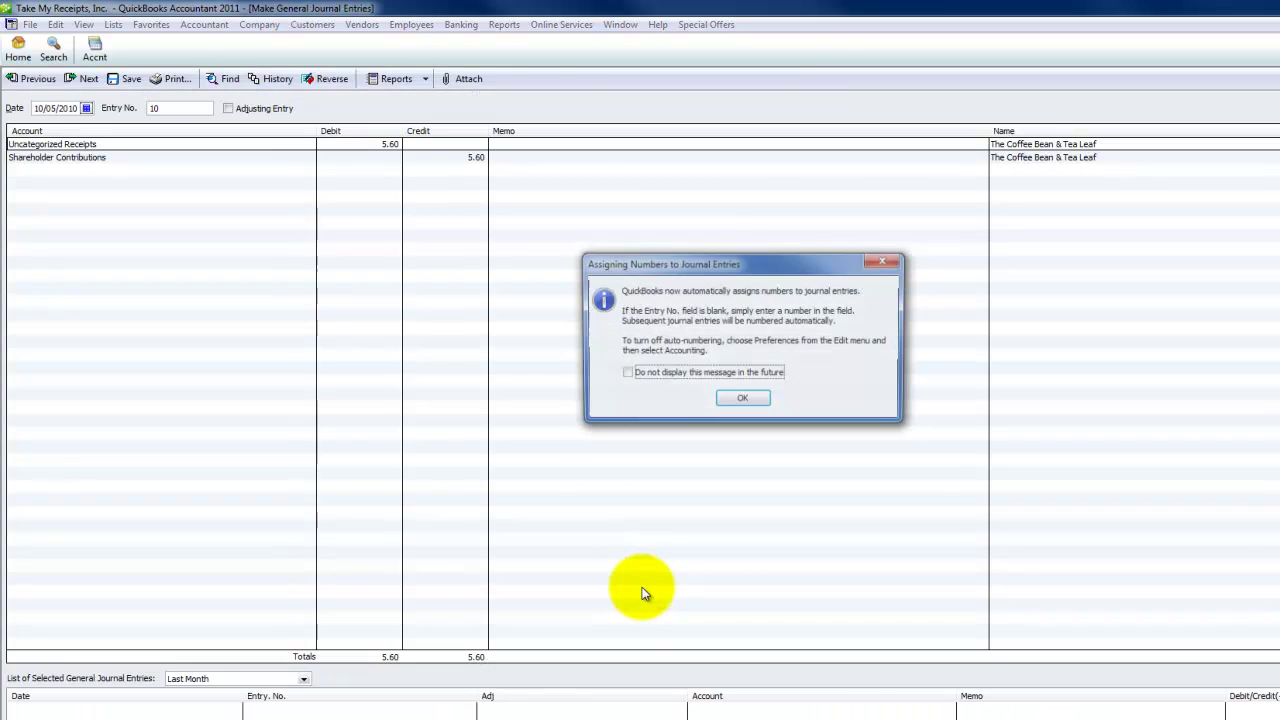
pyautogui.press('Return')
pyautogui.click(140, 144)
pyautogui.write('Meals and Entertainment')
pyautogui.press('Tab')
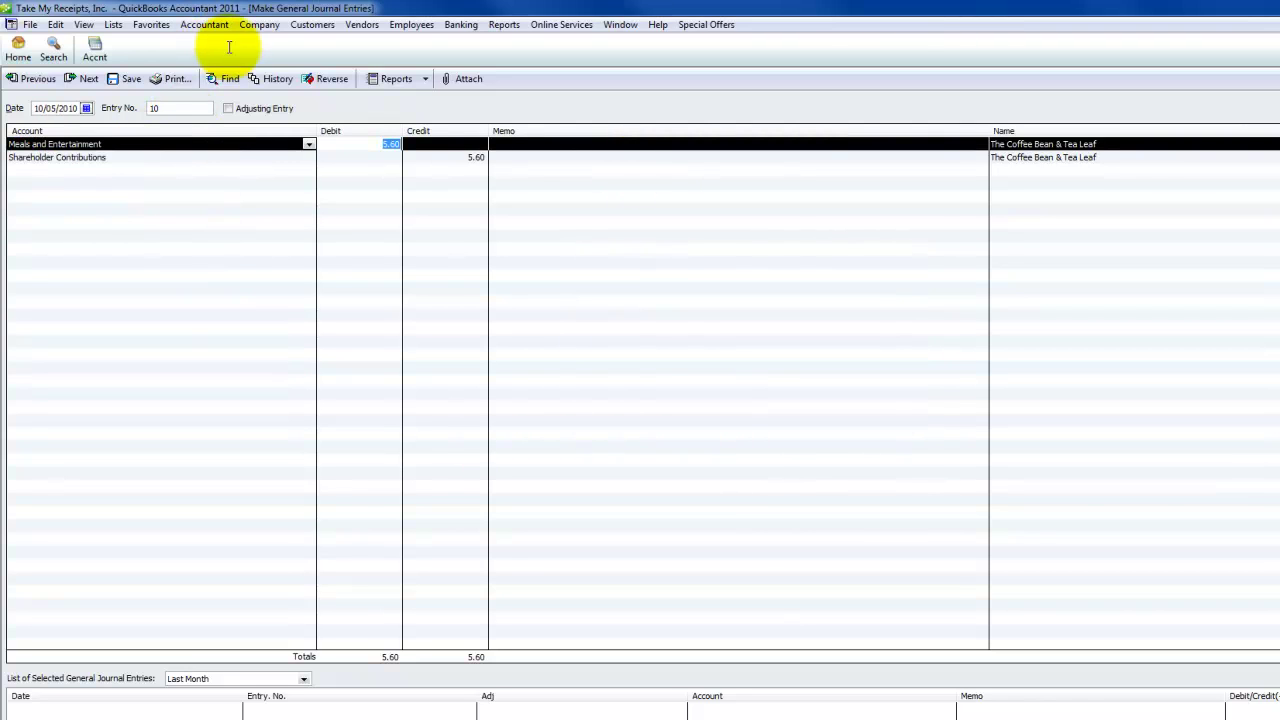
pyautogui.press('Escape')
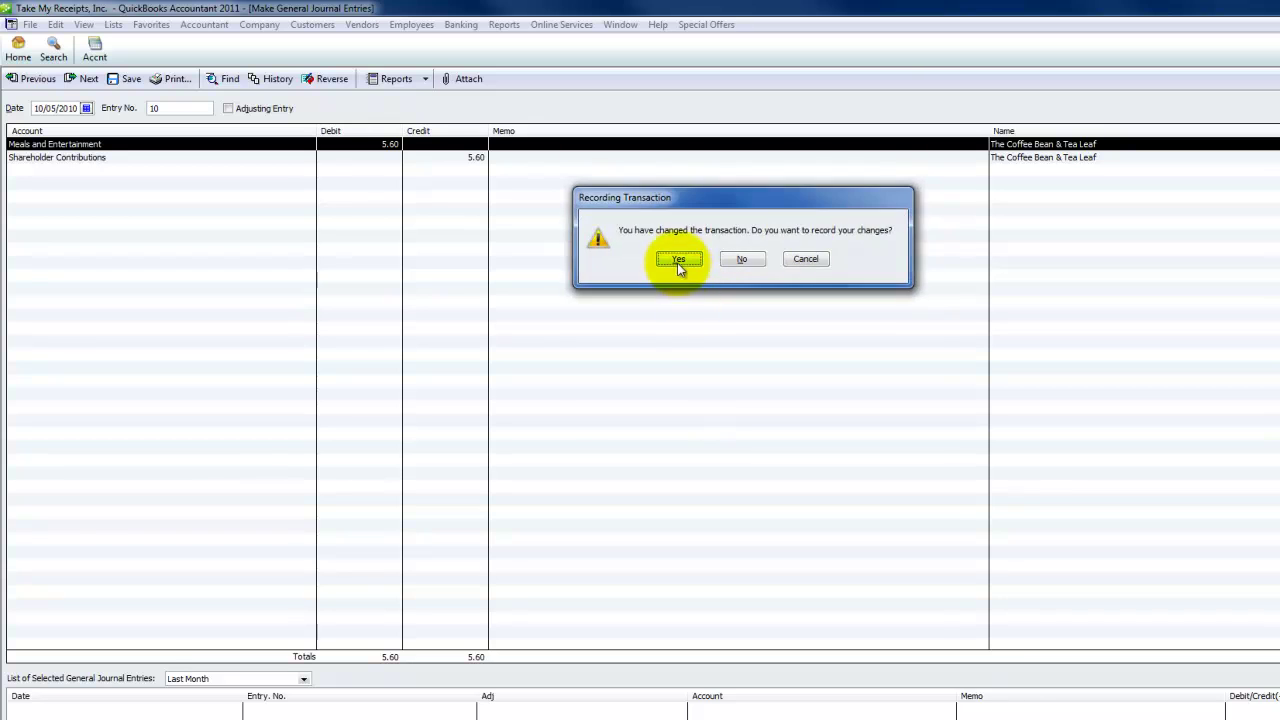
pyautogui.click(677, 260)
pyautogui.click(710, 333)
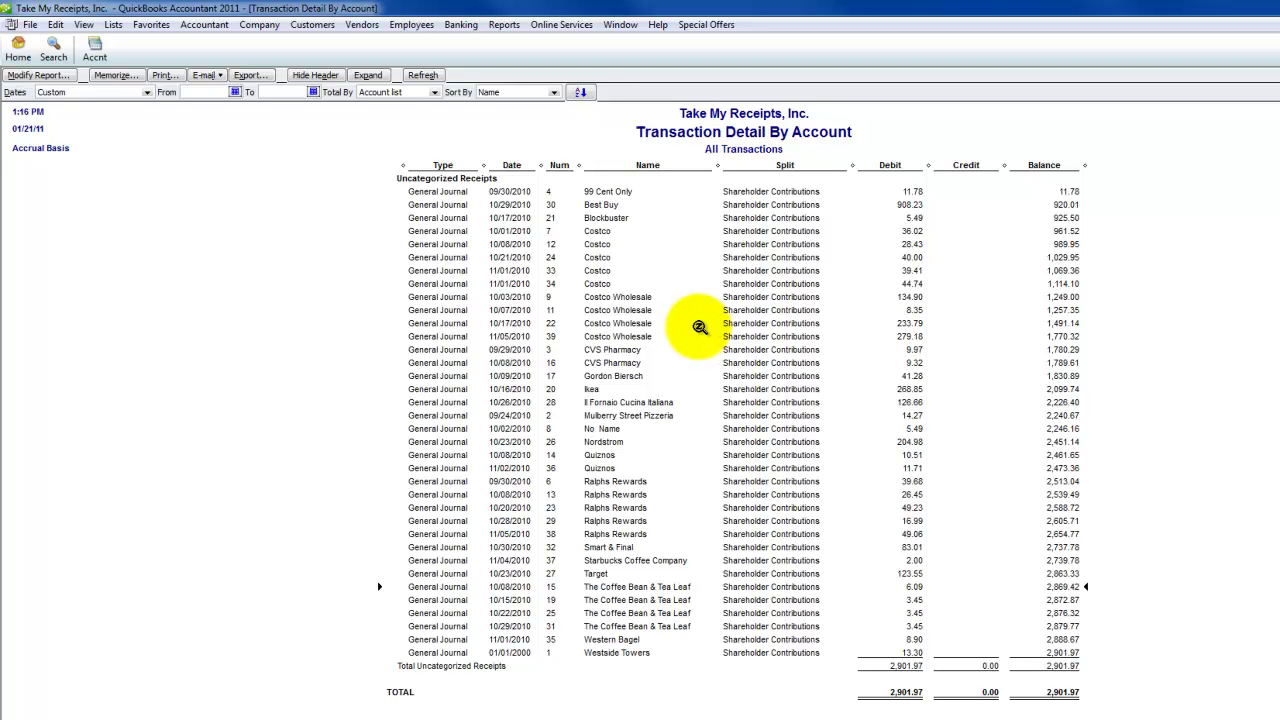
# Start writing a check, create a bank account named ibank for it, and close the blank check to return to the report
pyautogui.click(770, 265)
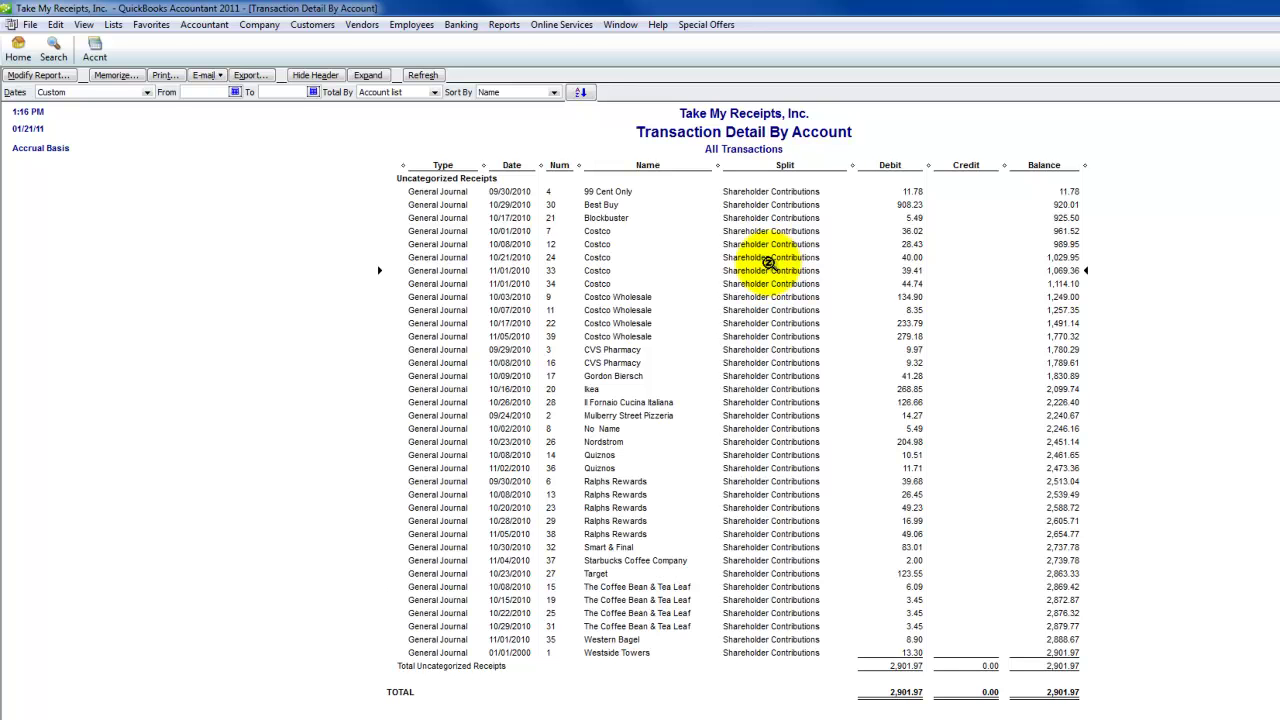
pyautogui.hotkey('ctrl', 'w')
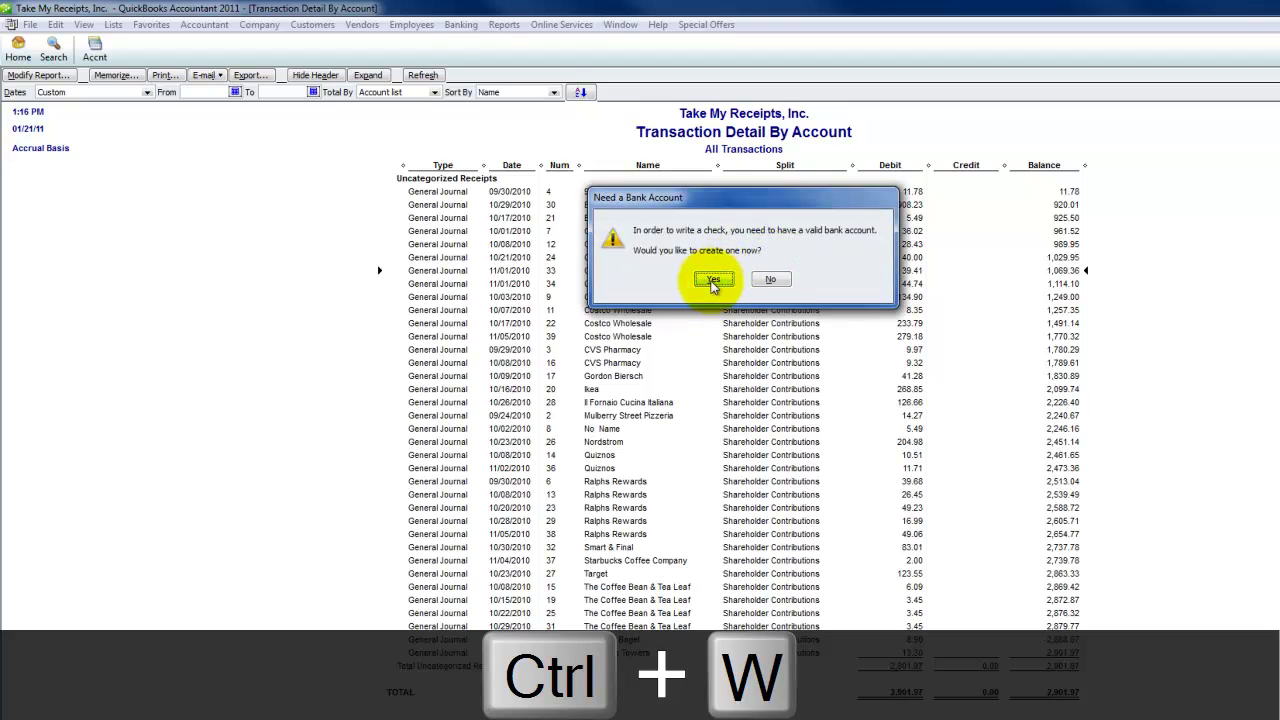
pyautogui.click(716, 278)
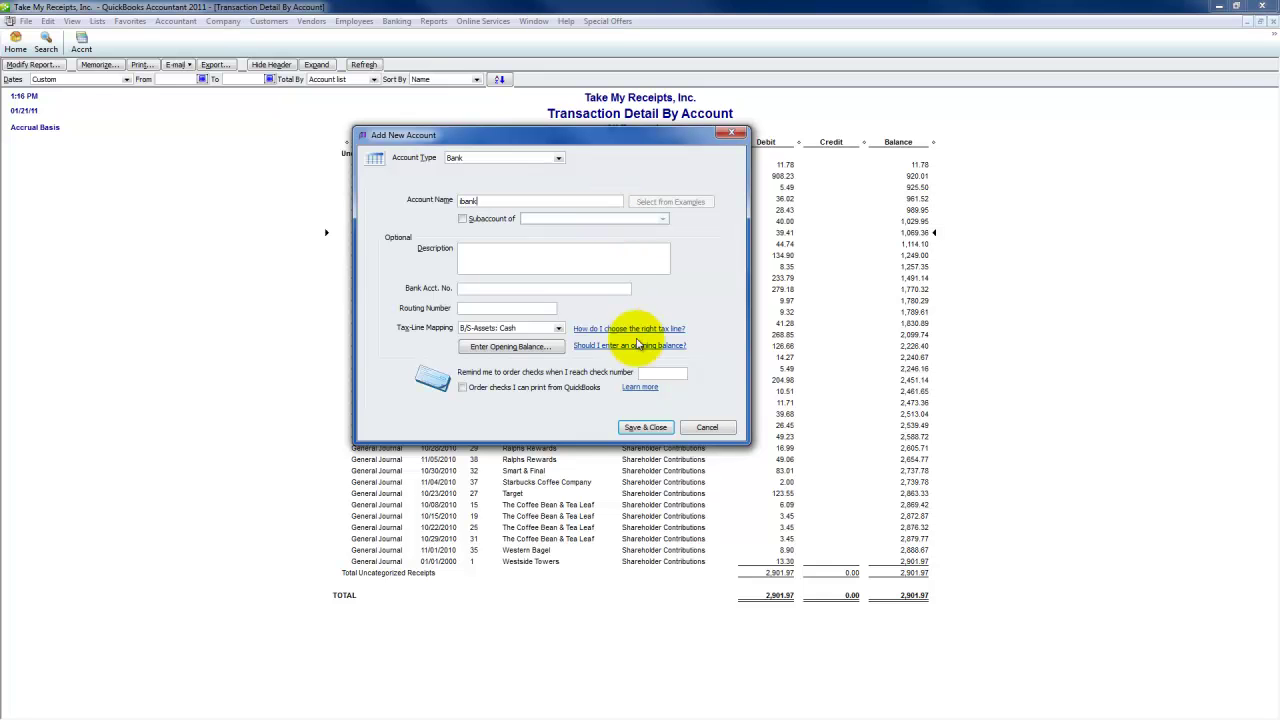
pyautogui.click(645, 427)
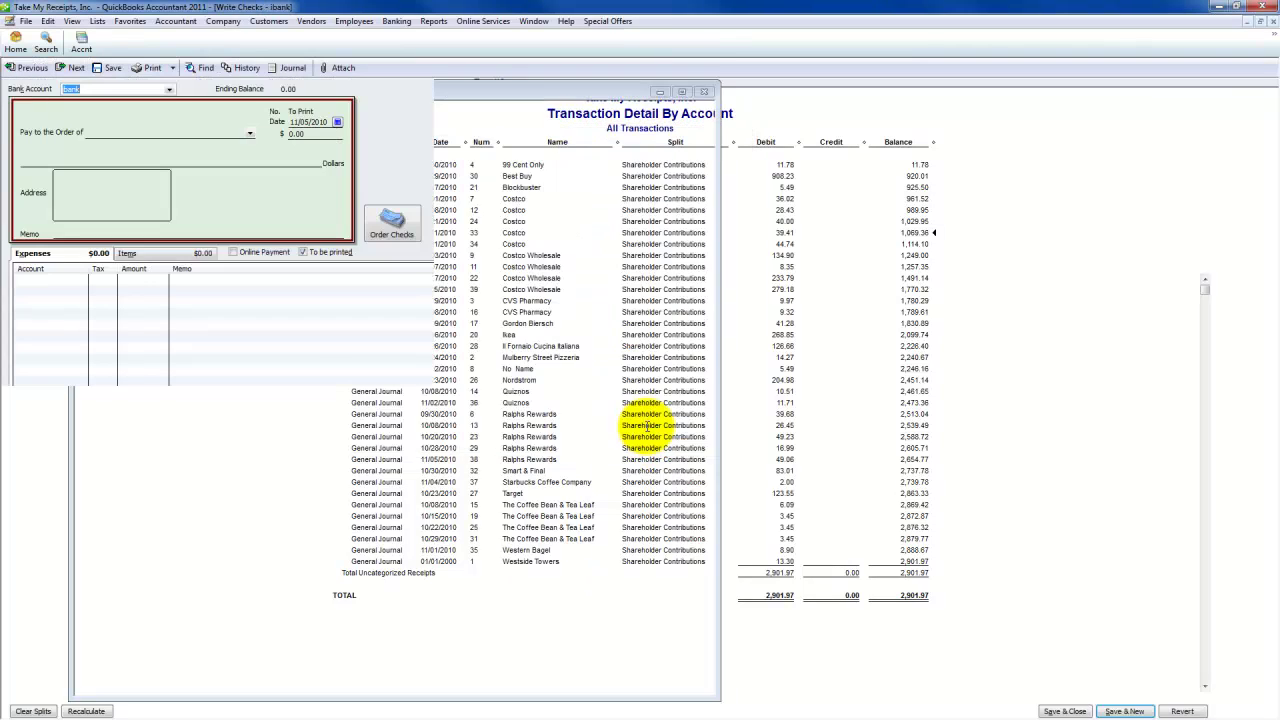
pyautogui.click(116, 131)
pyautogui.click(1273, 21)
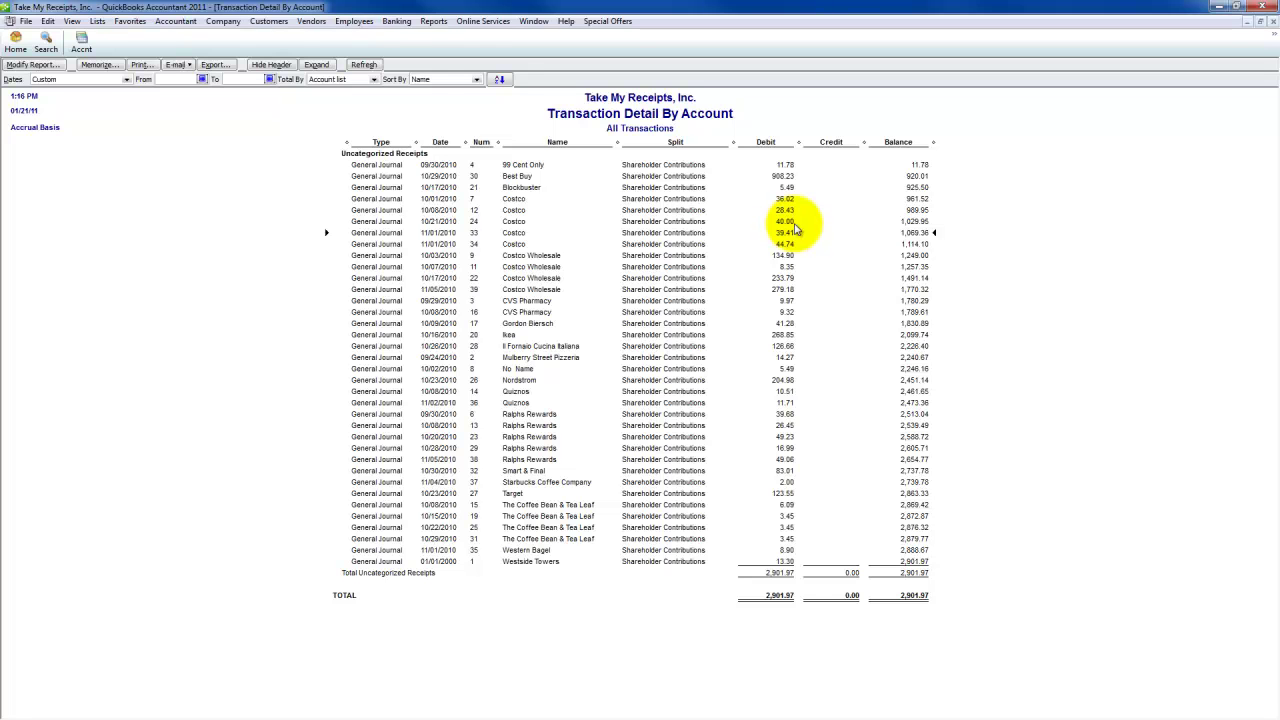
# Reassign the Mulberry Street Pizzeria entry's debit line to Meals and Entertainment and record the change
pyautogui.click(785, 357)
pyautogui.doubleClick(785, 357)
pyautogui.click(643, 345)
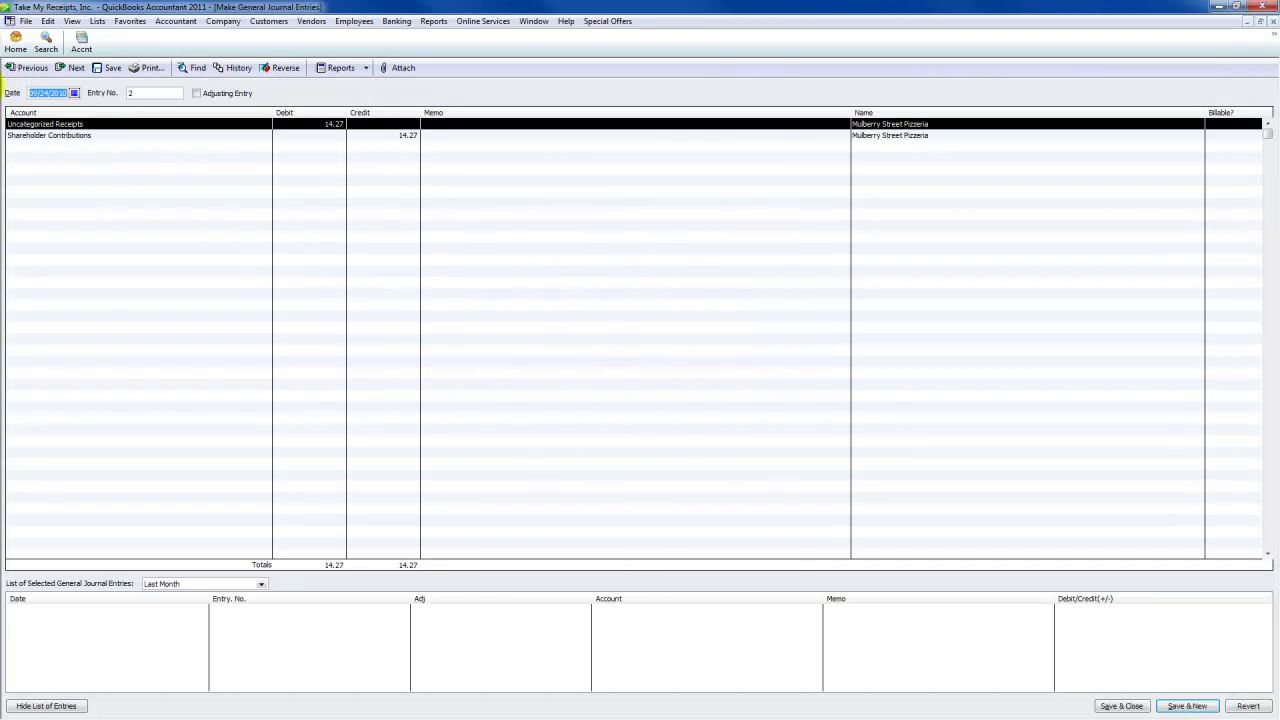
pyautogui.click(77, 124)
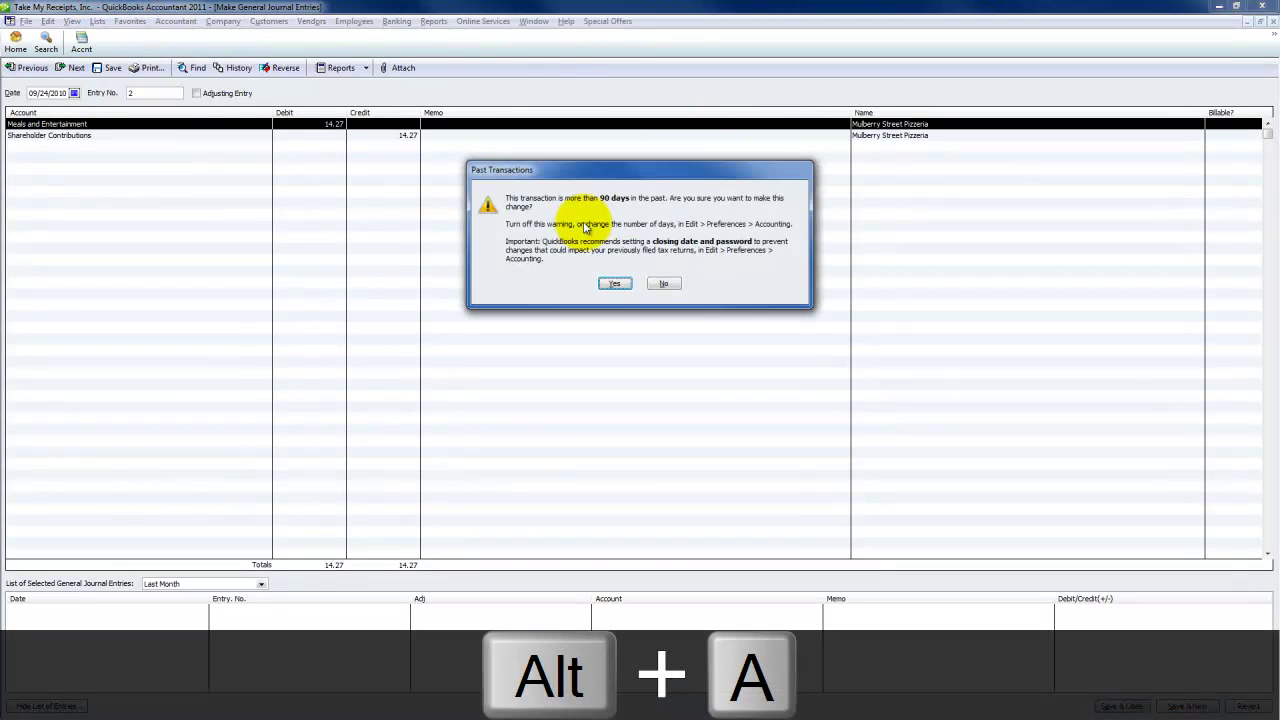
pyautogui.click(610, 284)
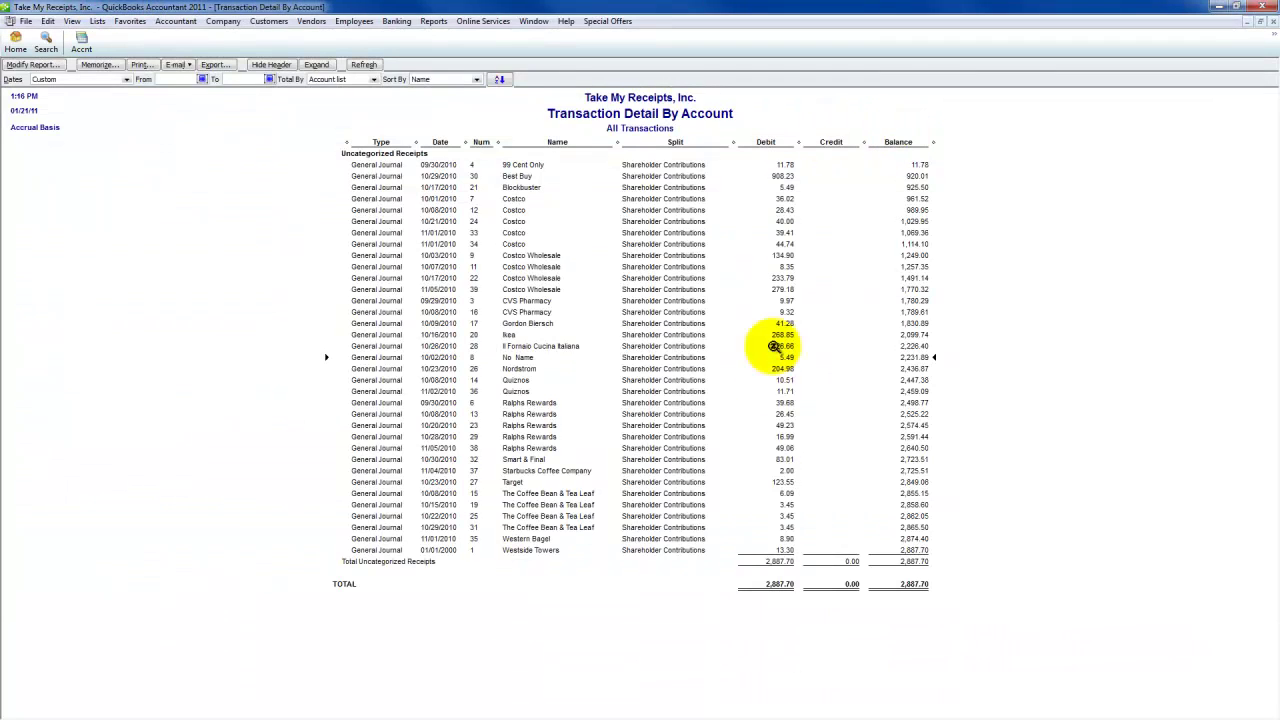
# Close the Transaction Detail By Account report without memorizing it
pyautogui.click(766, 367)
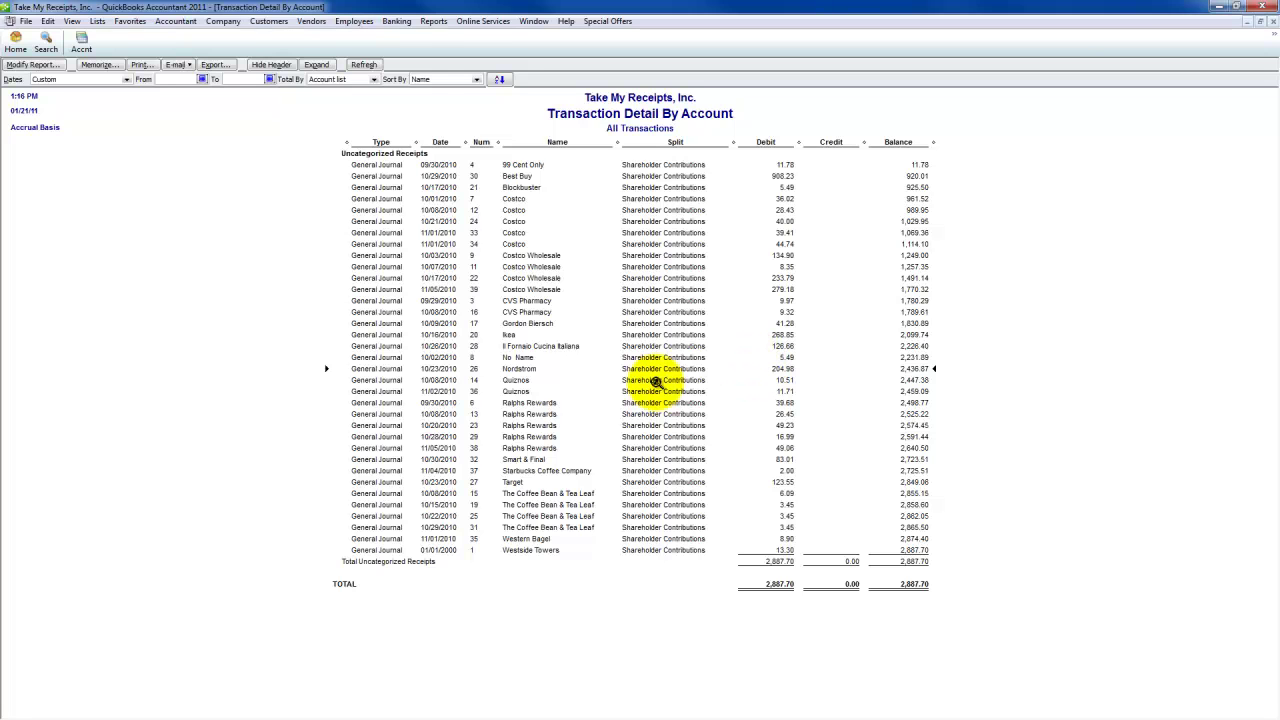
pyautogui.click(1263, 21)
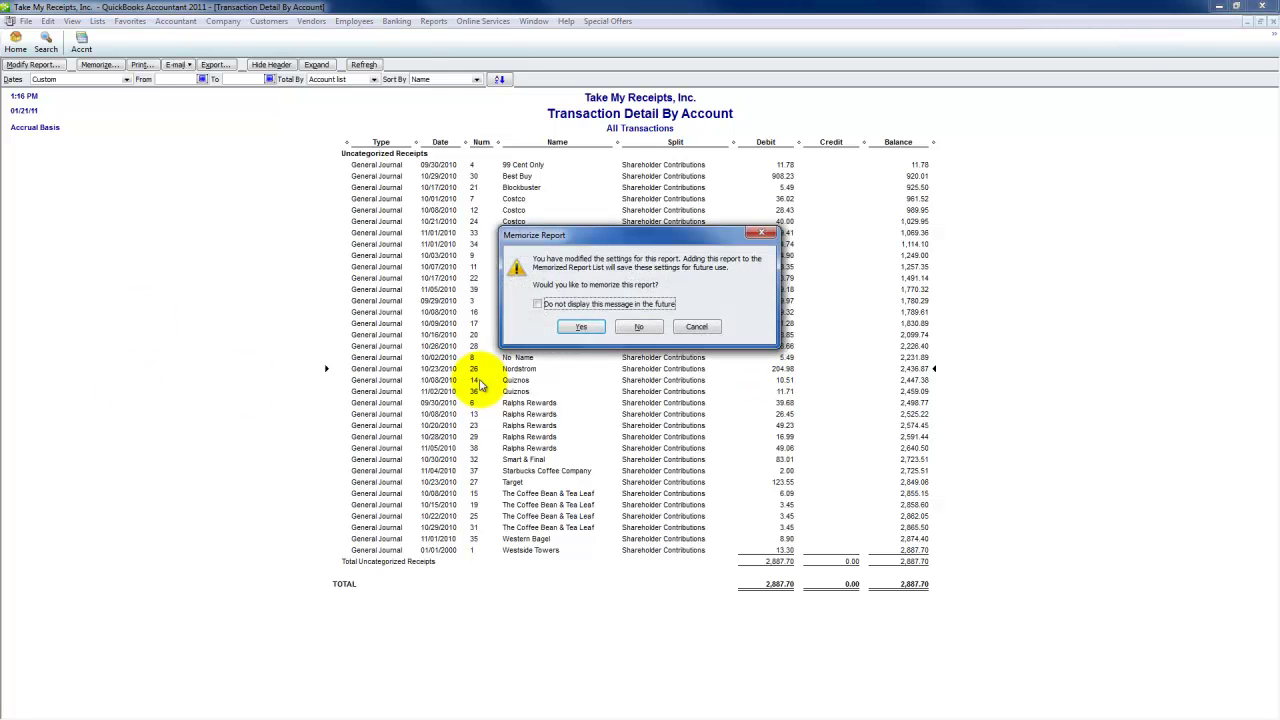
pyautogui.click(638, 327)
# Switch to Shoeboxed in Firefox, go to the receipt export page and choose Archive in Evernote as the file type
pyautogui.hotkey('alt', 'Tab')
pyautogui.click(668, 192)
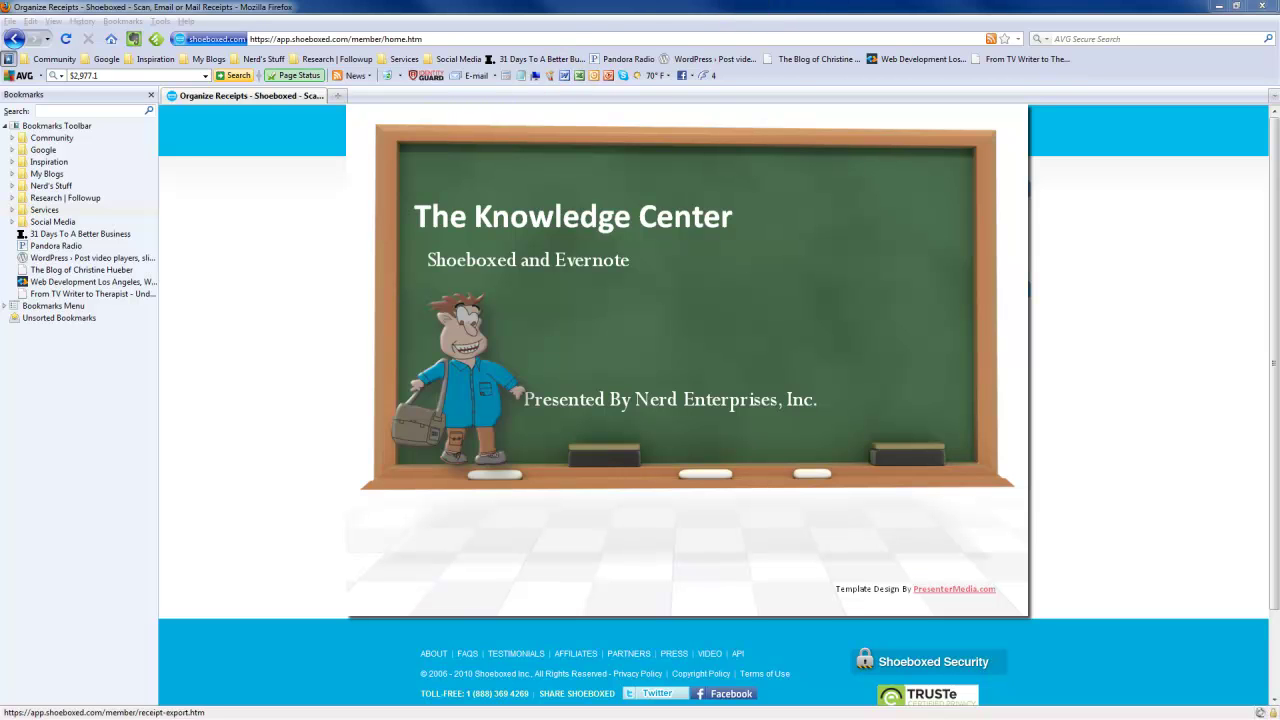
pyautogui.click(424, 242)
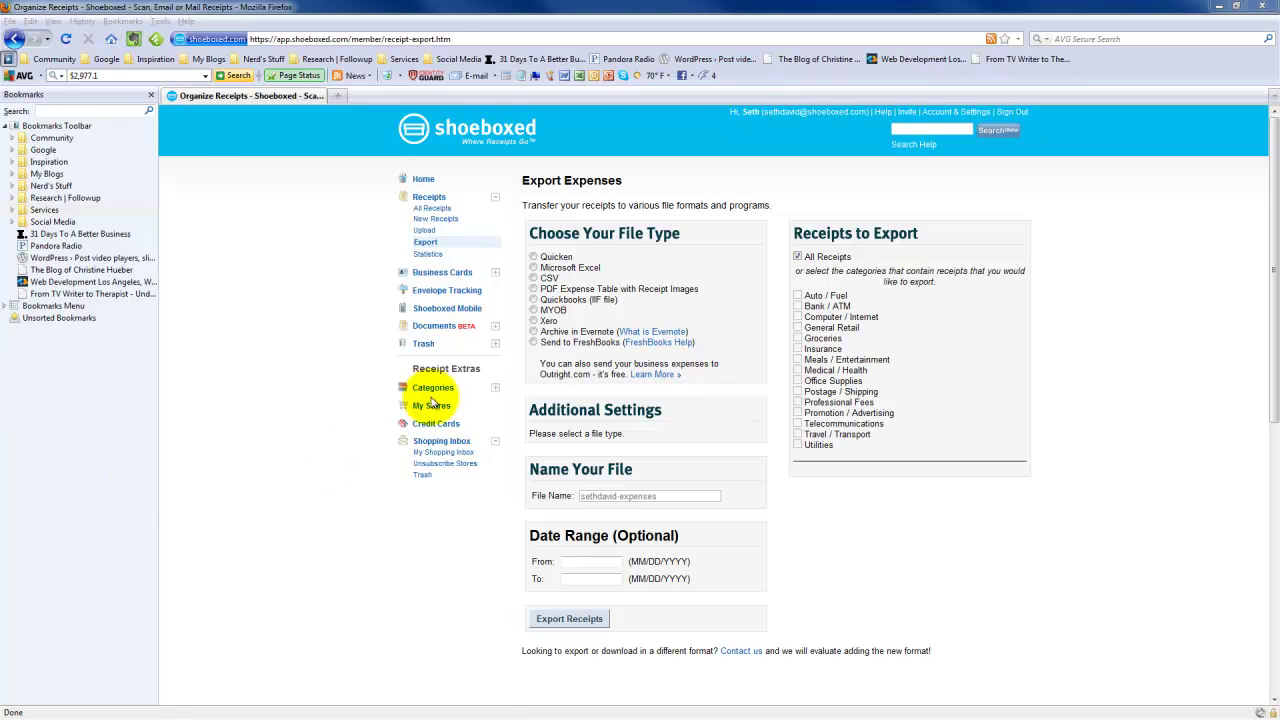
pyautogui.click(534, 331)
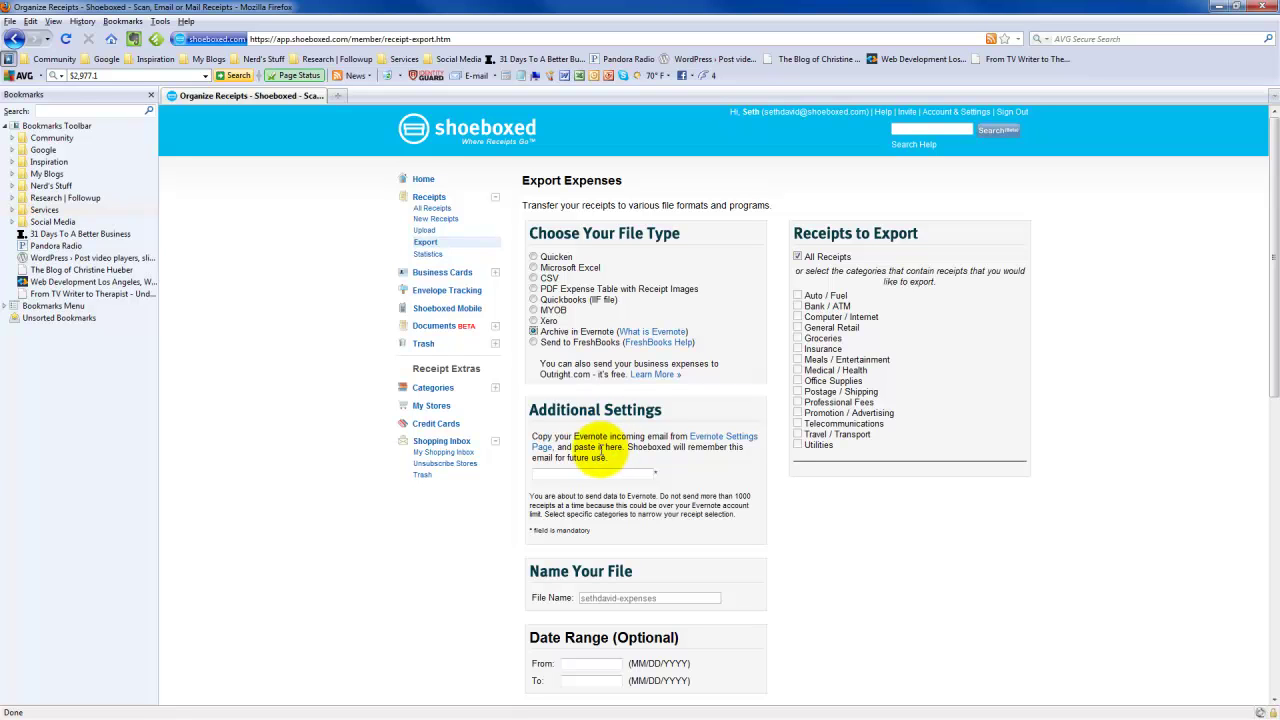
# Copy the incoming email address from the Evernote settings page and paste it into the export form's additional settings
pyautogui.click(742, 437)
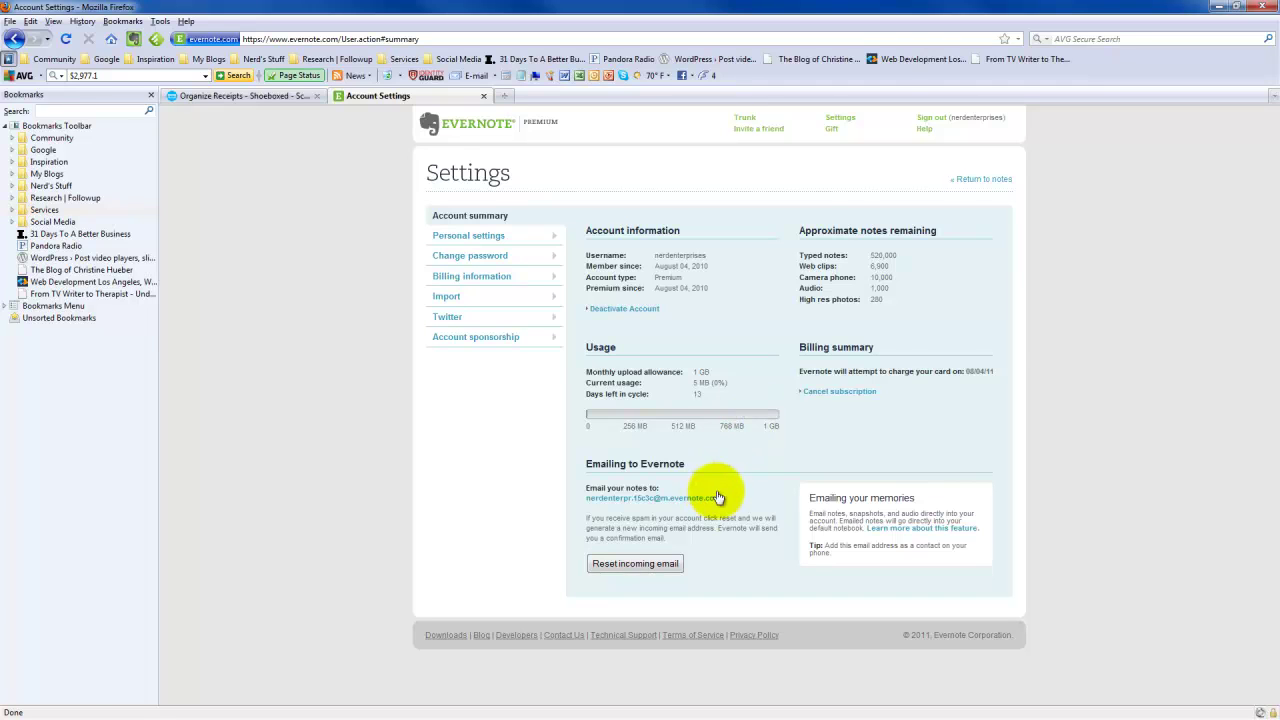
pyautogui.moveTo(723, 500); pyautogui.dragTo(590, 518)
pyautogui.hotkey('ctrl', 'c')
pyautogui.click(279, 96)
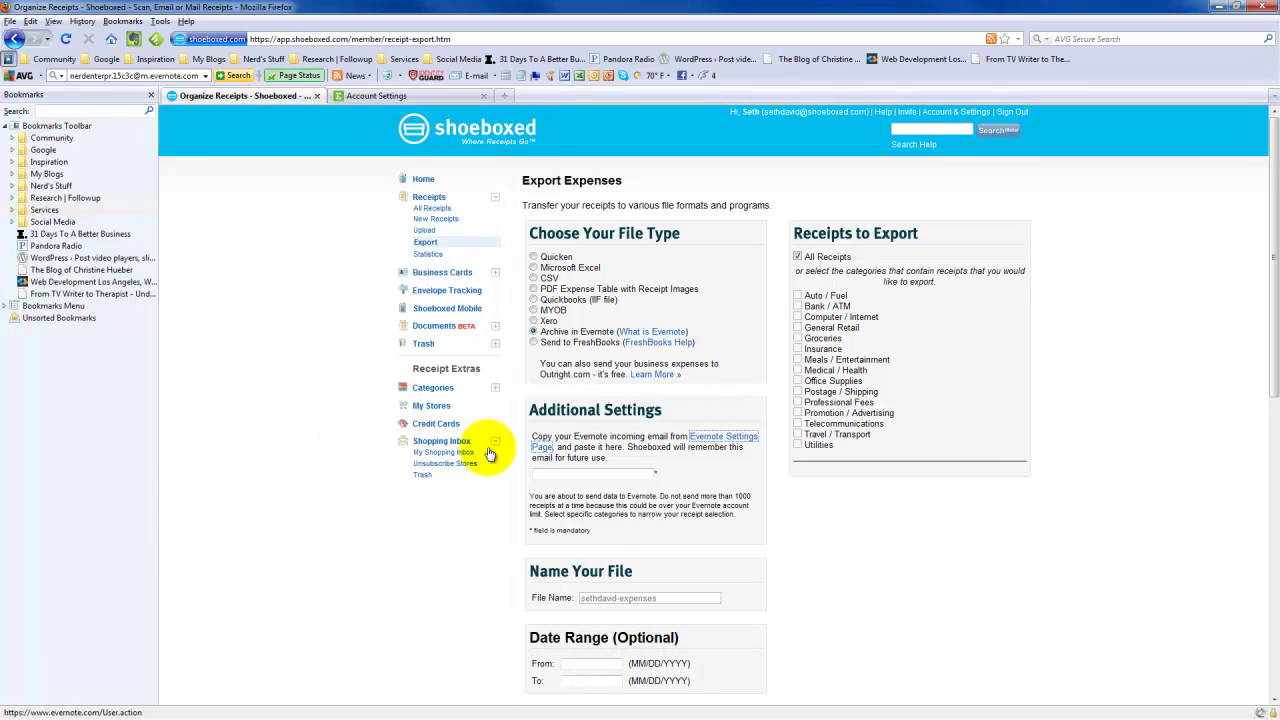
pyautogui.click(556, 473)
pyautogui.hotkey('ctrl', 'v')
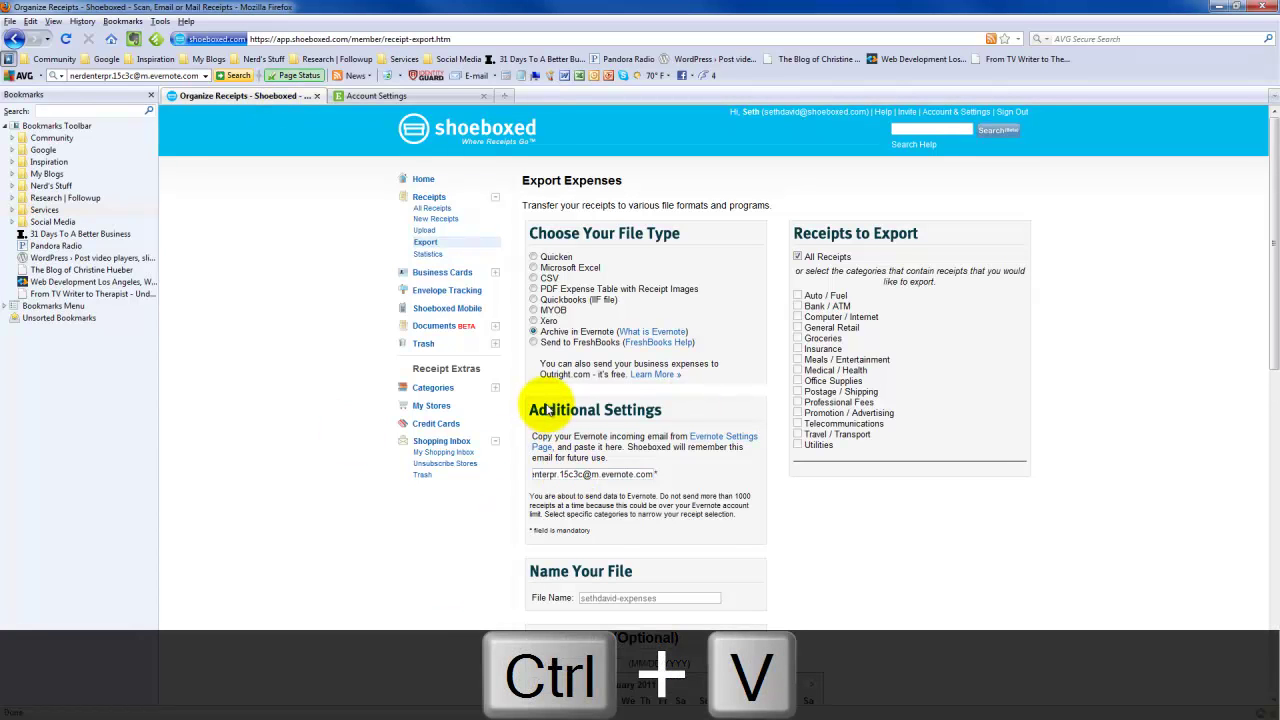
# Look over the export form's optional date range and its other file types, such as CSV and PDF Expense Table
pyautogui.scroll(-2, 880, 525)
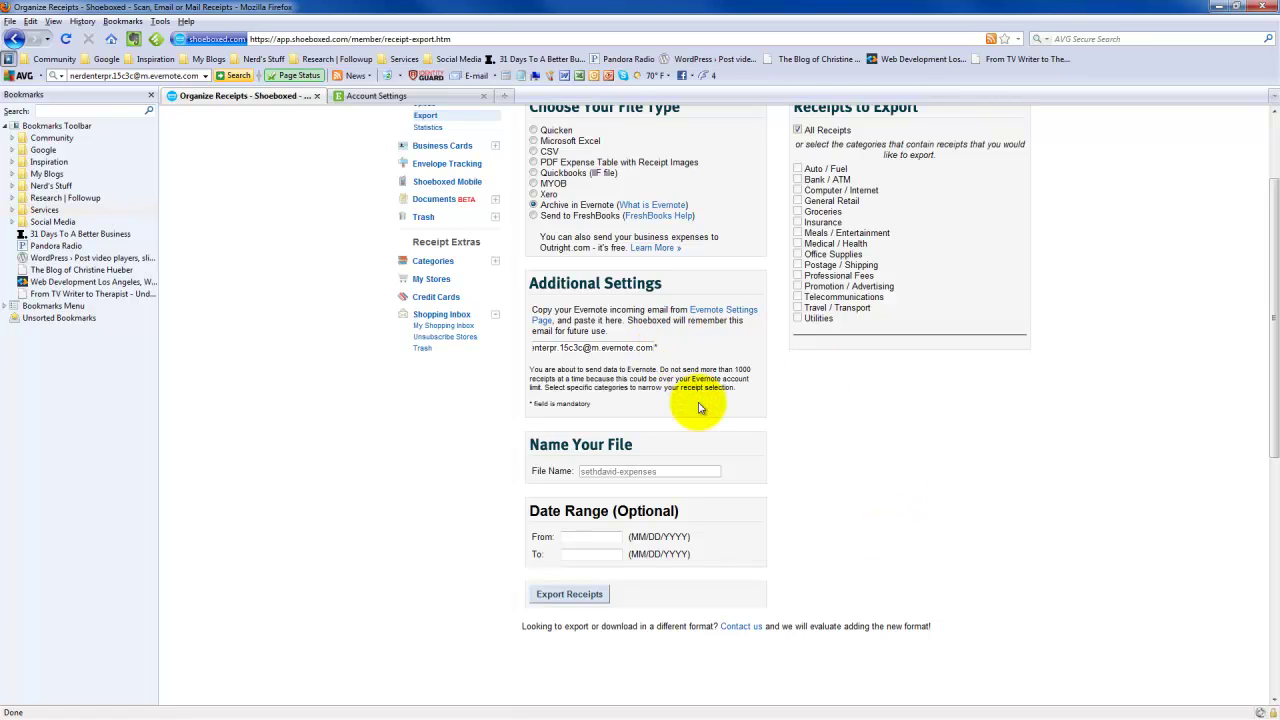
pyautogui.click(578, 540)
pyautogui.click(485, 538)
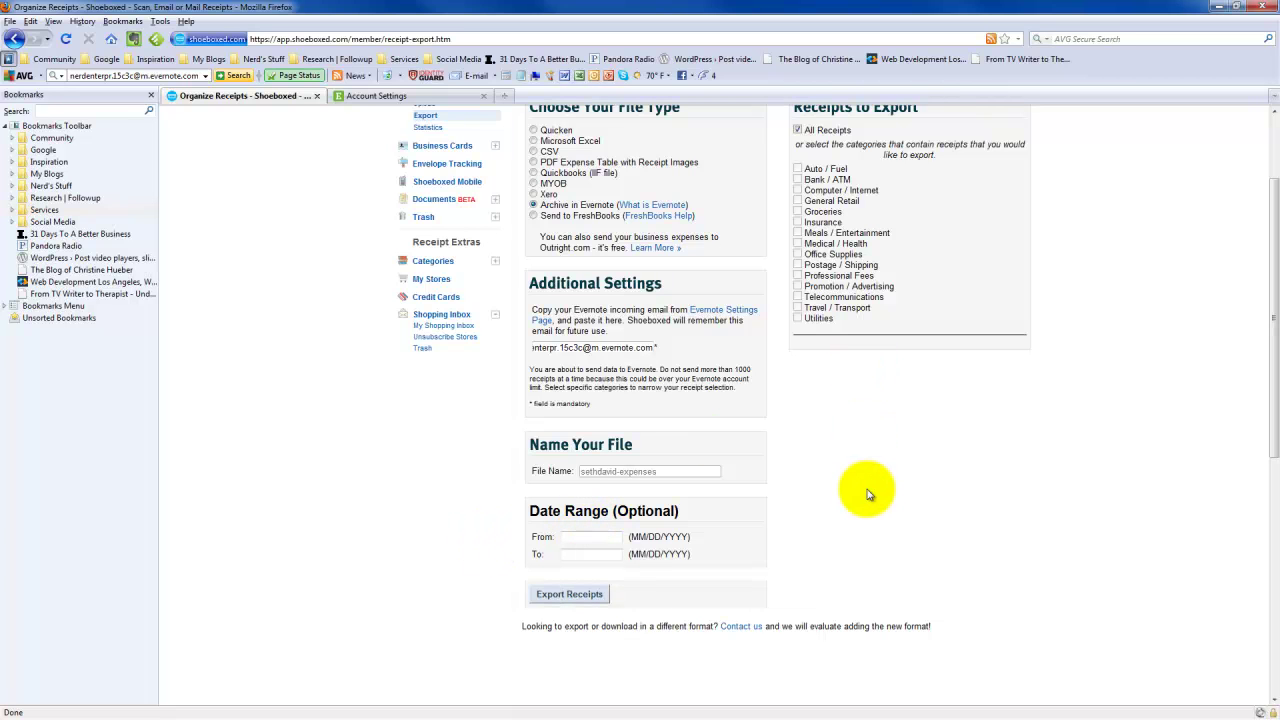
pyautogui.scroll(2, 868, 493)
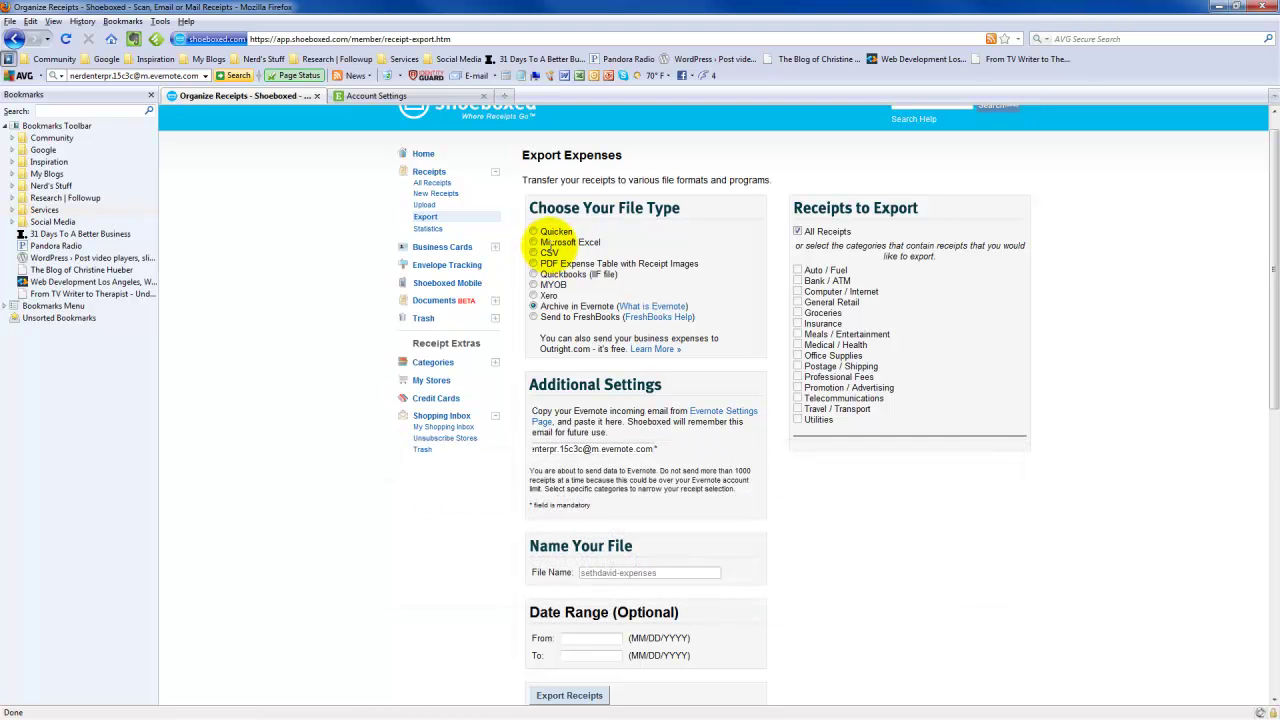
pyautogui.doubleClick(546, 254)
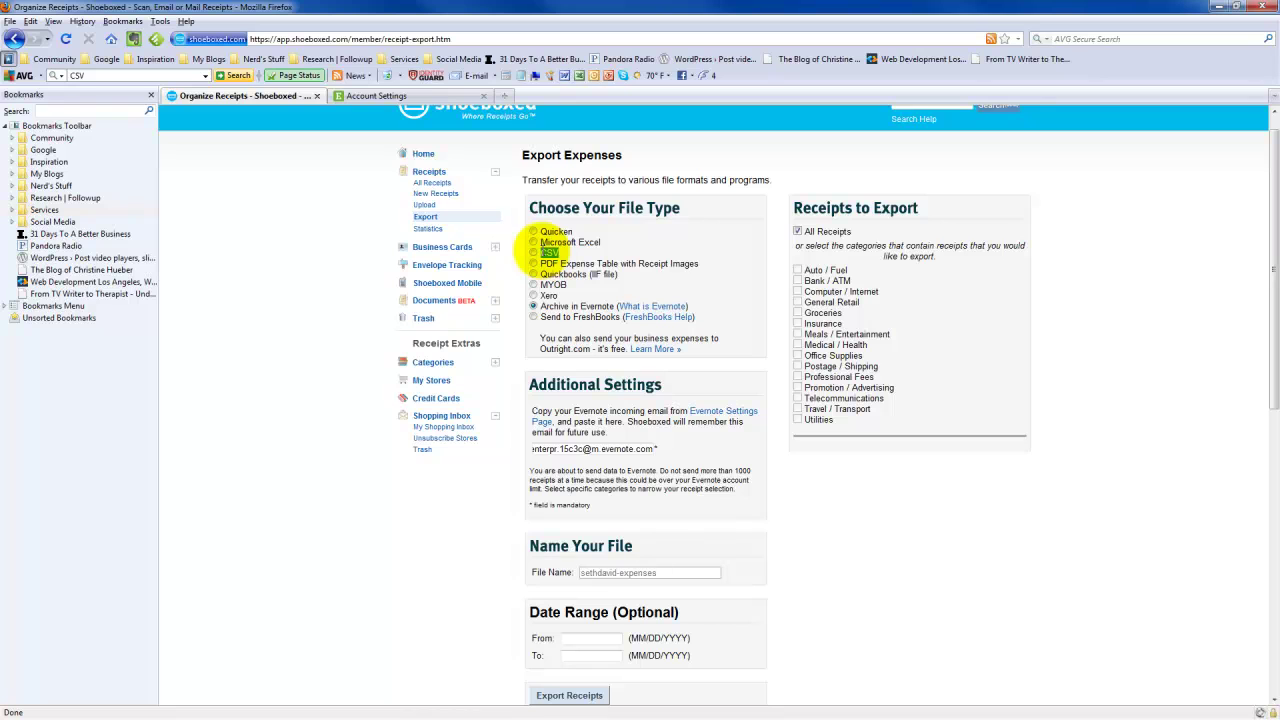
pyautogui.doubleClick(549, 263)
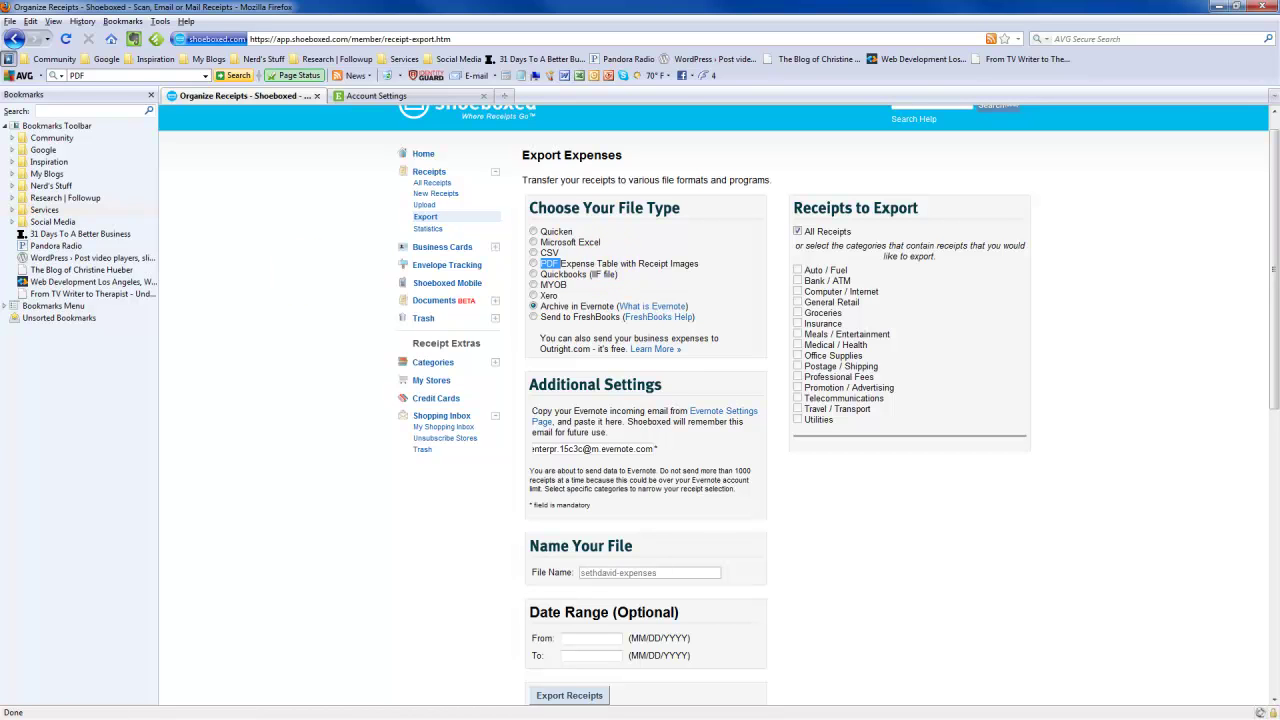
pyautogui.click(612, 263)
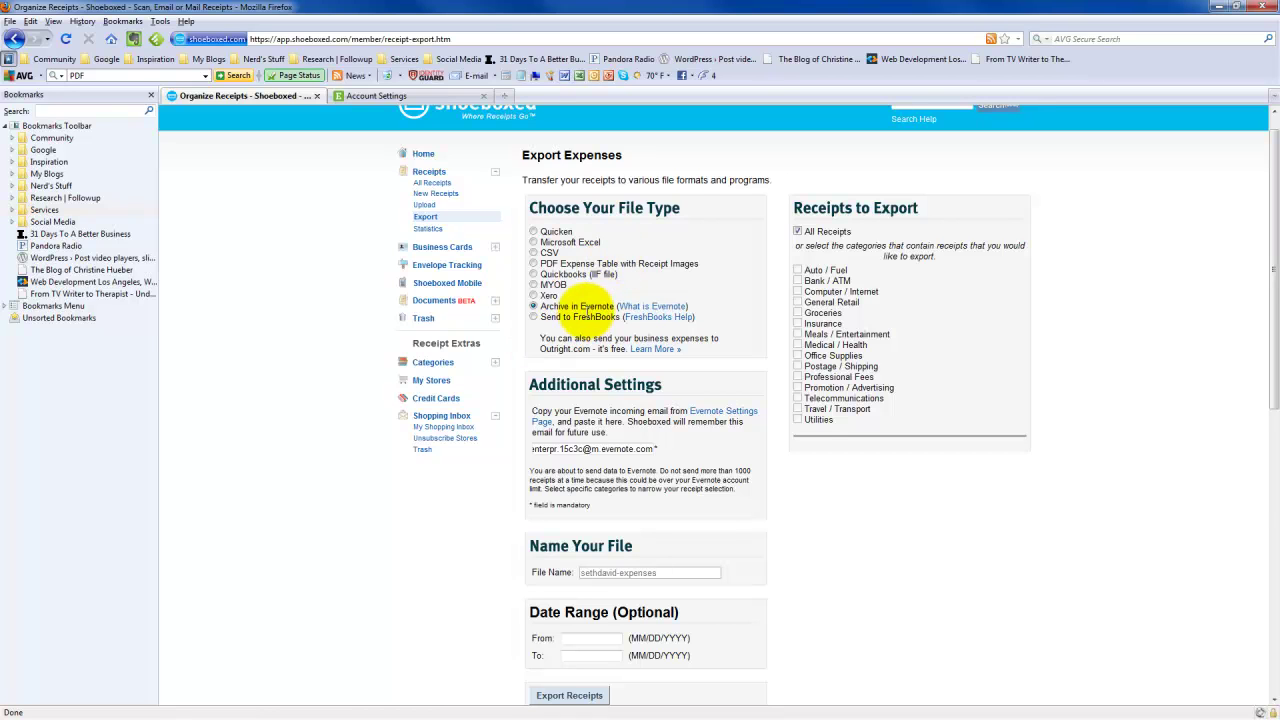
# Try to export all receipts to Evernote
pyautogui.scroll(-5, 560, 320)
pyautogui.scroll(1, 540, 420)
pyautogui.click(563, 467)
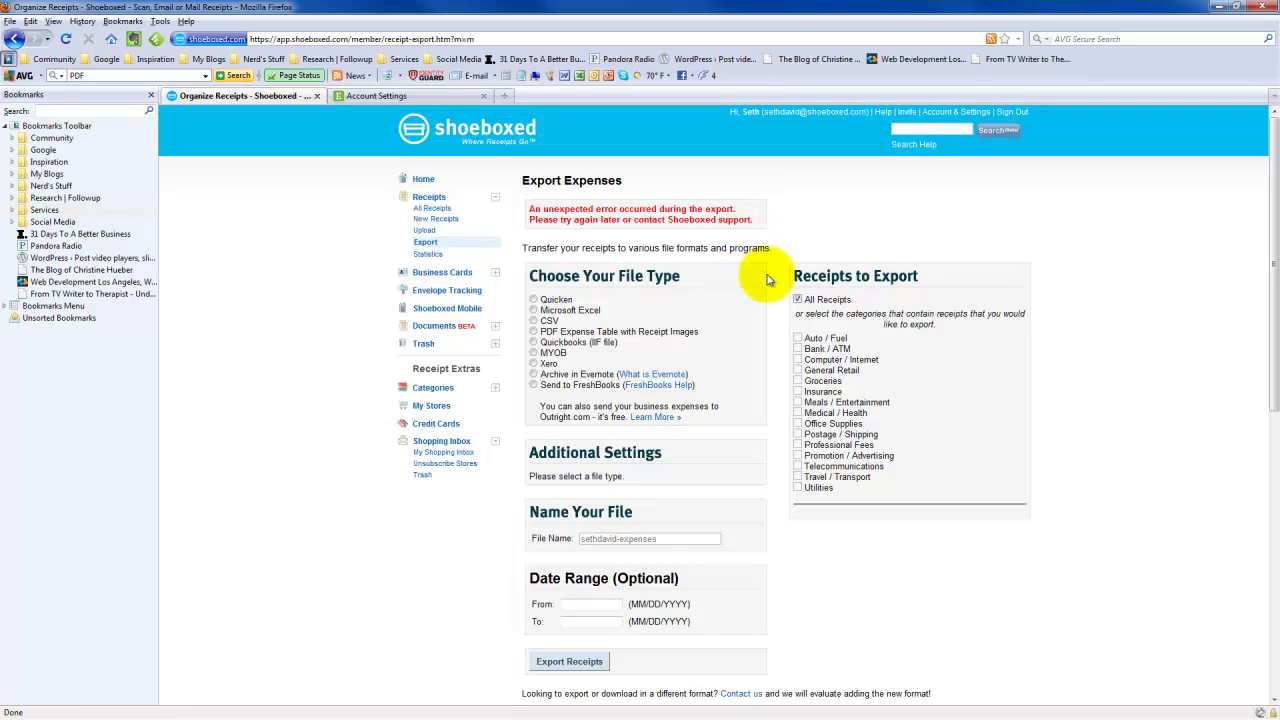
# Copy the Evernote incoming email address again by way of a new email draft, and discard the draft
pyautogui.scroll(-3, 769, 280)
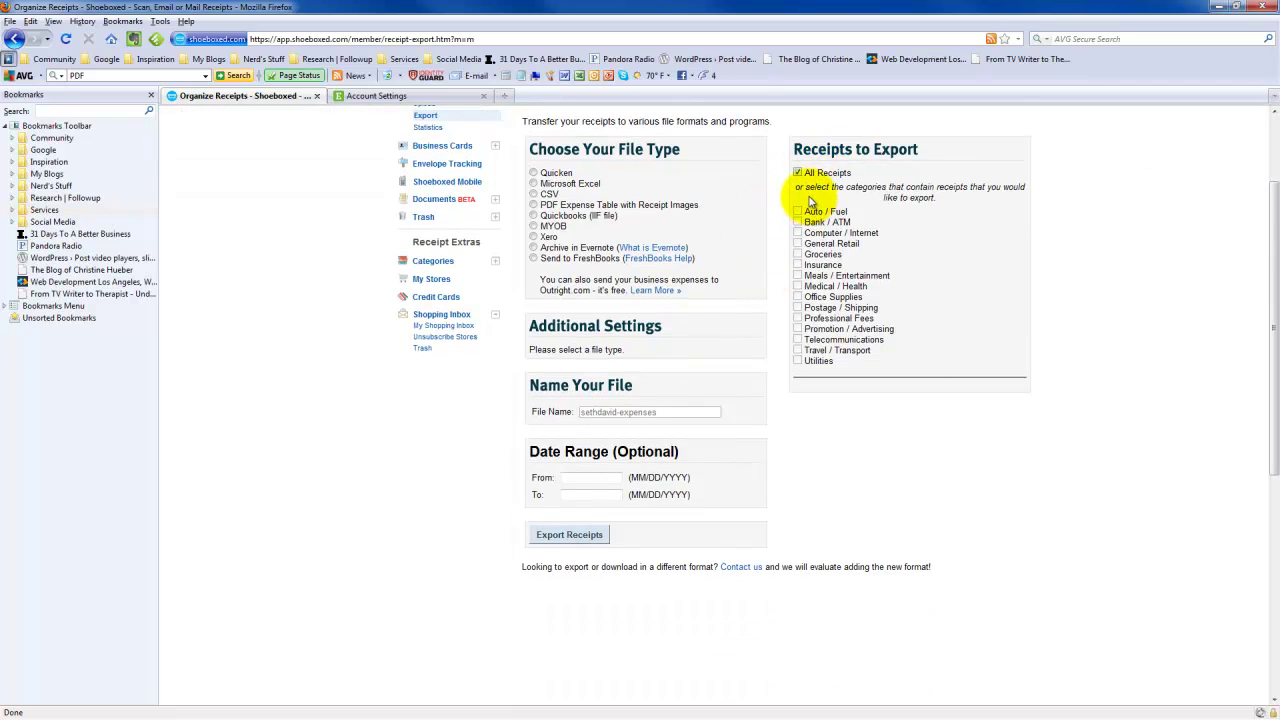
pyautogui.click(376, 95)
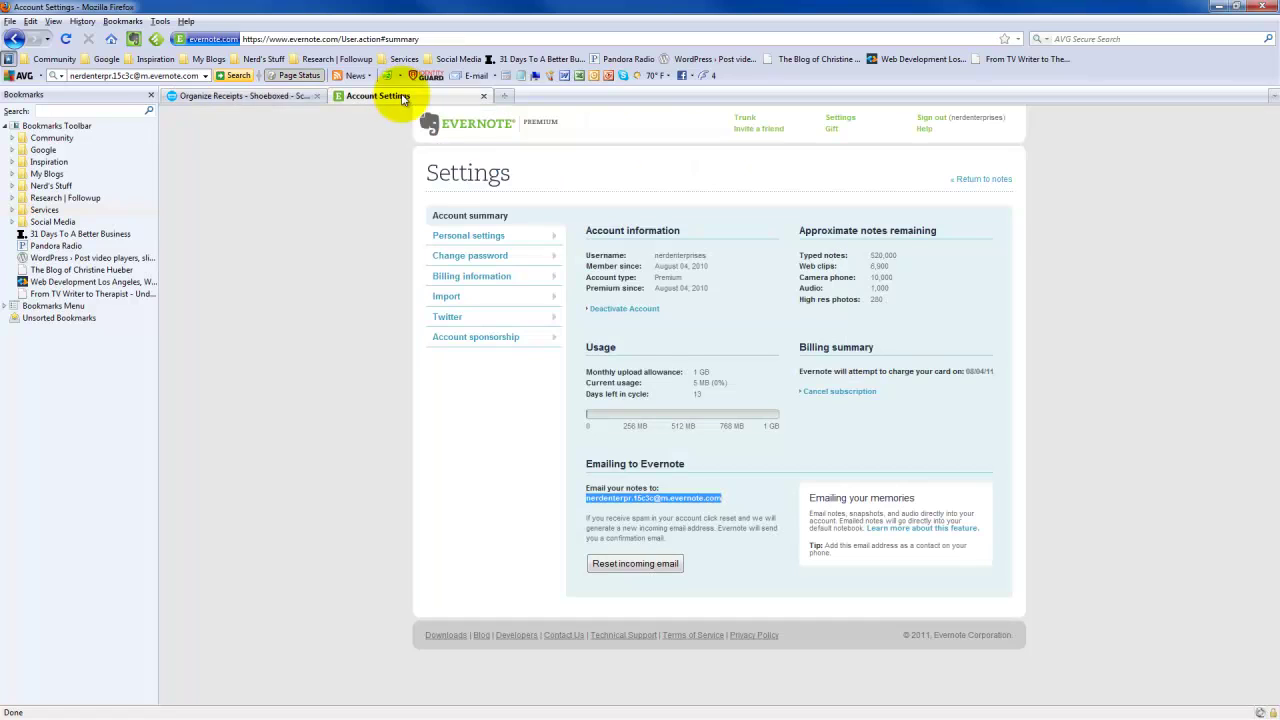
pyautogui.click(700, 499)
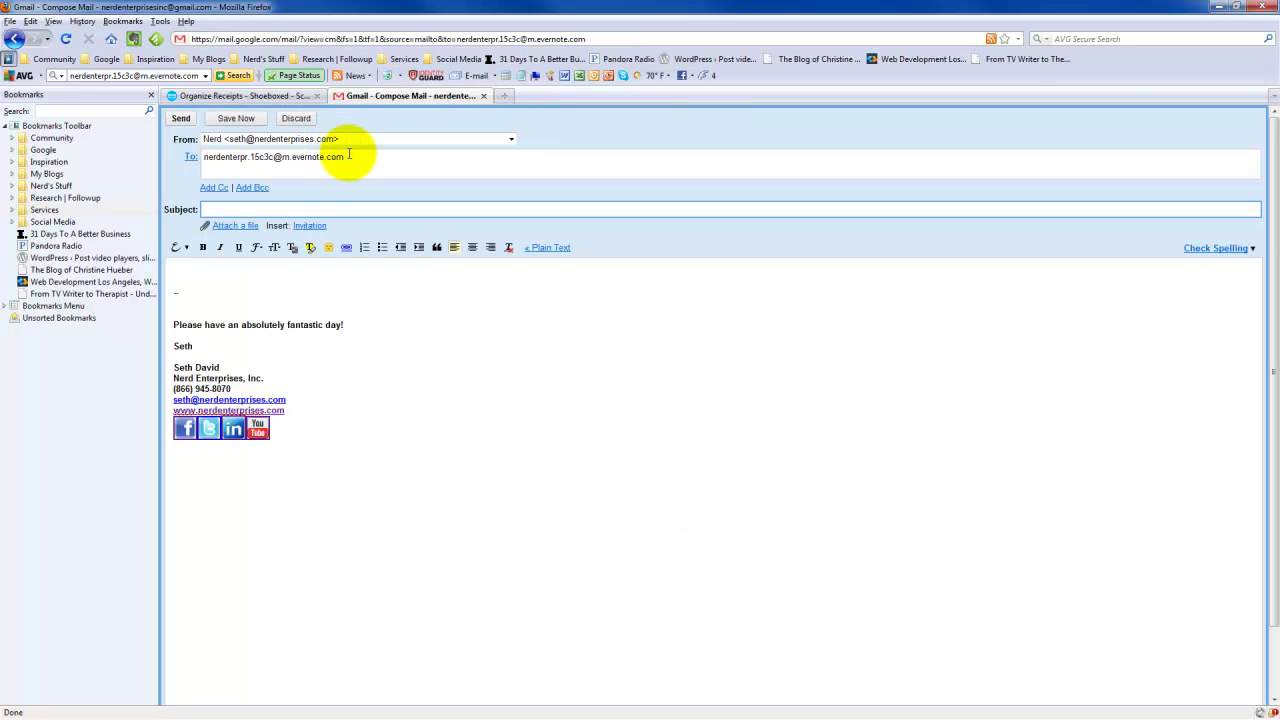
pyautogui.moveTo(352, 157); pyautogui.dragTo(75, 129)
pyautogui.hotkey('ctrl', 'c')
pyautogui.click(300, 119)
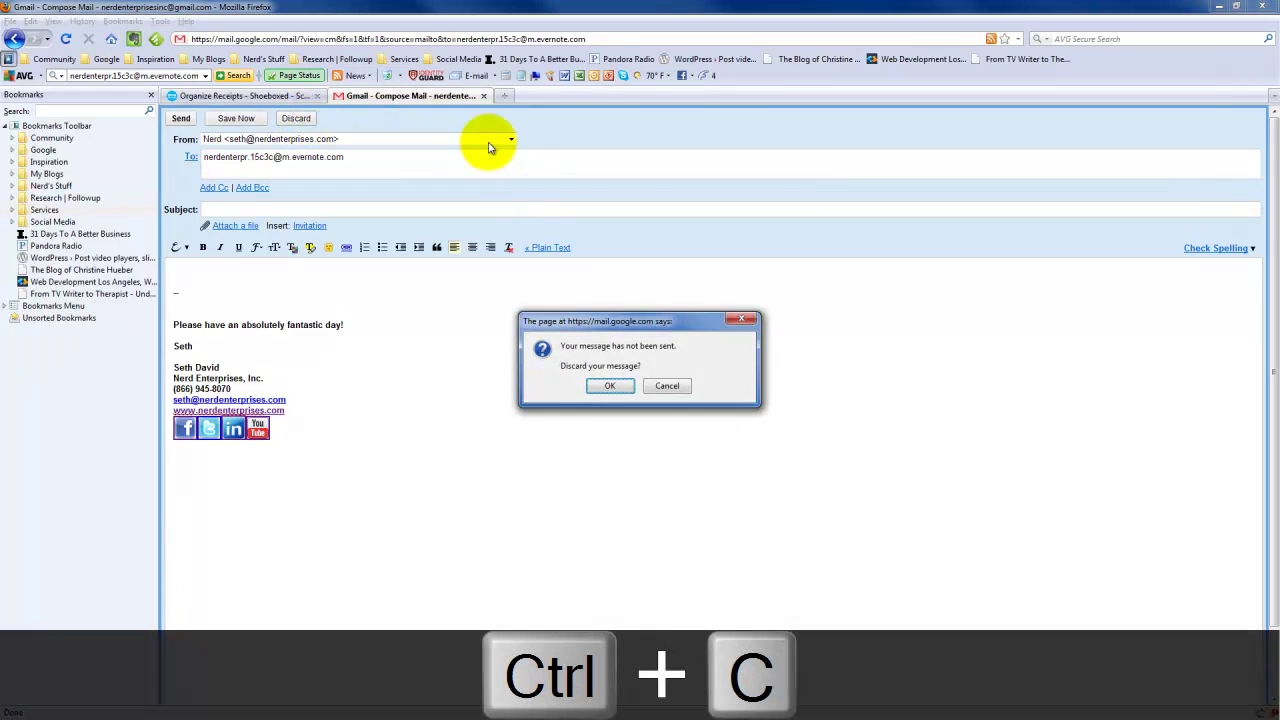
pyautogui.click(603, 384)
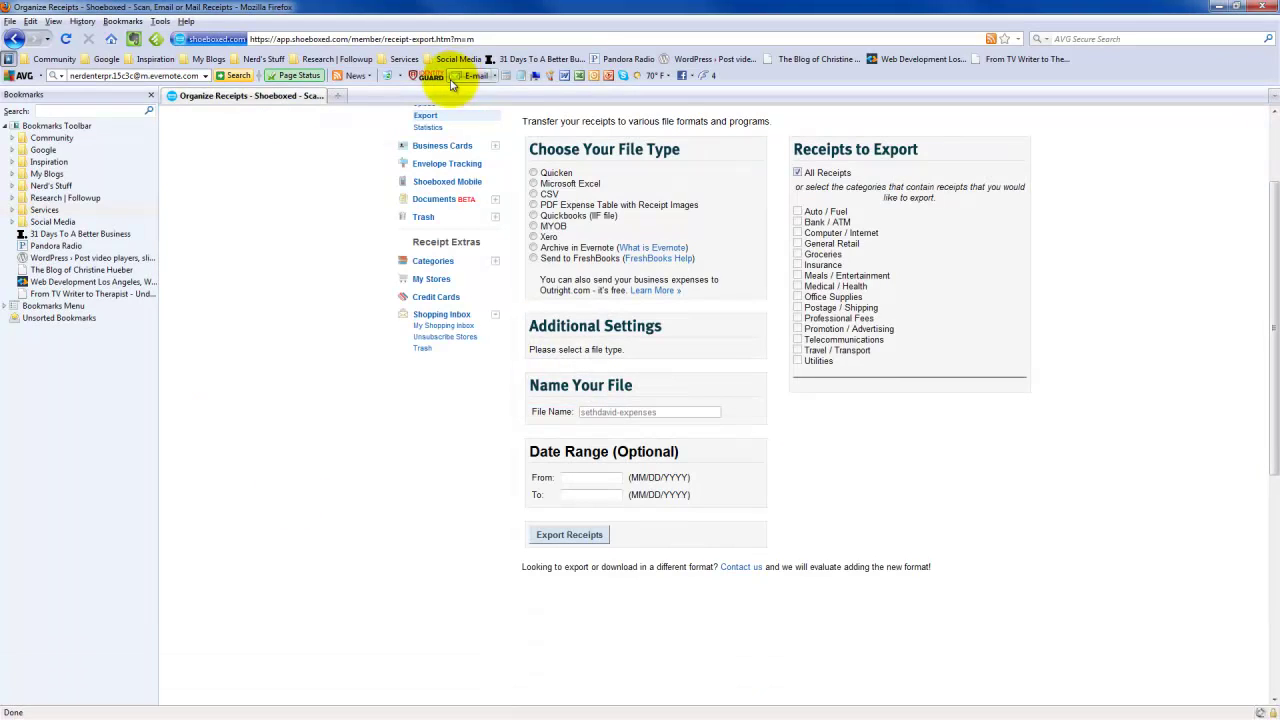
# Choose Archive in Evernote again, replace the destination with the copied Evernote email address and export all receipts
pyautogui.scroll(3, 605, 358)
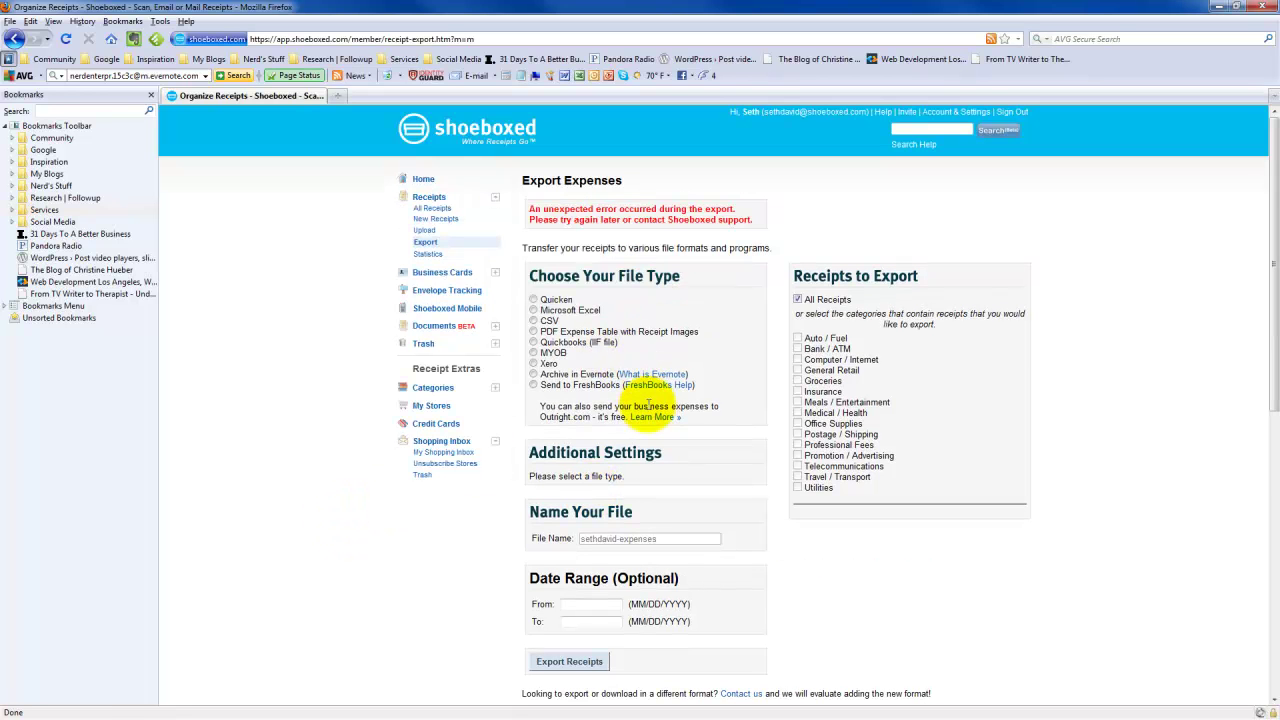
pyautogui.click(535, 375)
pyautogui.tripleClick(606, 497)
pyautogui.hotkey('ctrl', 'v')
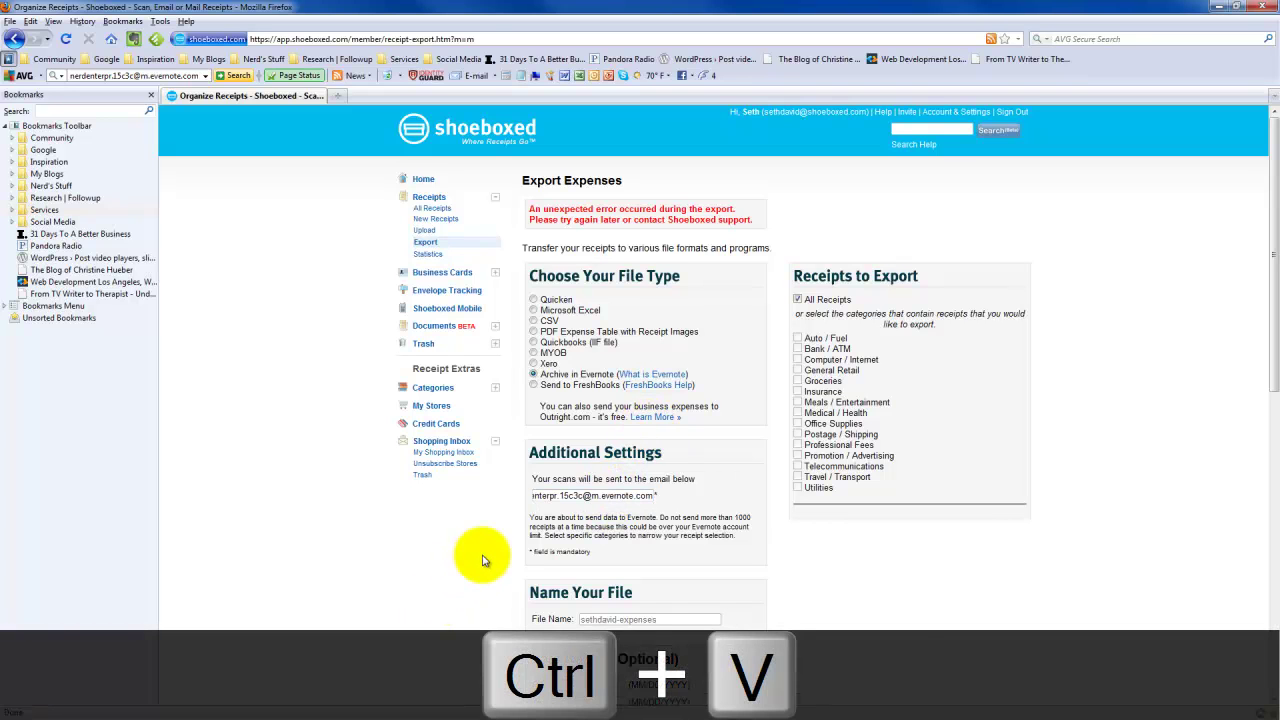
pyautogui.scroll(-3, 466, 560)
pyautogui.click(566, 591)
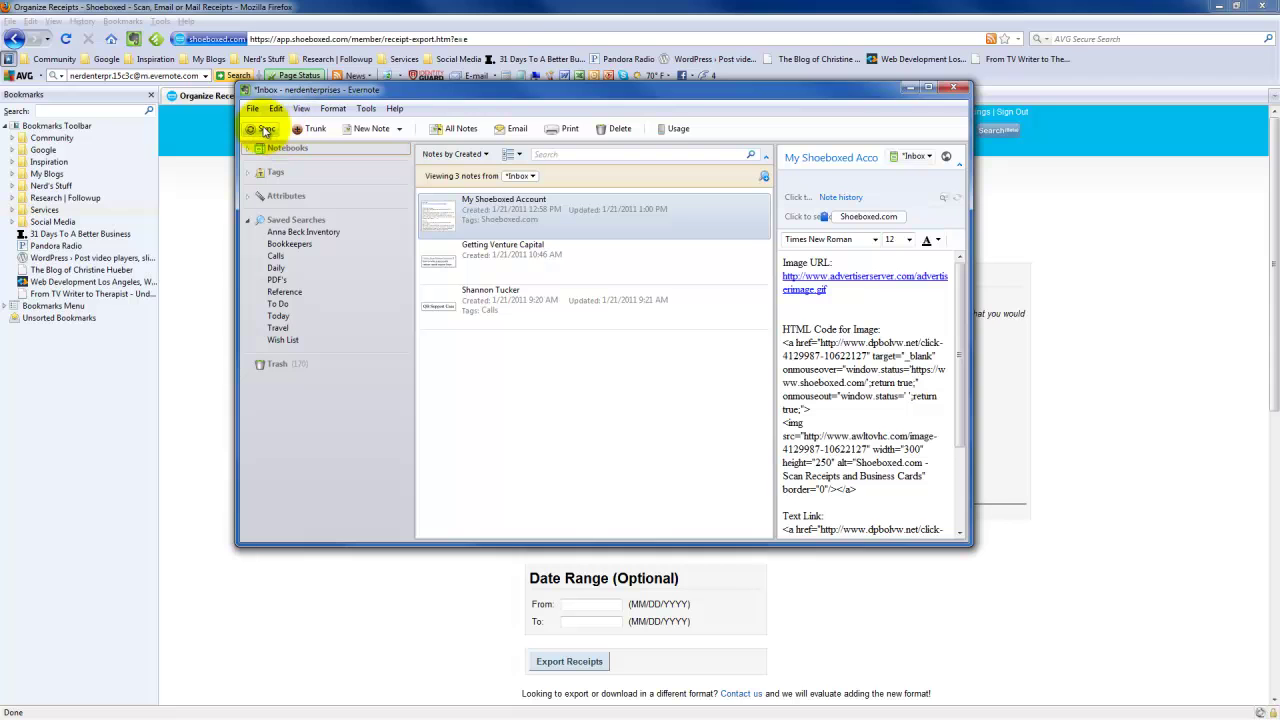
# Sync Evernote to bring in the exported receipts and maximize its window with all notes listed
pyautogui.click(265, 130)
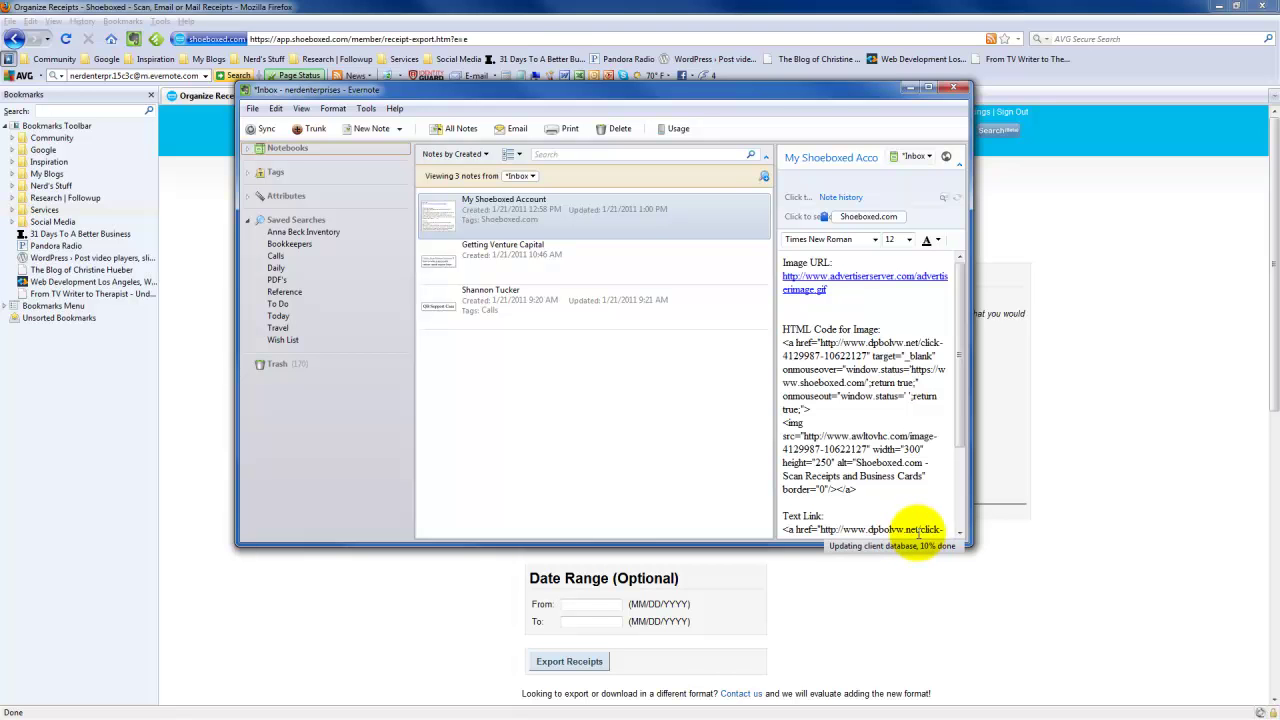
pyautogui.moveTo(543, 94); pyautogui.dragTo(0, 12)
pyautogui.click(76, 7)
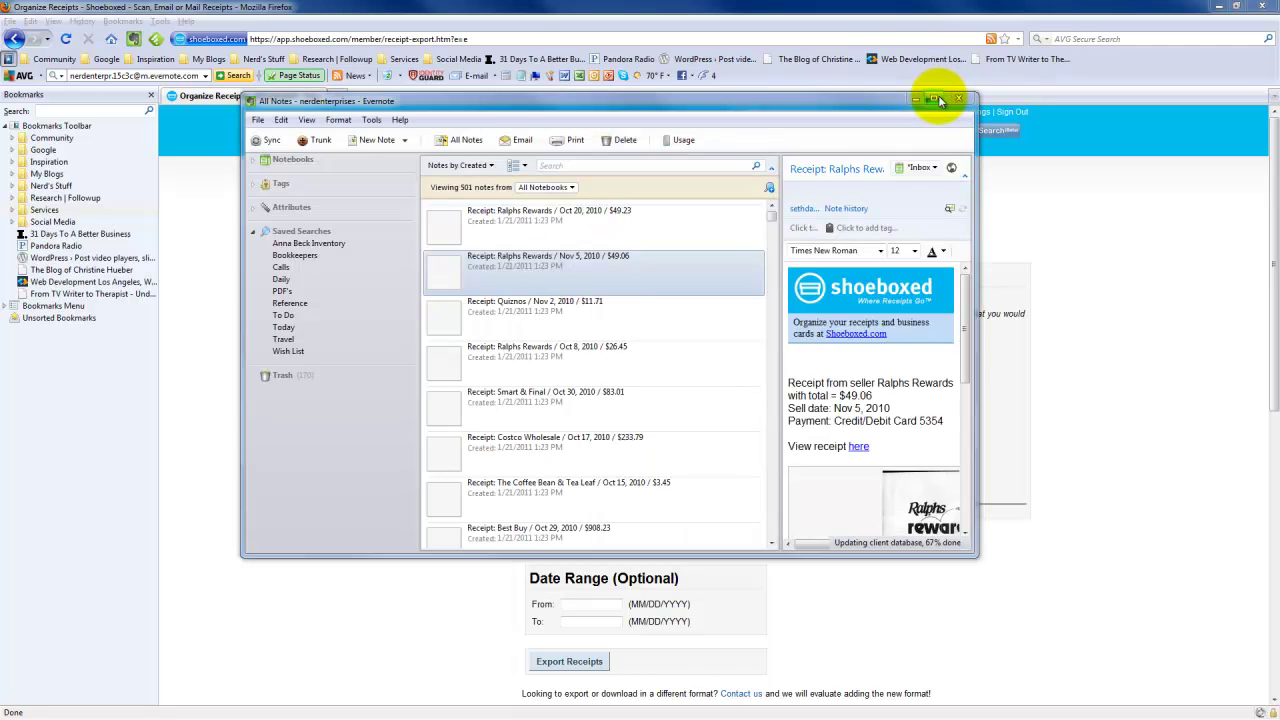
pyautogui.click(938, 101)
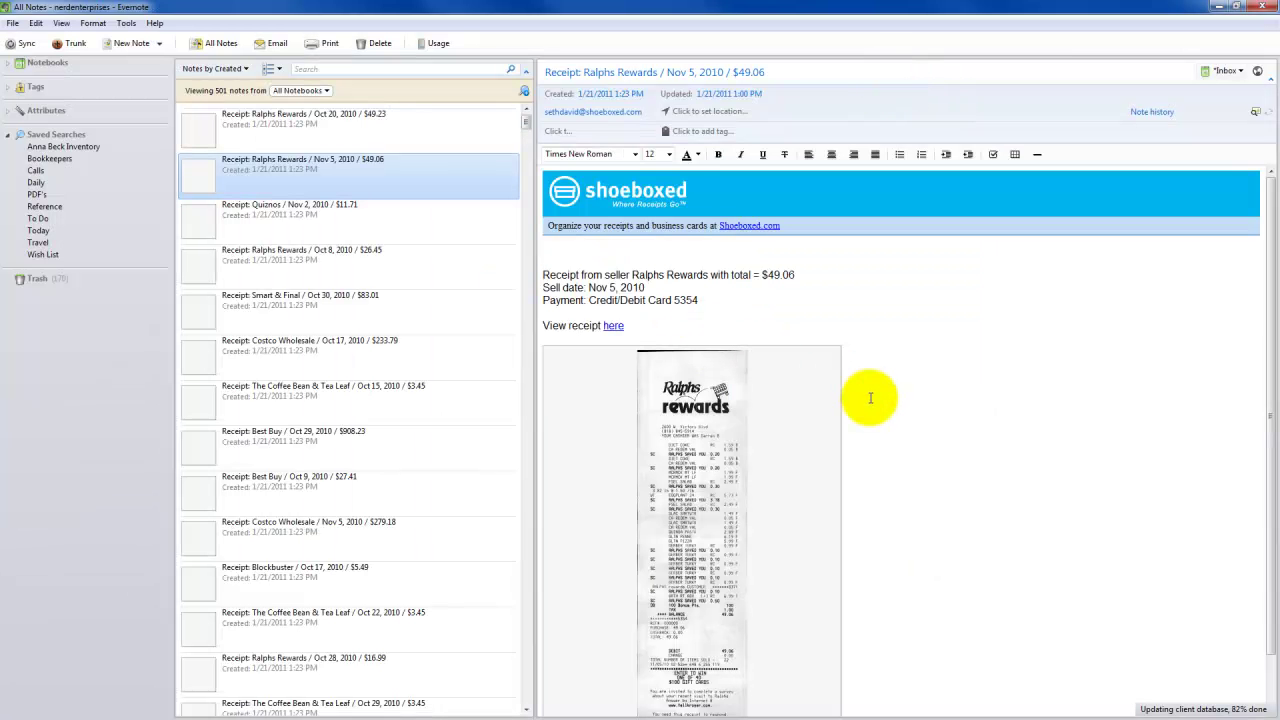
# Page through the scanned Ralphs Rewards receipt of Nov 5, 2010, and open the Quiznos receipt note of Nov 2, 2010
pyautogui.moveTo(680, 370)
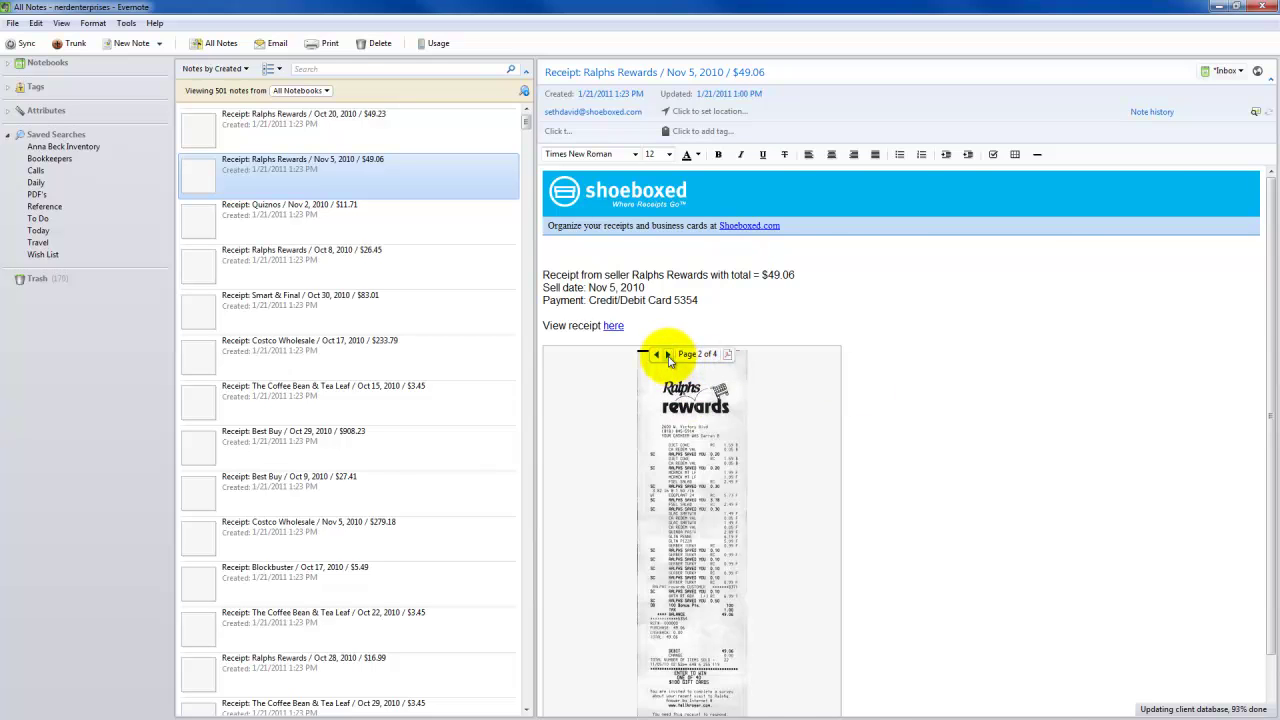
pyautogui.click(667, 355)
pyautogui.scroll(-3, 1045, 425)
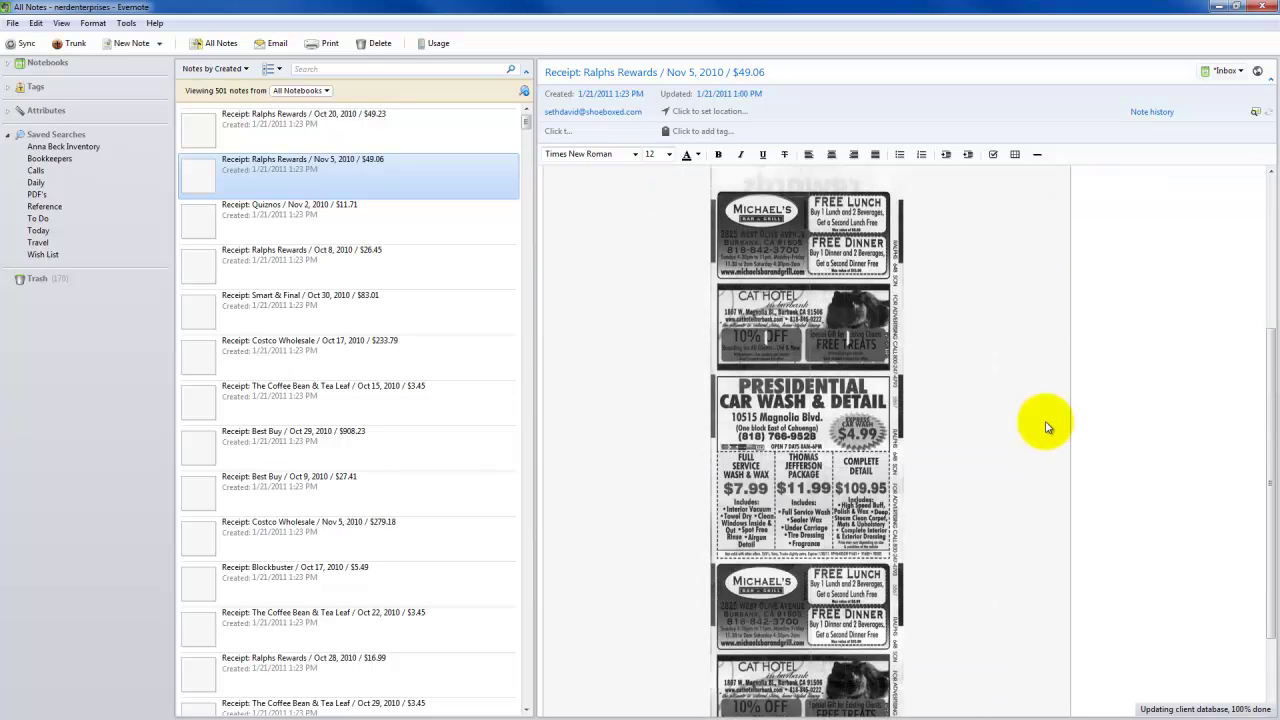
pyautogui.scroll(3, 1049, 429)
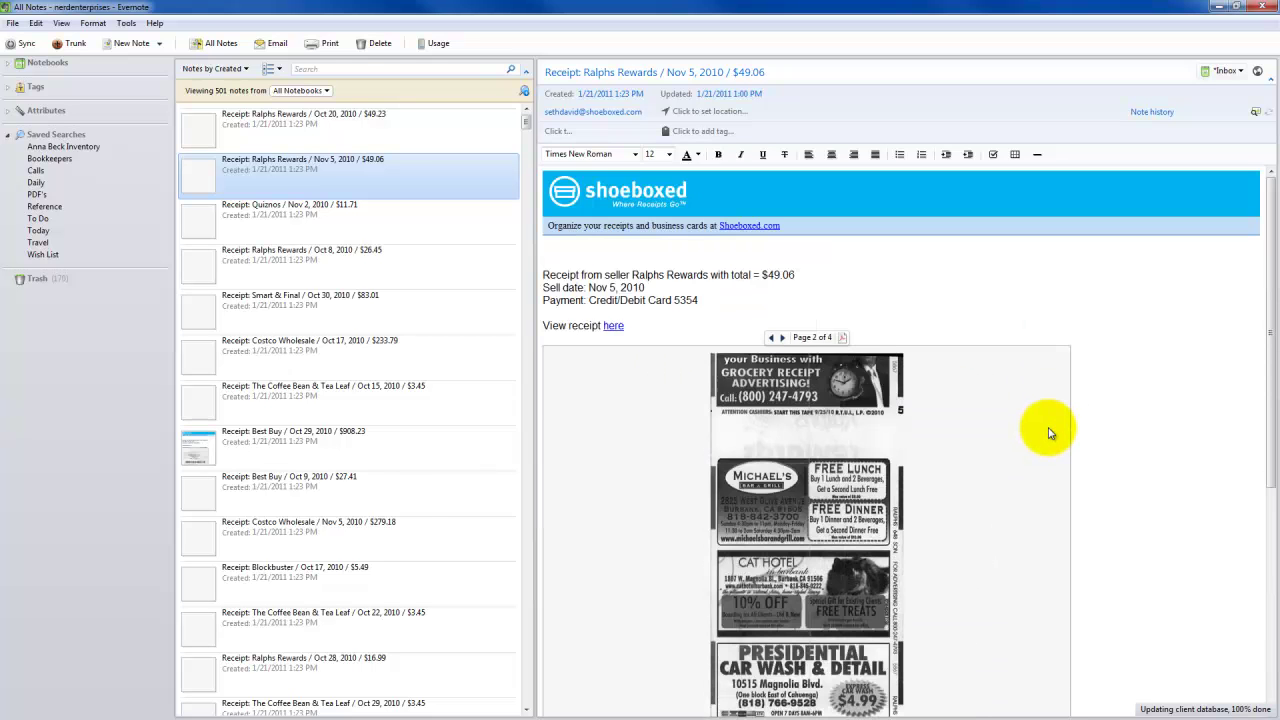
pyautogui.click(784, 356)
pyautogui.click(784, 356)
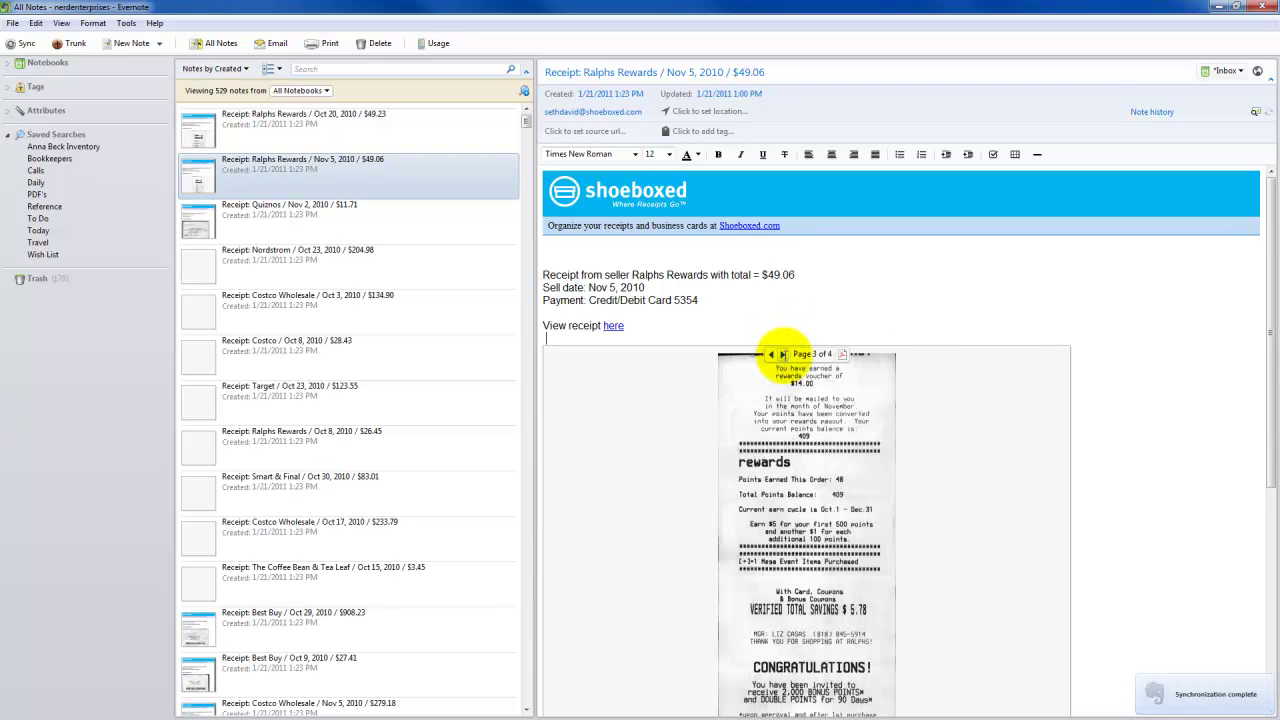
pyautogui.scroll(-5, 1110, 405)
pyautogui.scroll(5, 1110, 405)
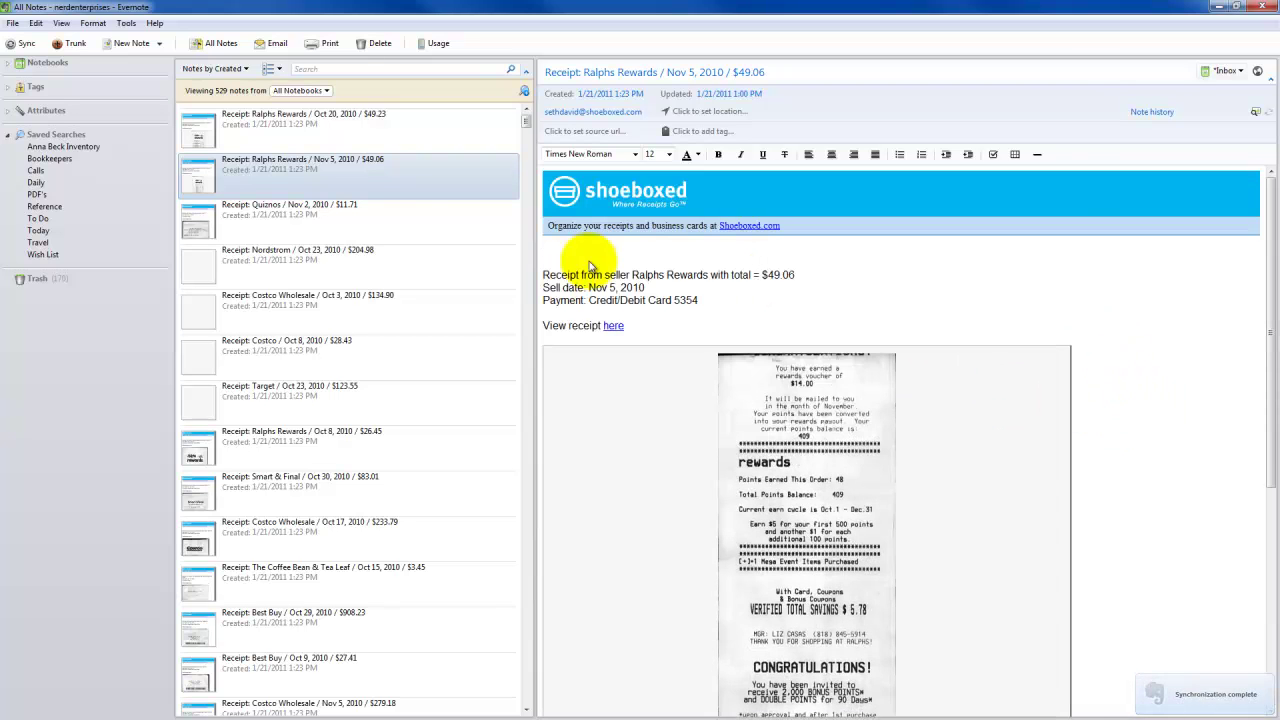
pyautogui.click(326, 236)
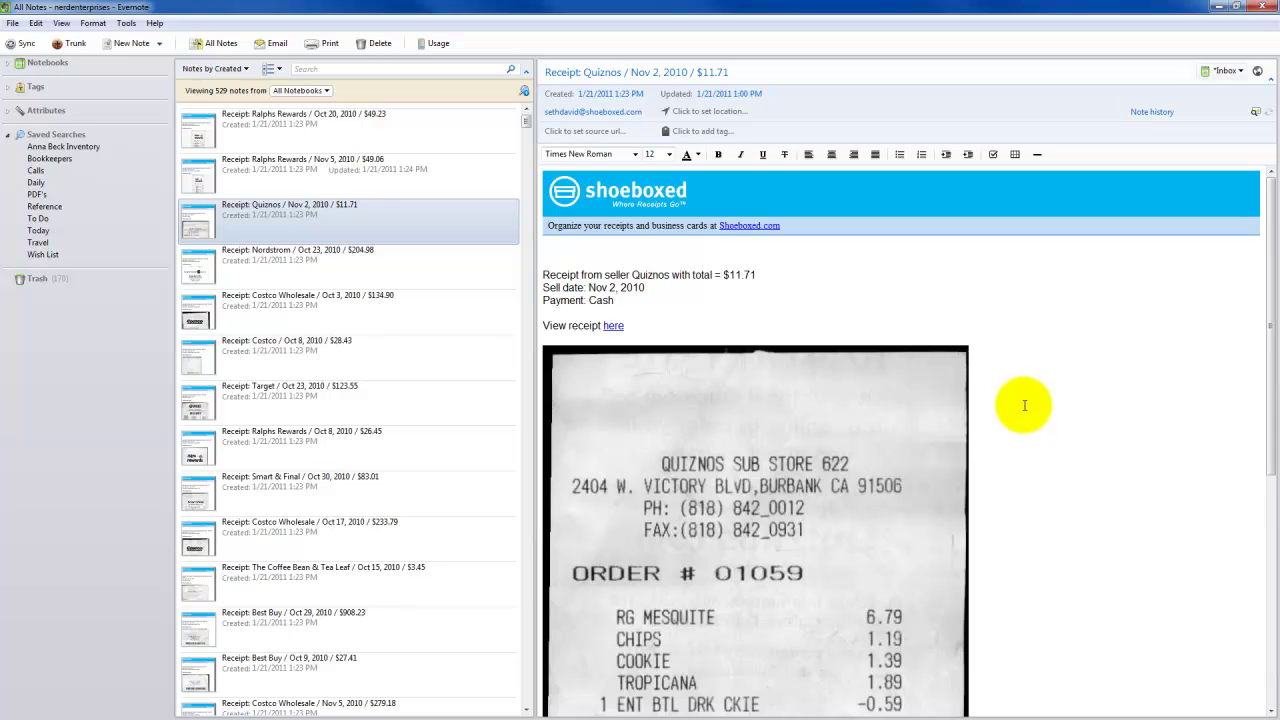
# Switch back to Shoeboxed and look over the home page's recent receipts, envelope status and top stores
pyautogui.hotkey('alt', 'Tab')
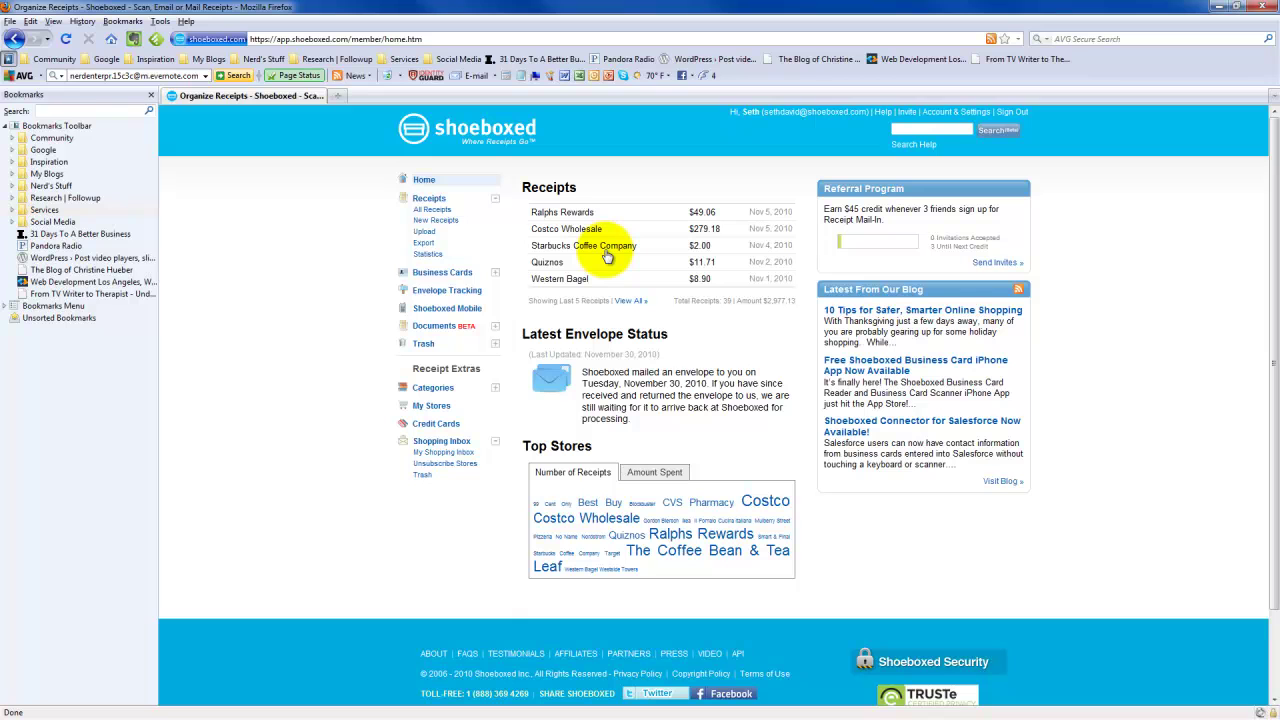
pyautogui.scroll(-3, 980, 386)
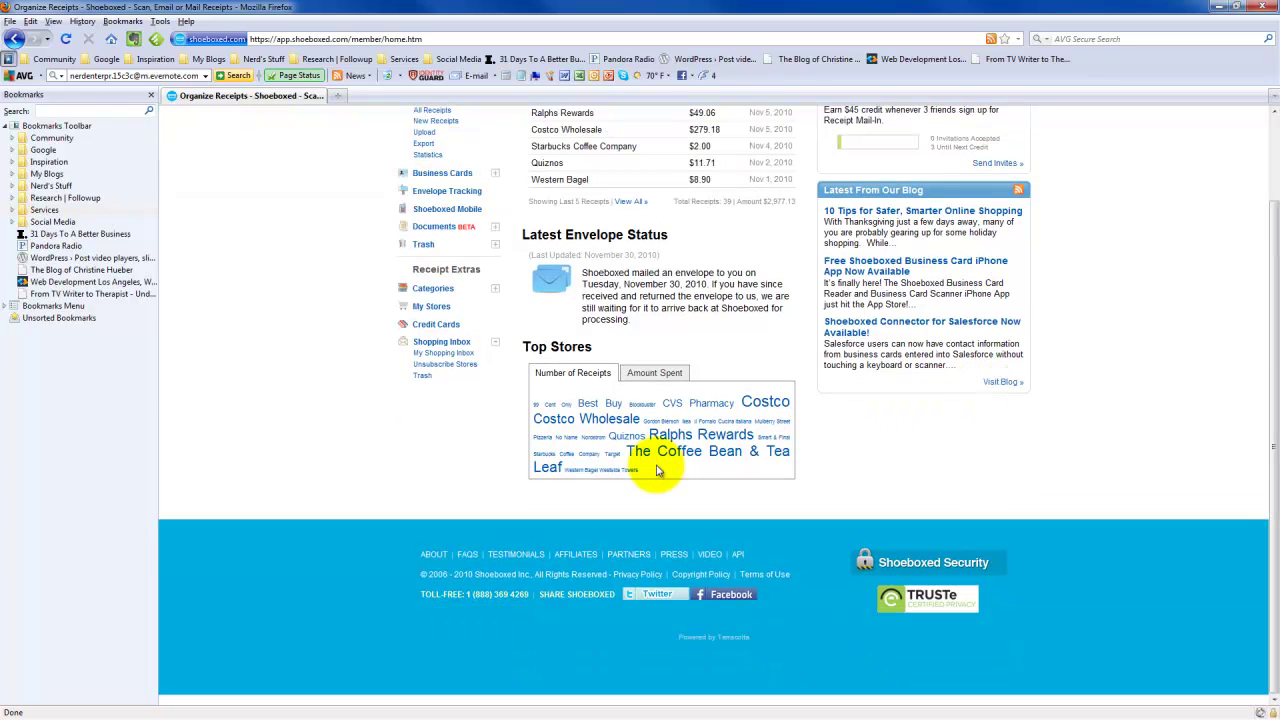
pyautogui.scroll(3, 672, 458)
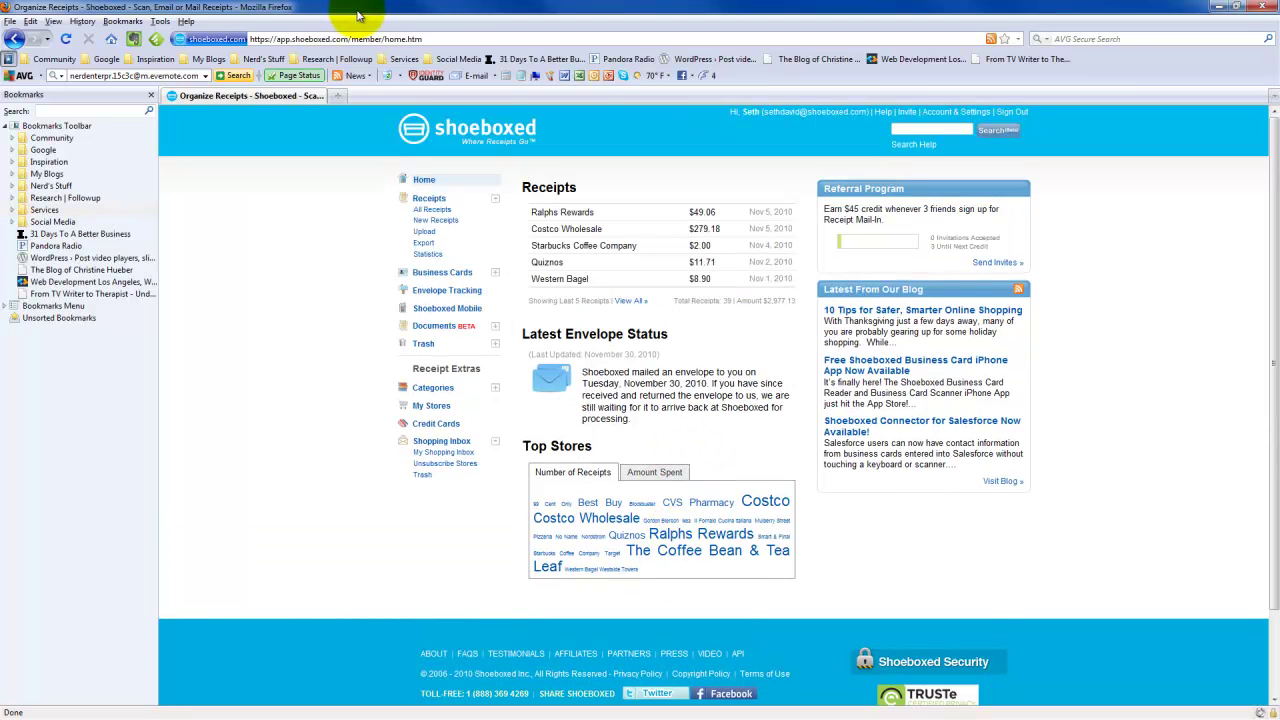
# Open the Taxes page of Shoeboxed's National Spending Journal blog to read about digital receipts
pyautogui.click(450, 130)
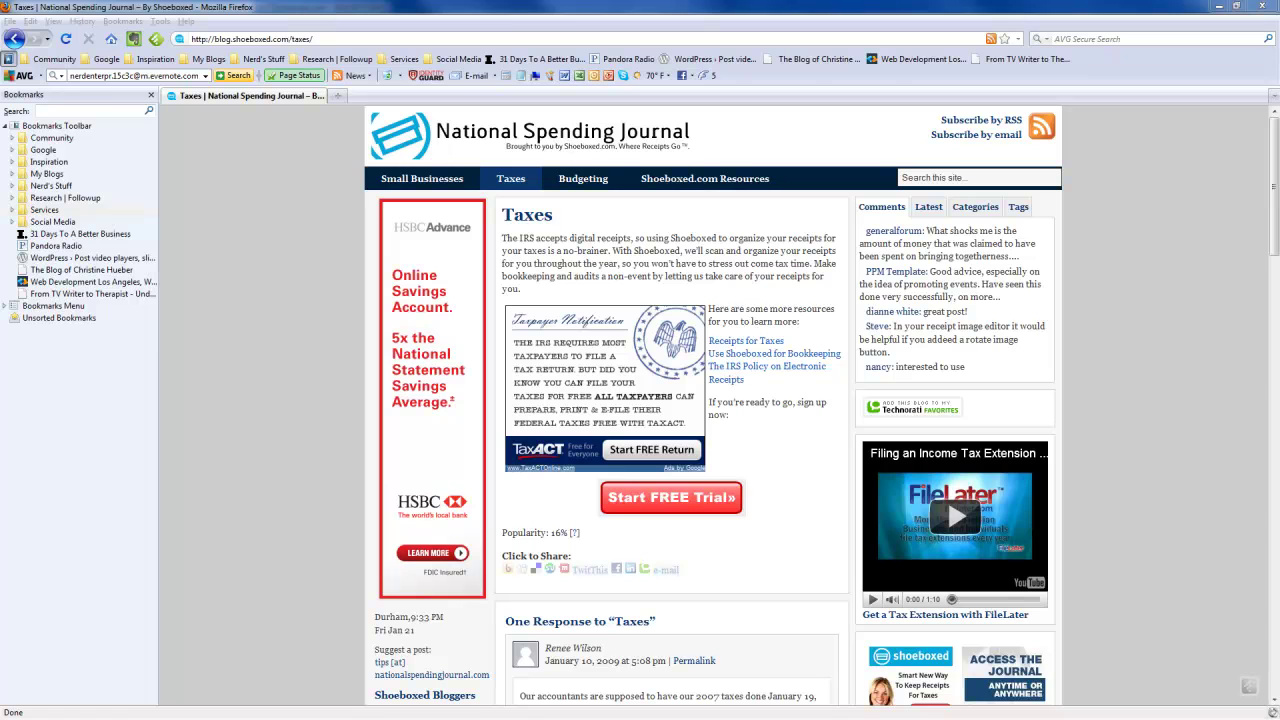
pyautogui.click(560, 6)
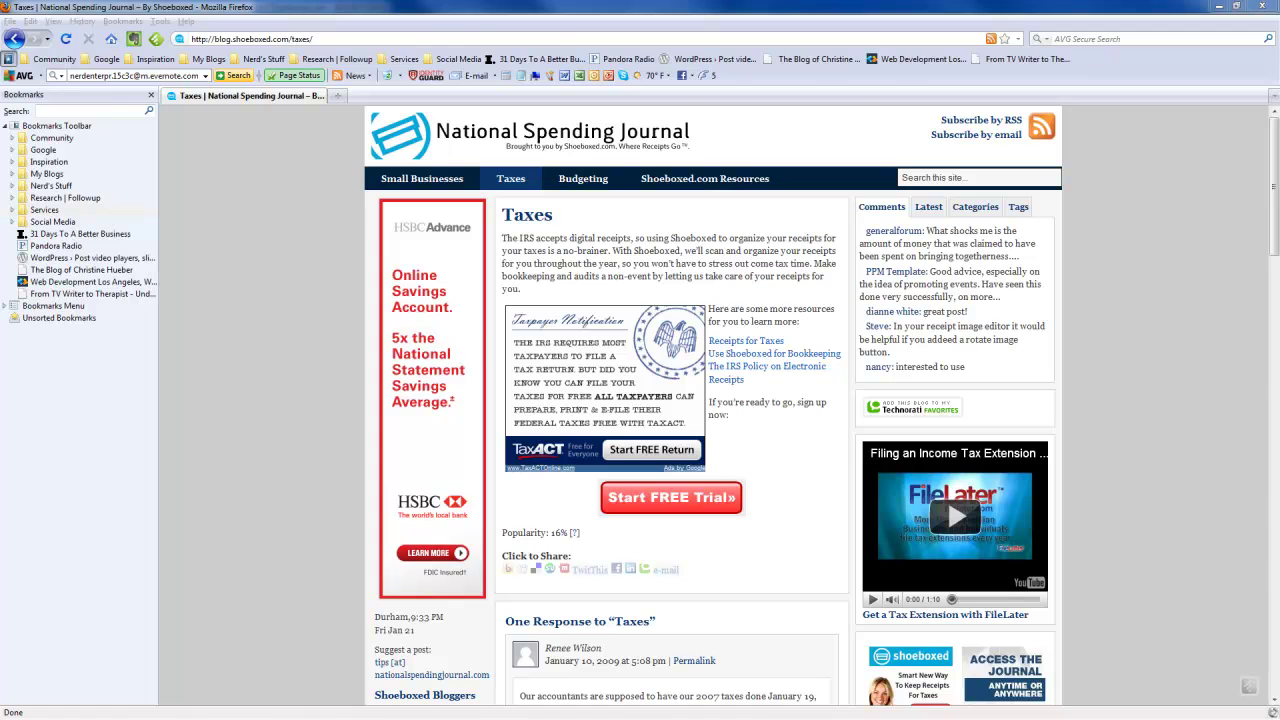
# Switch back to Evernote and open the Costco Wholesale receipt note of Oct 3, 2010
pyautogui.hotkey('alt', 'Tab')
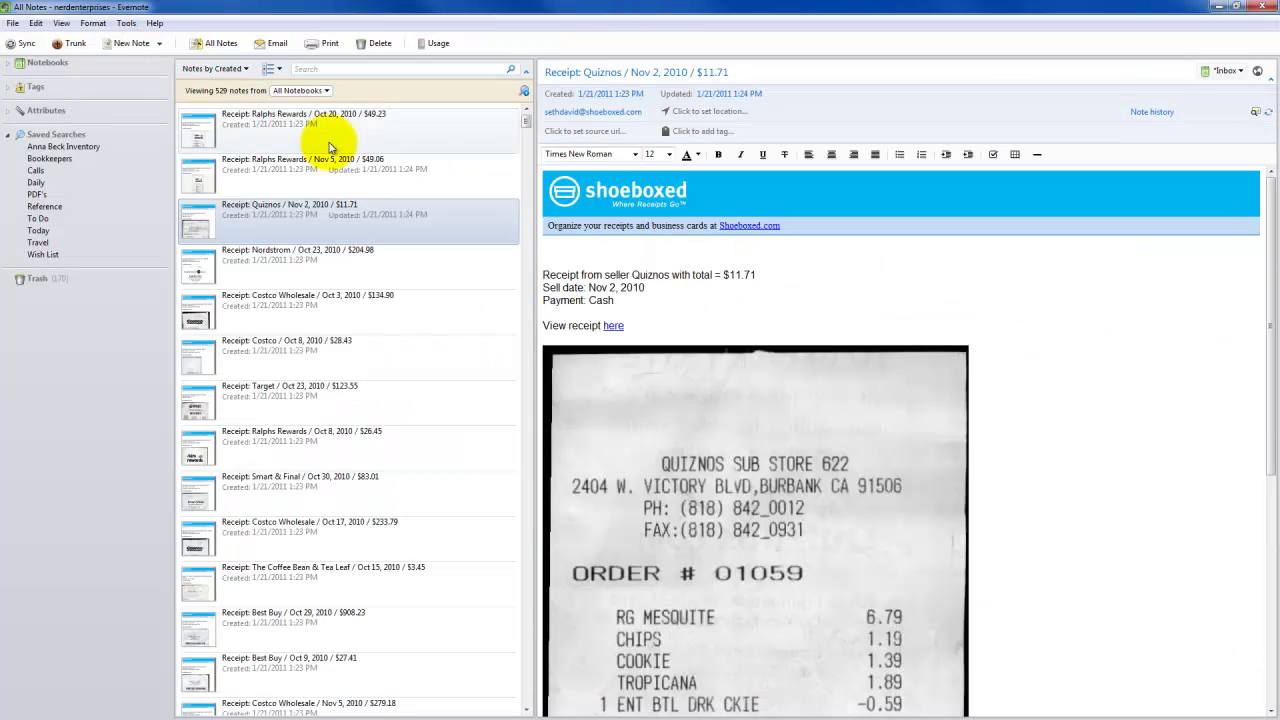
pyautogui.scroll(-4, 1031, 427)
pyautogui.scroll(4, 1031, 427)
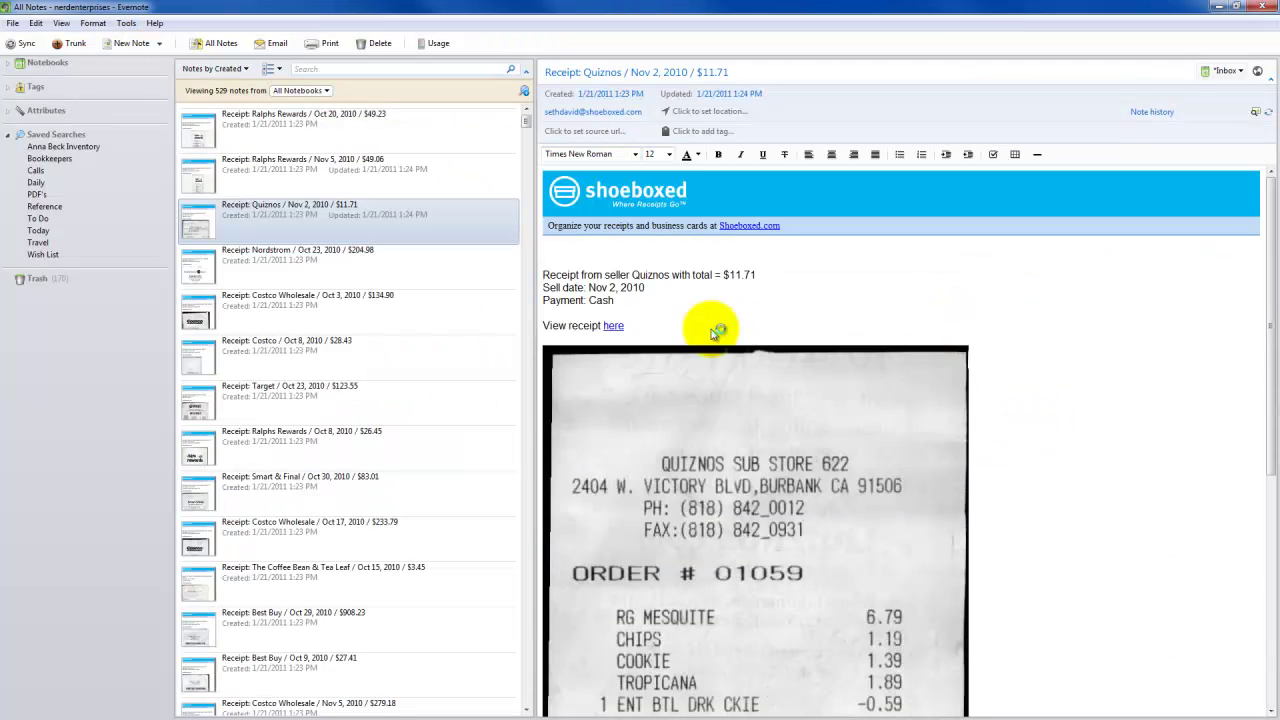
pyautogui.click(300, 300)
# Open the Gordon Biersch receipt note of Oct 9, 2010, and examine its scanned image from beginning to end
pyautogui.scroll(-5, 306, 390)
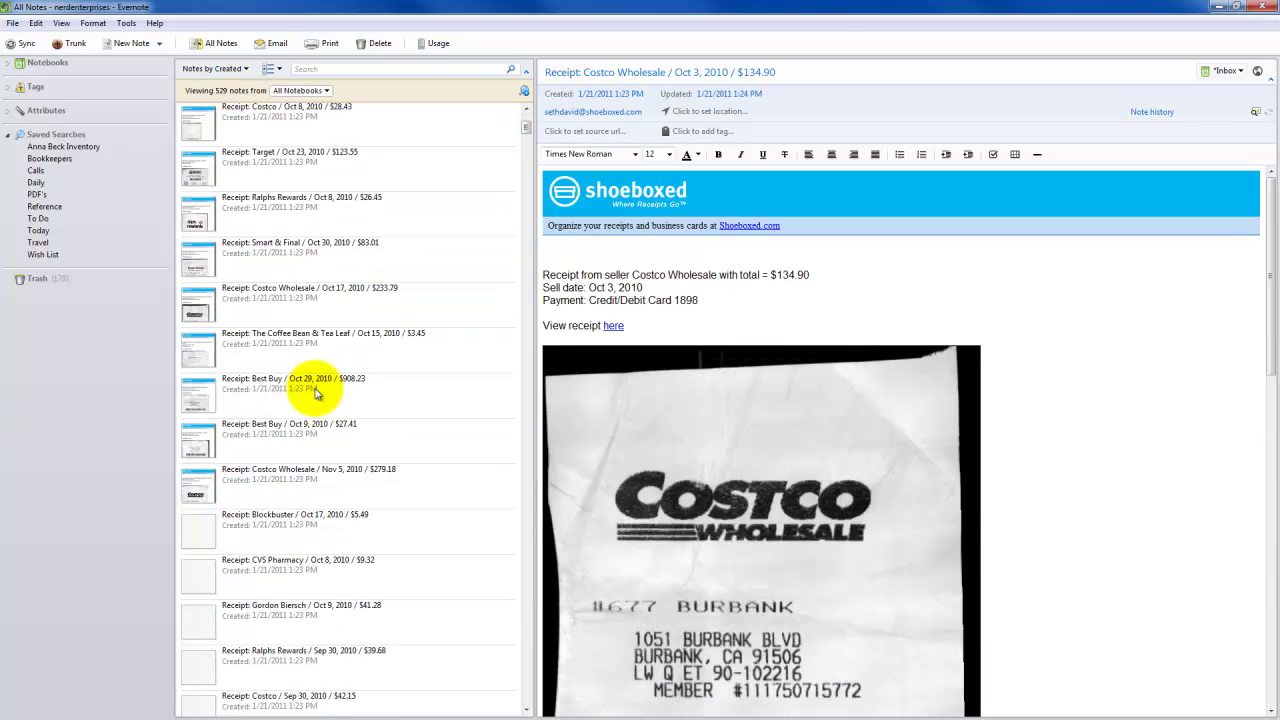
pyautogui.scroll(-3, 314, 405)
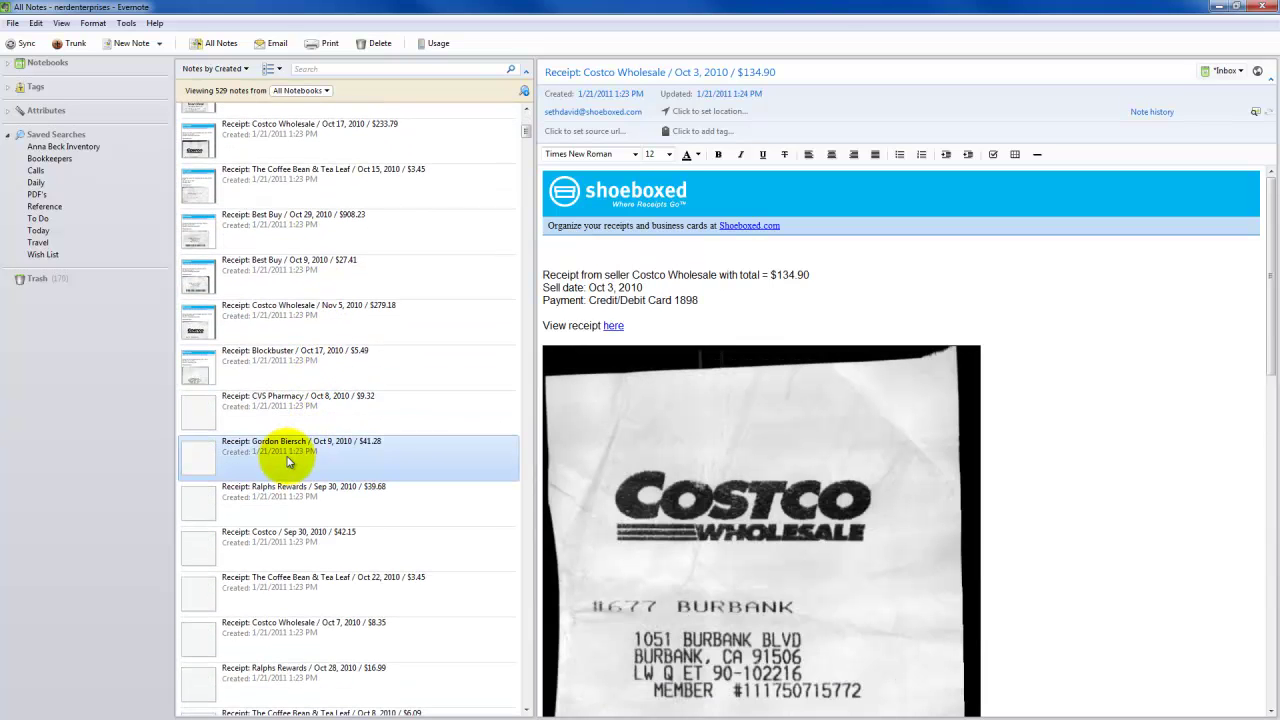
pyautogui.click(287, 458)
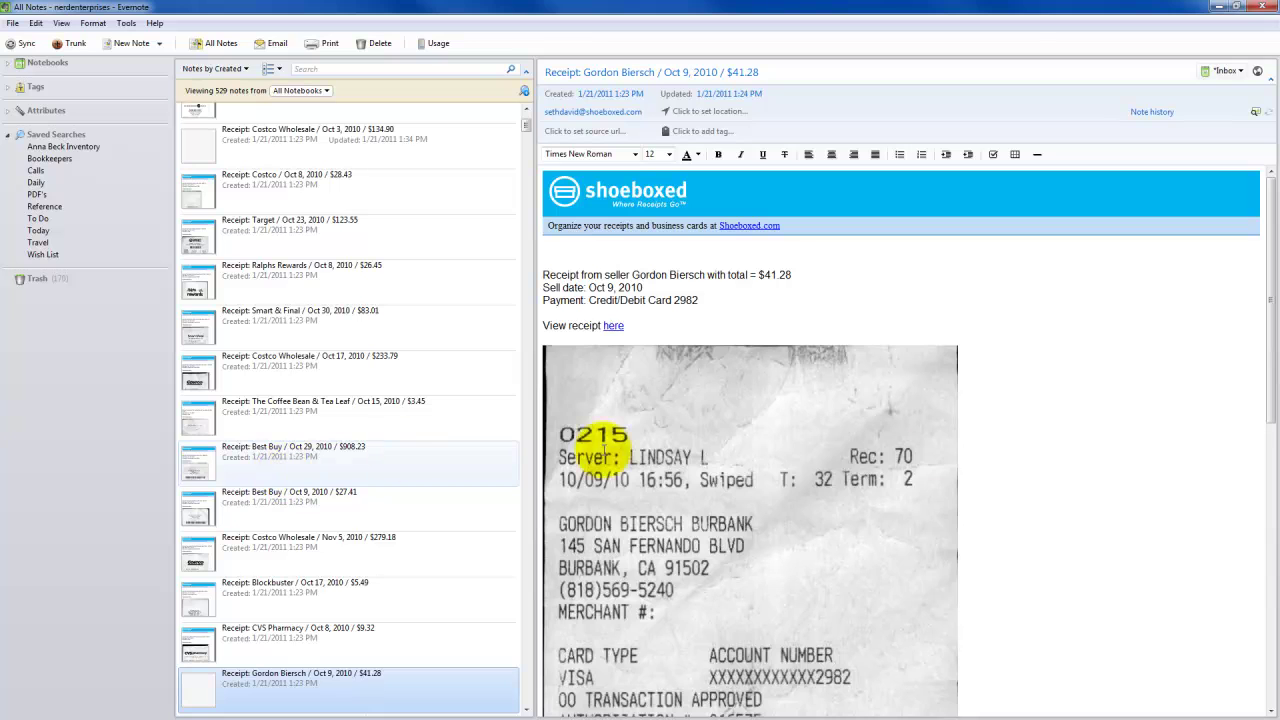
pyautogui.scroll(-5, 1081, 449)
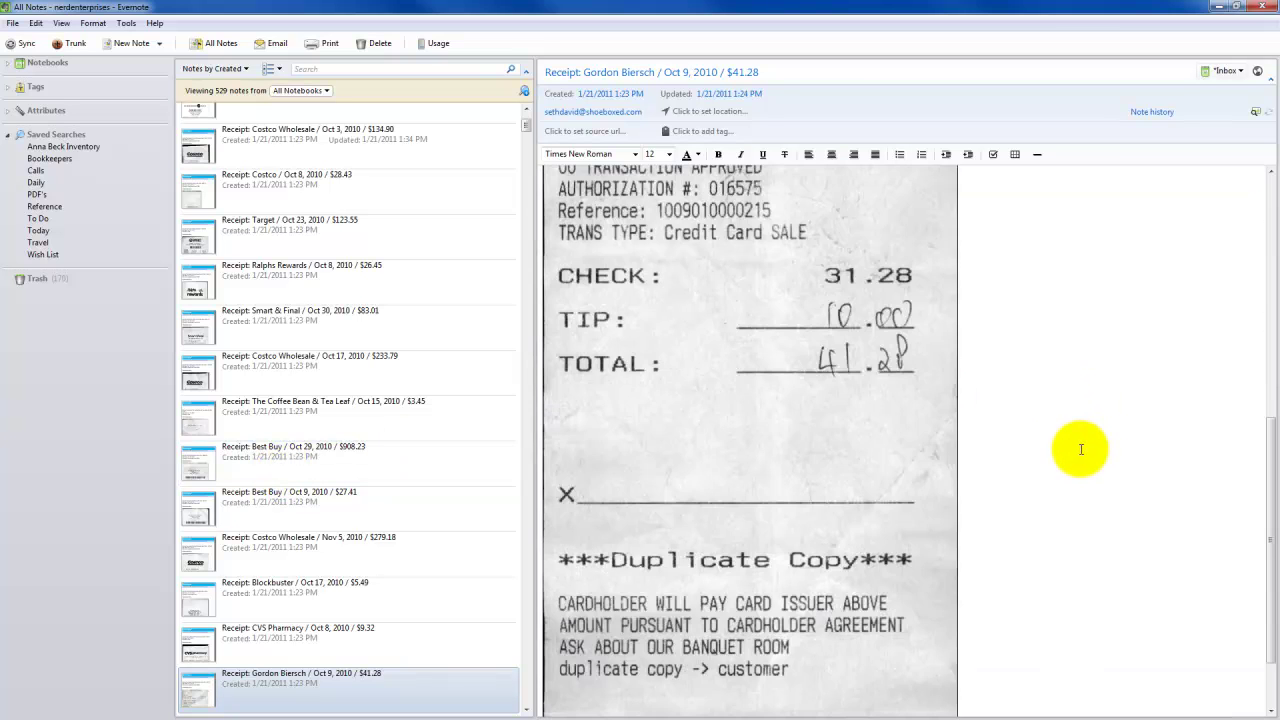
pyautogui.scroll(5, 1081, 450)
pyautogui.scroll(-4, 1081, 451)
pyautogui.scroll(3, 1081, 451)
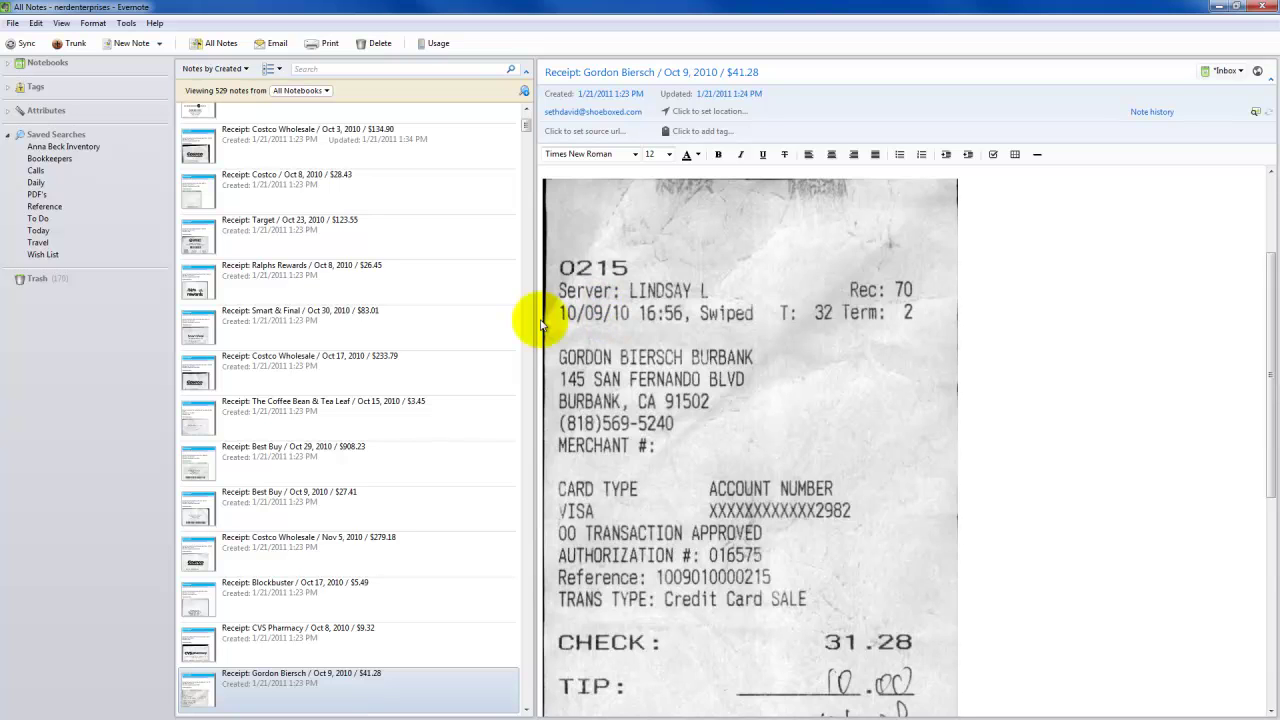
pyautogui.scroll(3, 1010, 370)
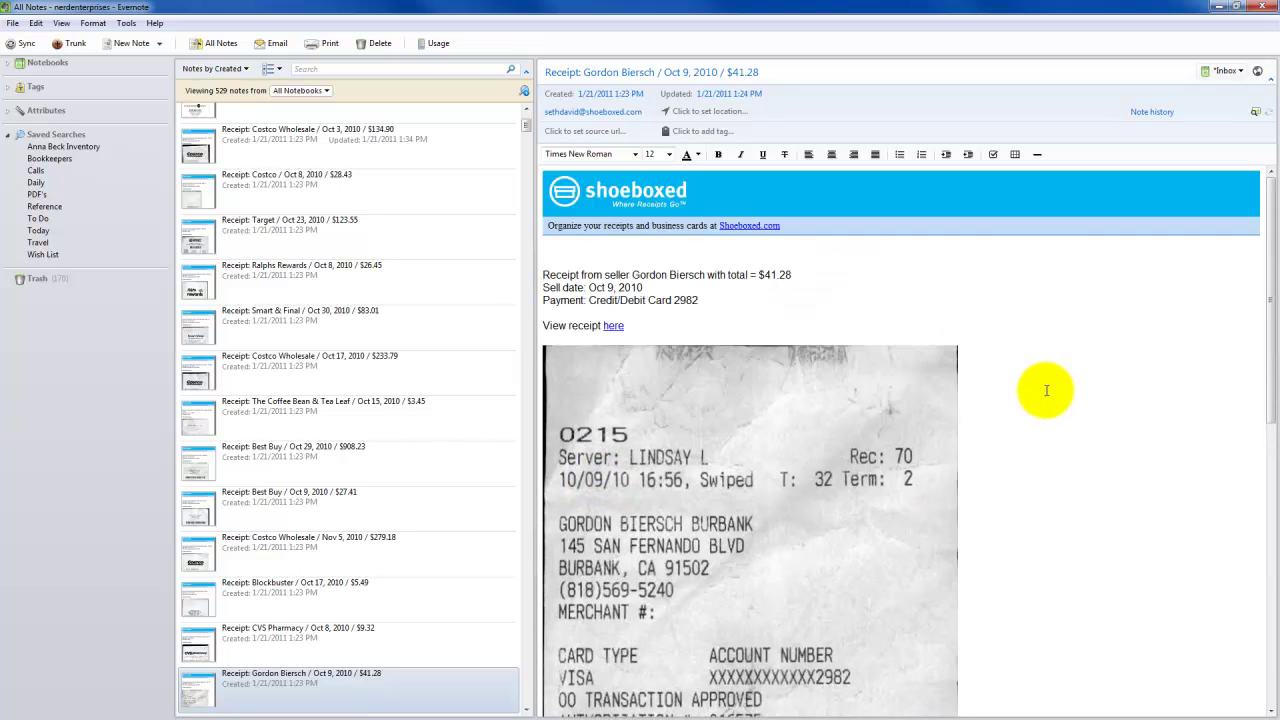